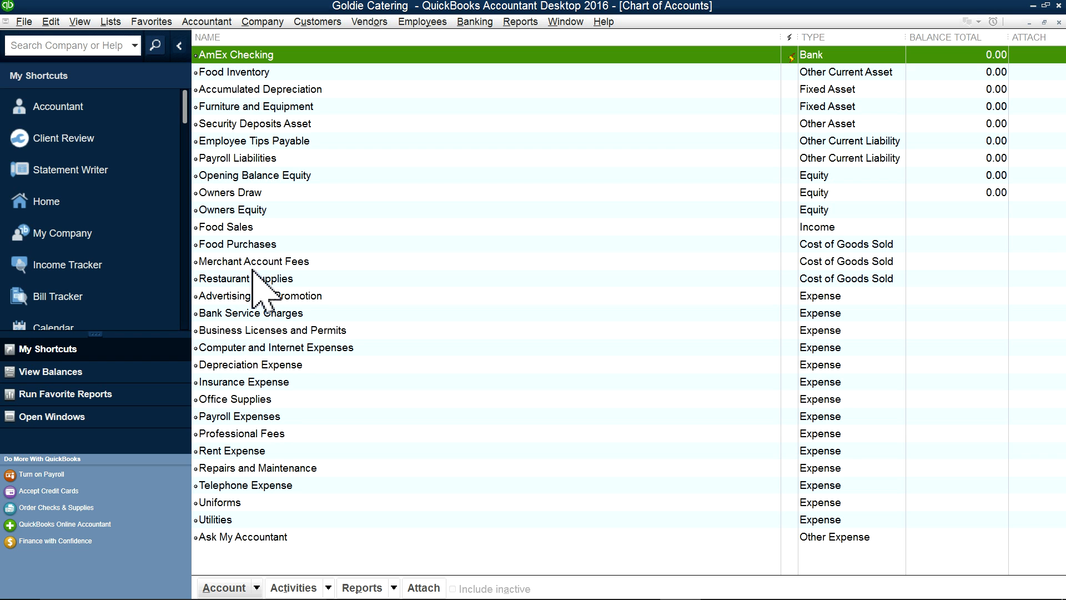
Step: From the Chart of Accounts Account menu, choose New to start a new account
right_click(244, 159)
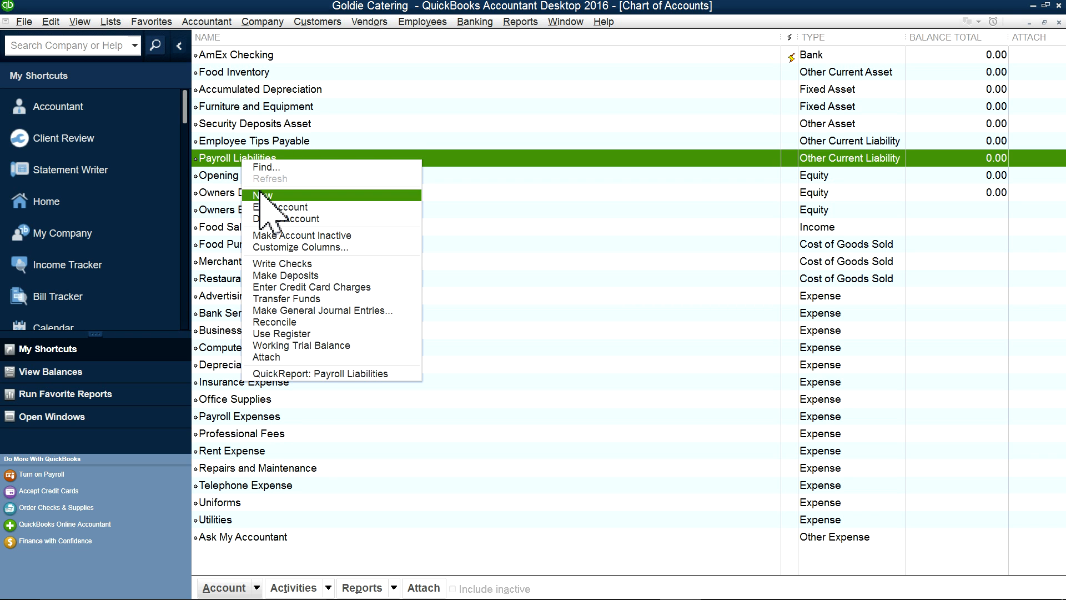
click(533, 244)
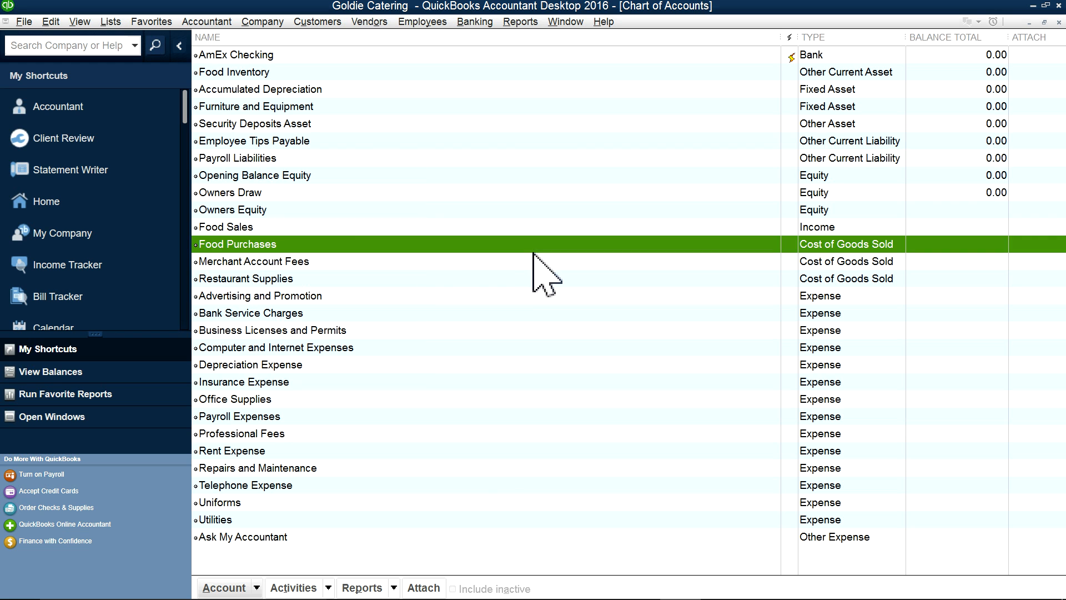
click(256, 587)
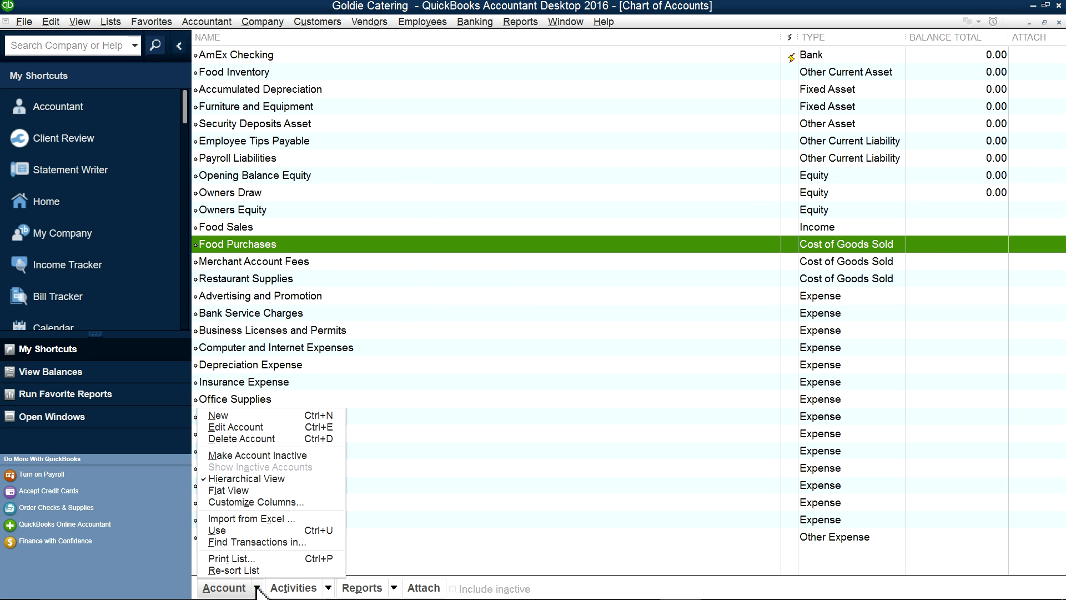
click(220, 416)
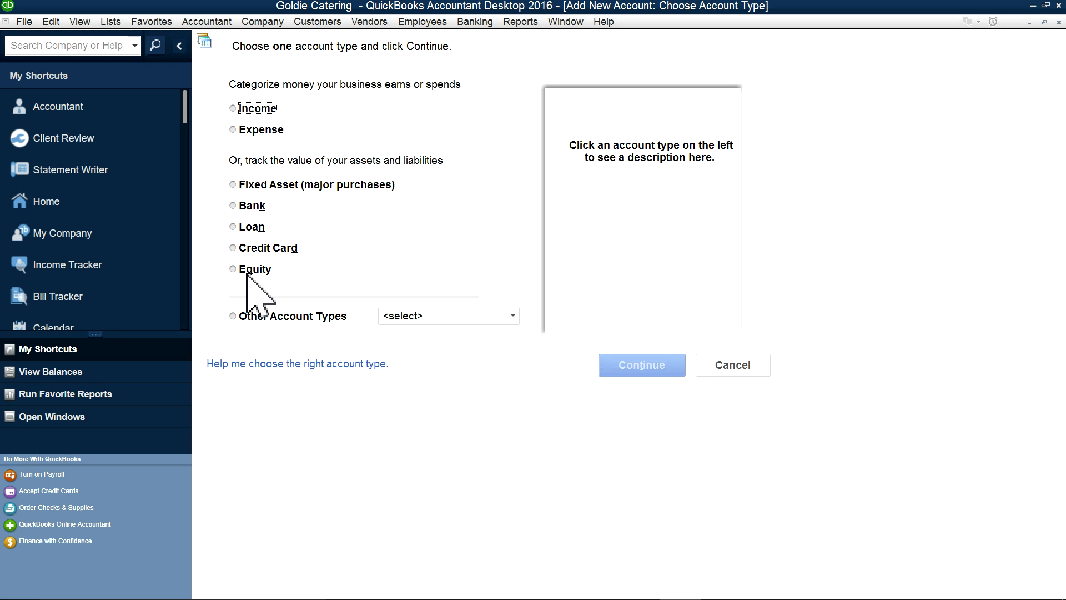
Step: Review the Bank, Credit Card, Equity and Fixed Asset descriptions, then list Other Account Types
click(234, 205)
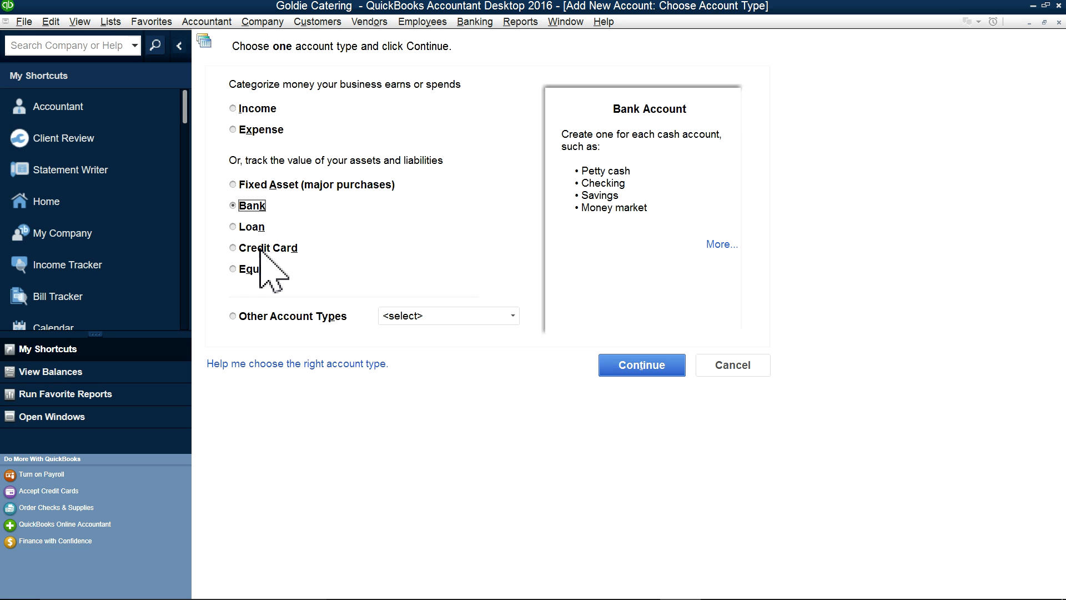
click(234, 247)
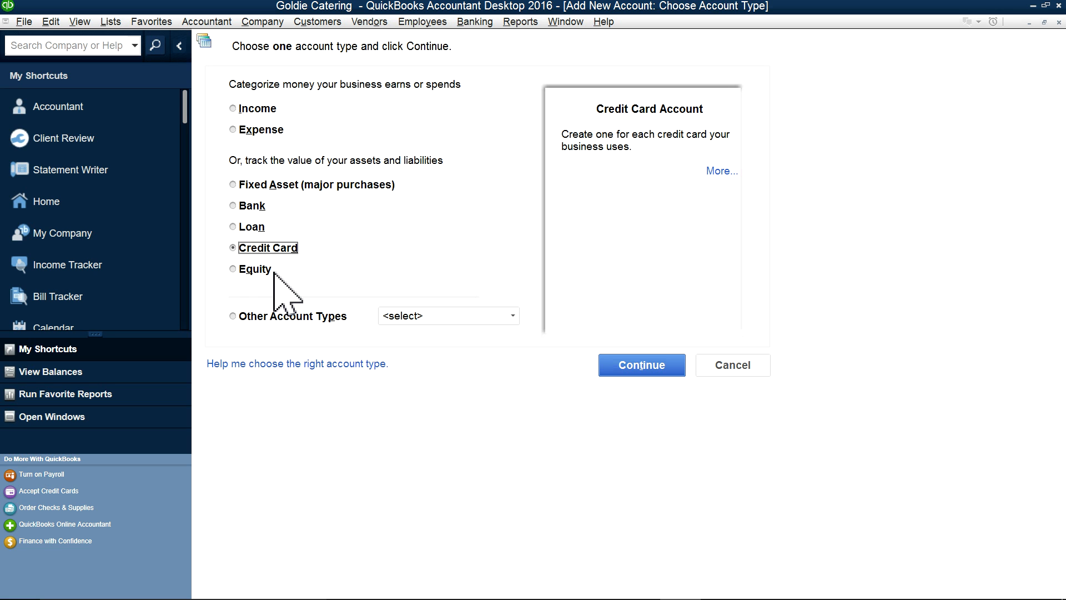
click(233, 269)
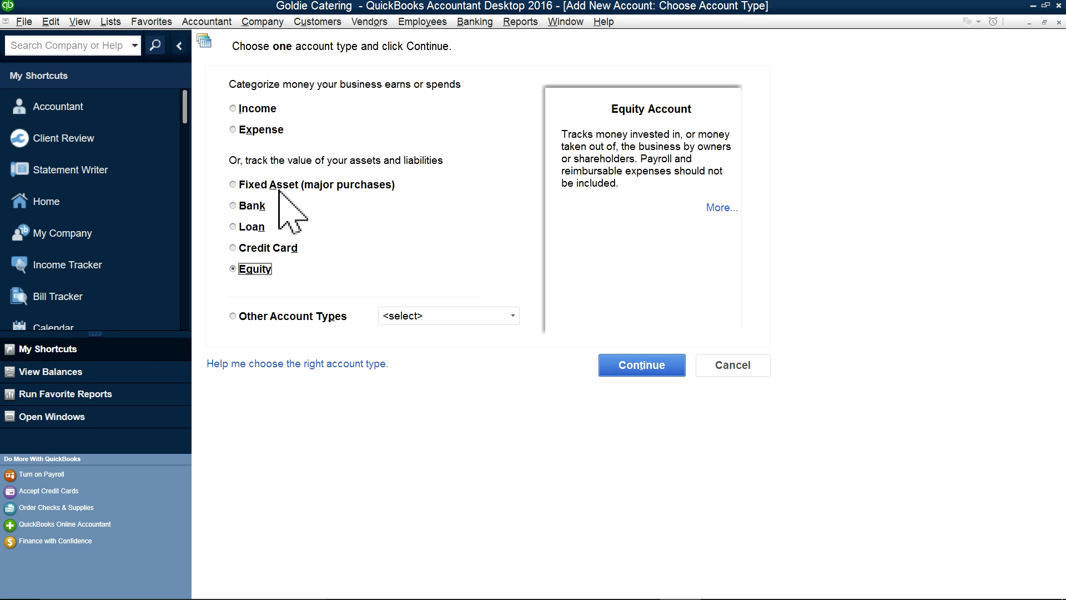
click(239, 186)
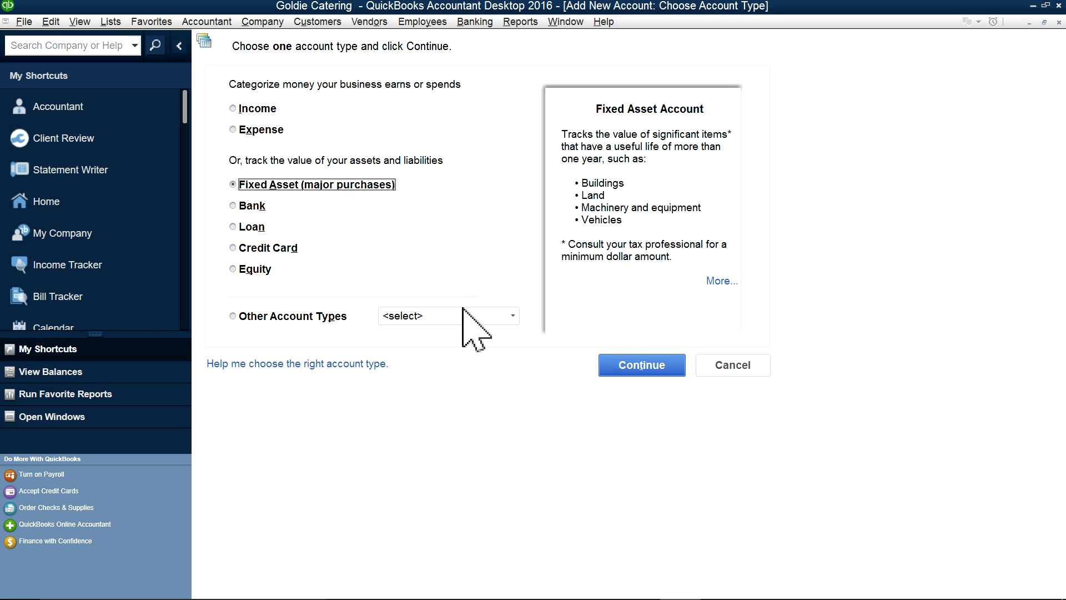
click(512, 316)
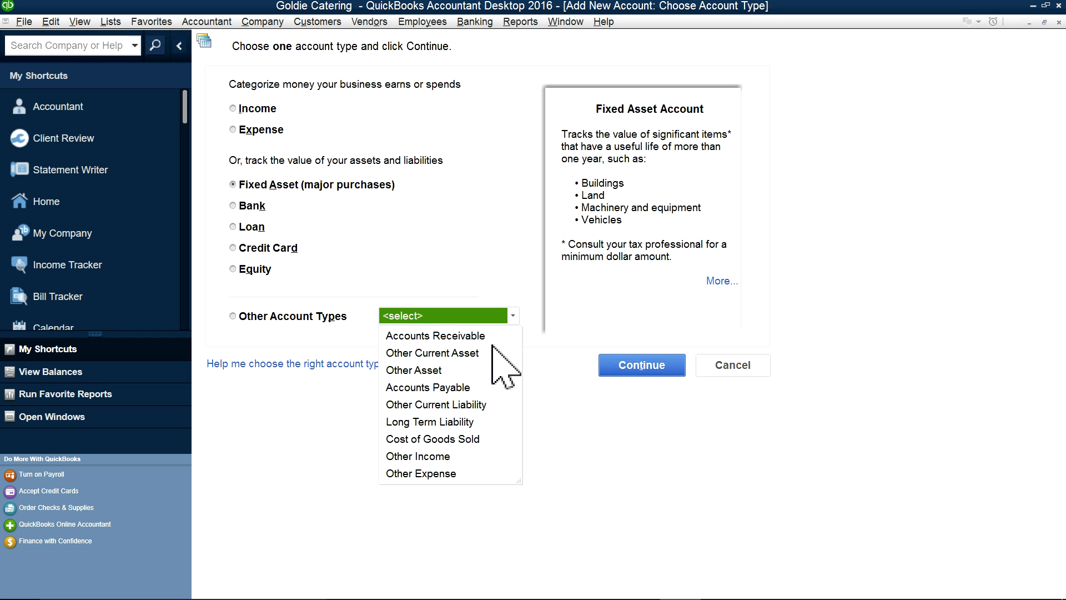
Step: Try Other Current Asset, then settle on Bank as the account type and continue
click(418, 353)
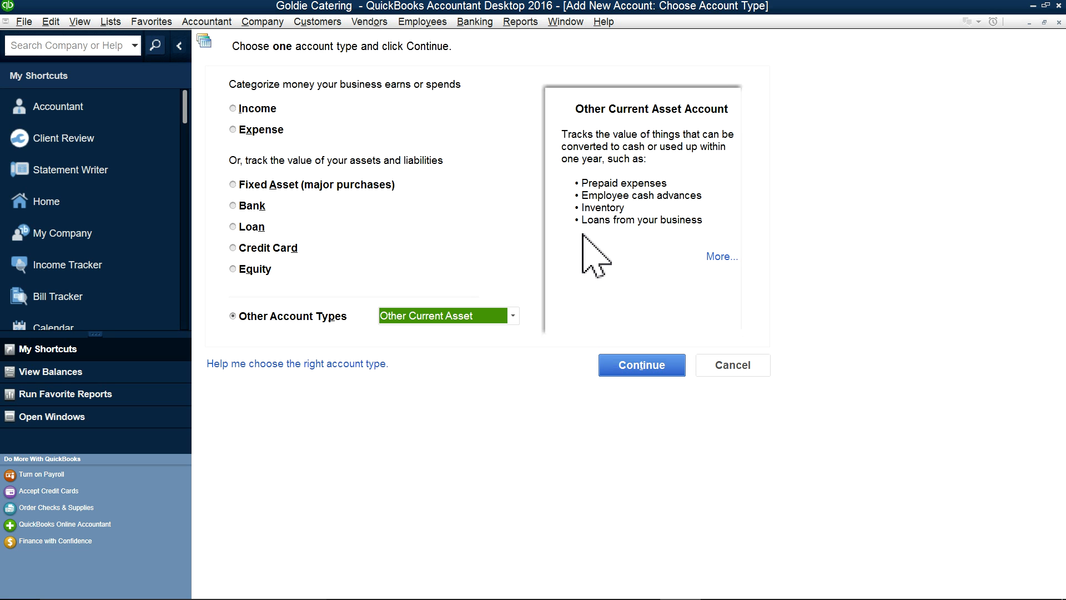
click(515, 312)
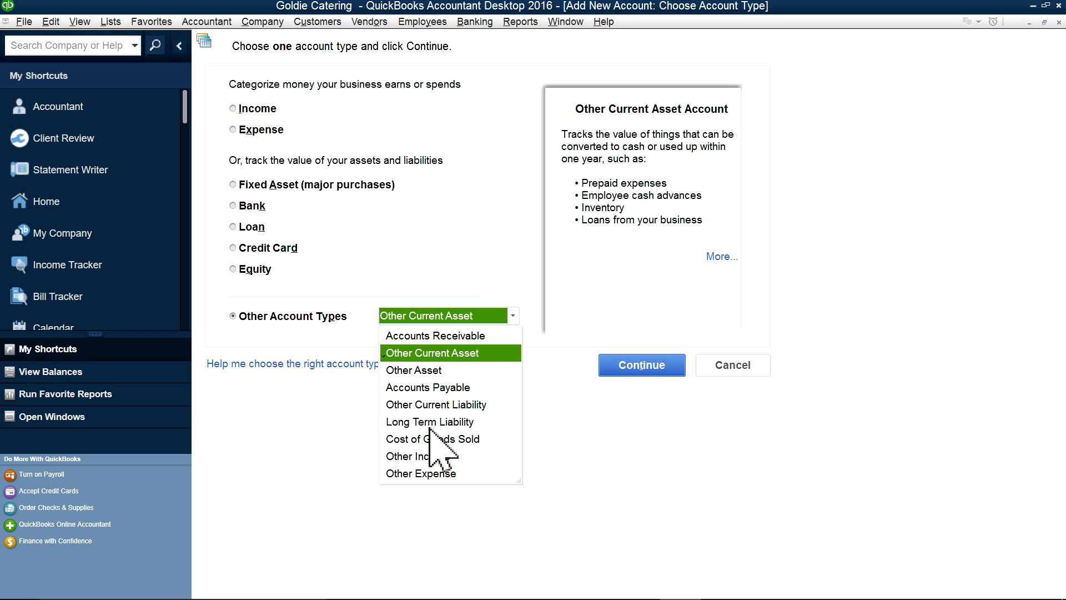
click(250, 209)
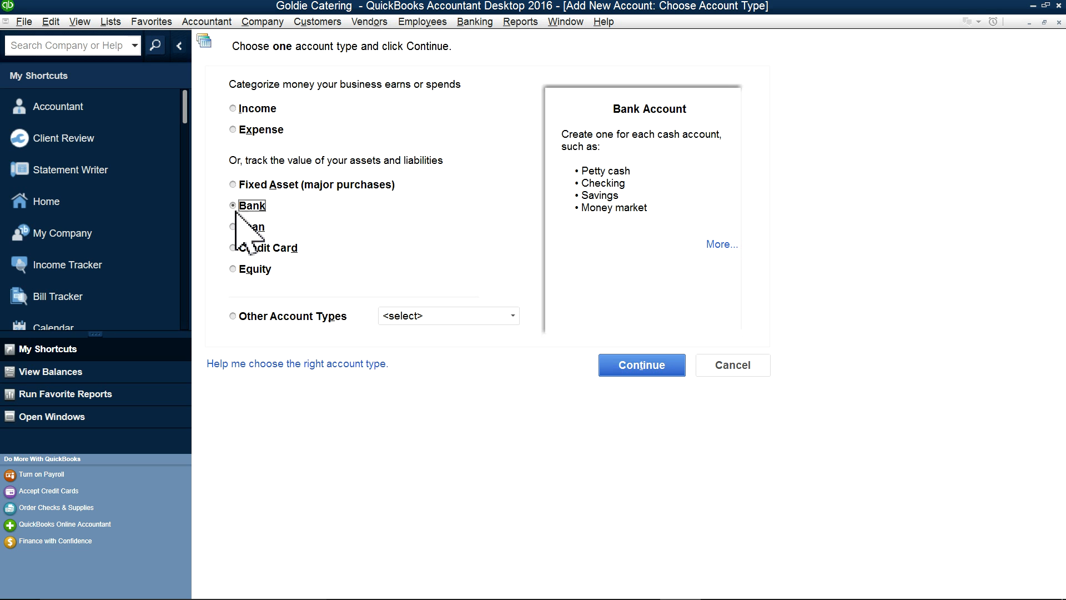
click(604, 365)
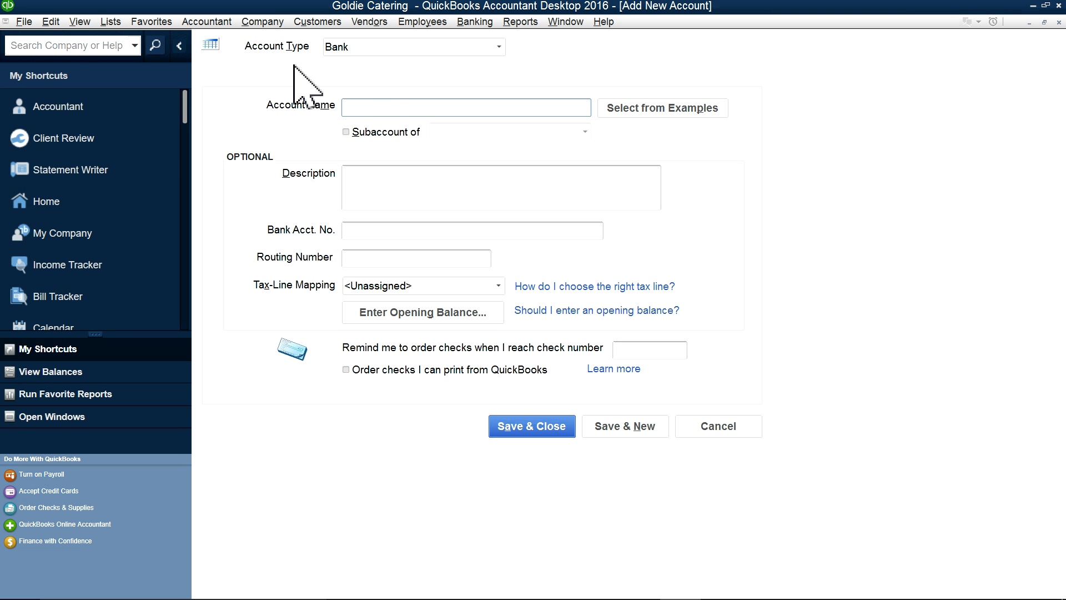
Step: Create Bank account 'Chase Checking' with 'Chase Checking' copied into Description, and save it
click(498, 47)
click(499, 48)
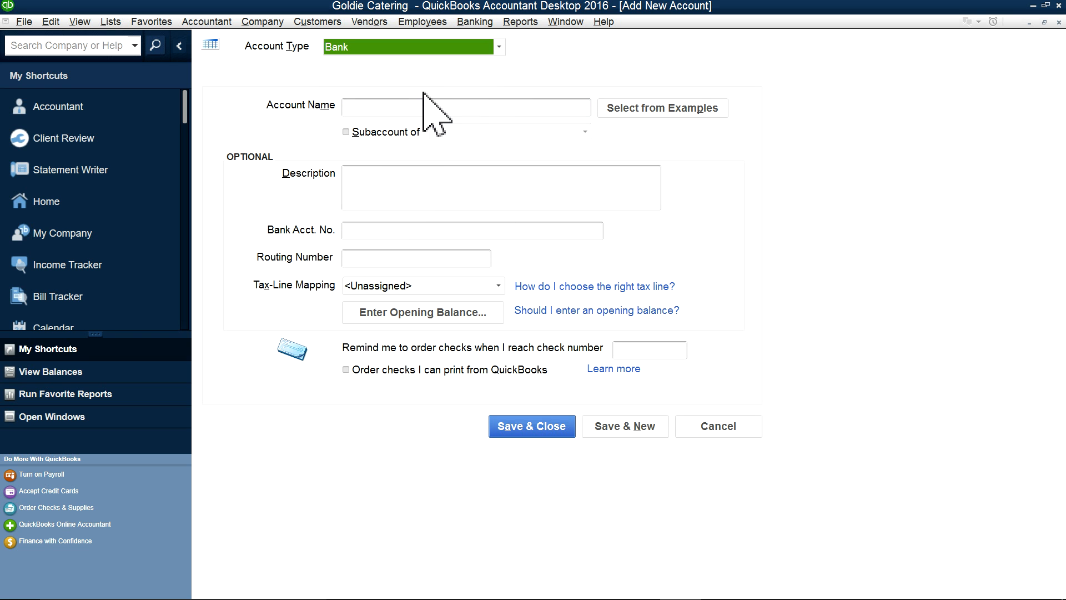
click(419, 108)
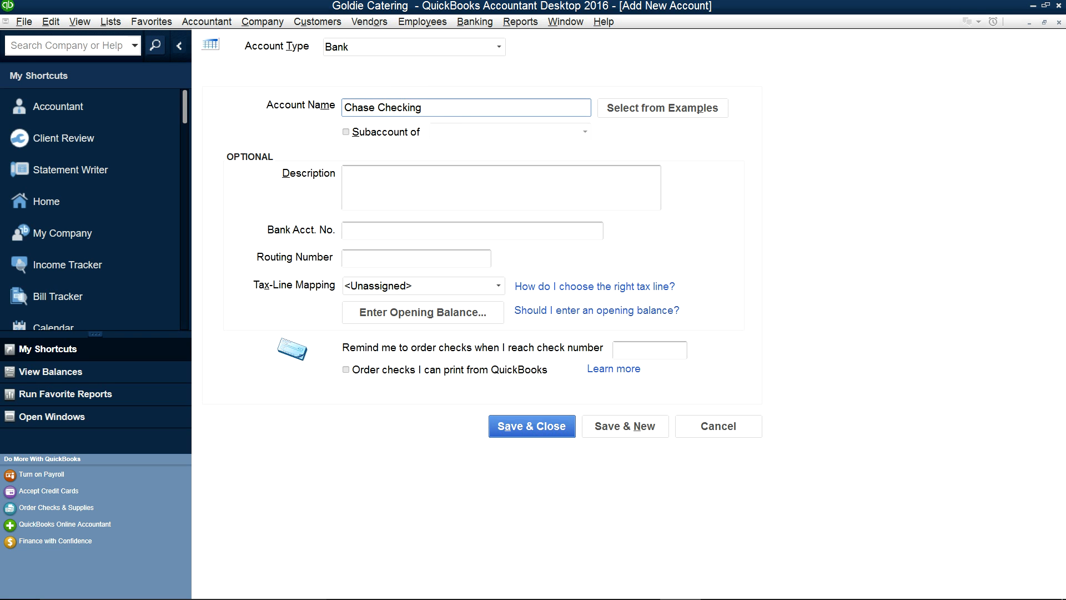
drag(430, 103, 343, 103)
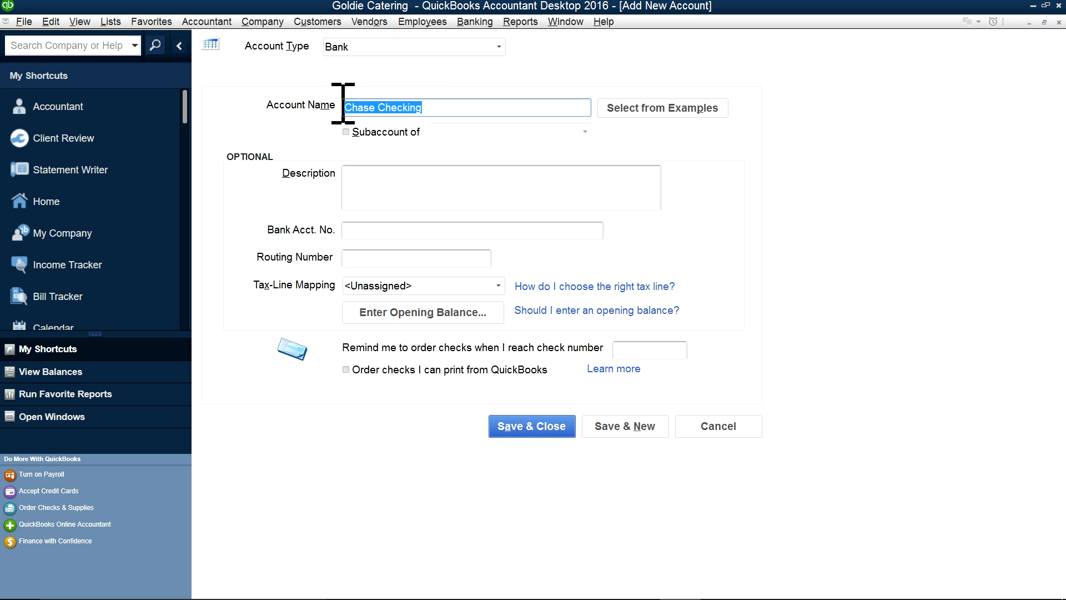
right_click(396, 107)
click(421, 138)
click(388, 174)
click(413, 224)
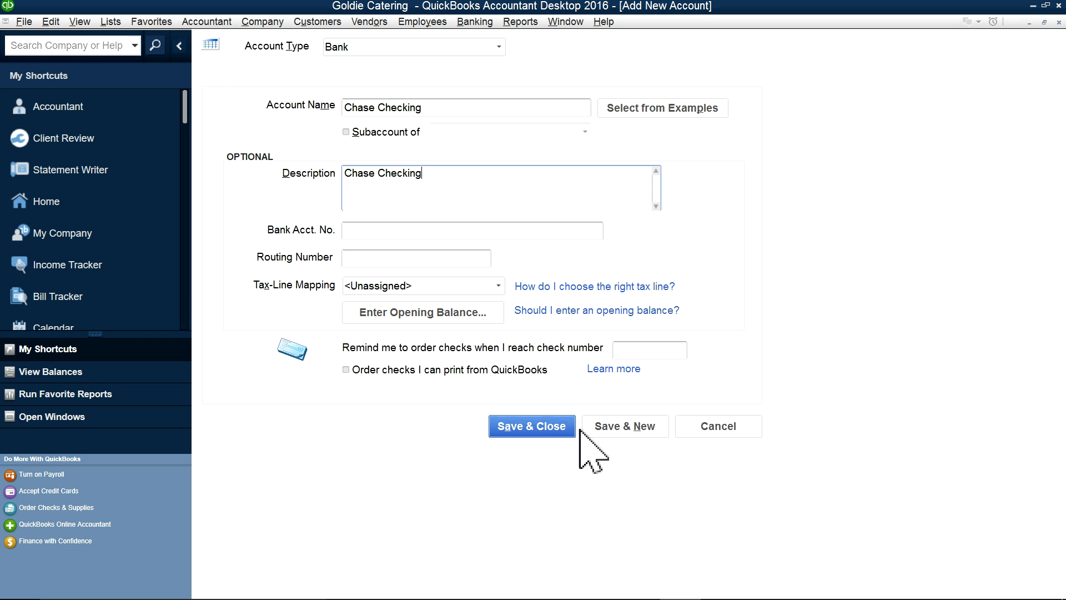
click(548, 426)
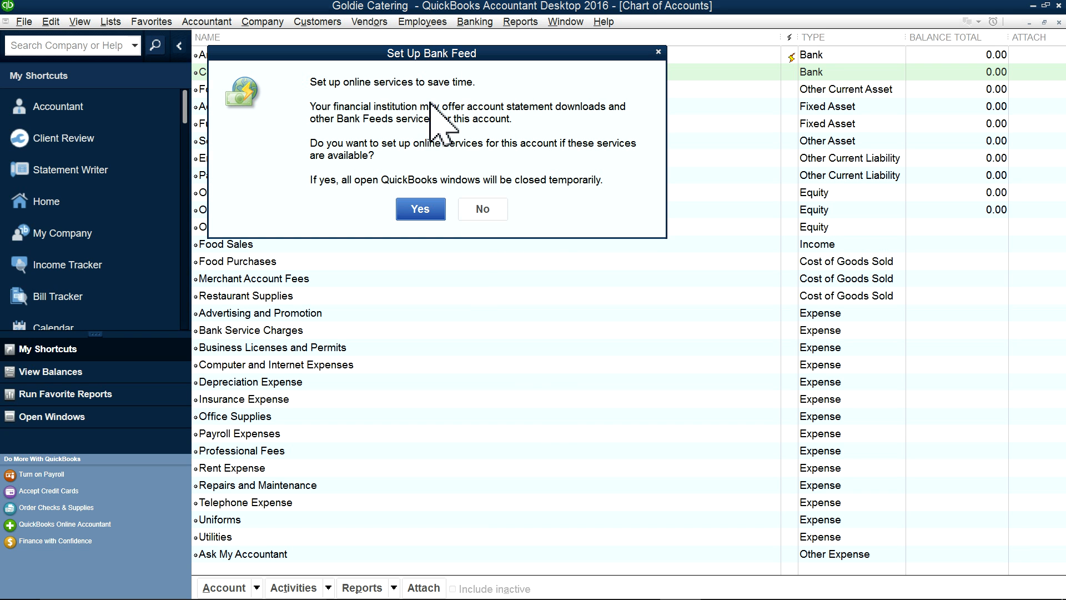
Step: Decline bank feed setup for Chase Checking and close the Chart of Accounts
click(479, 210)
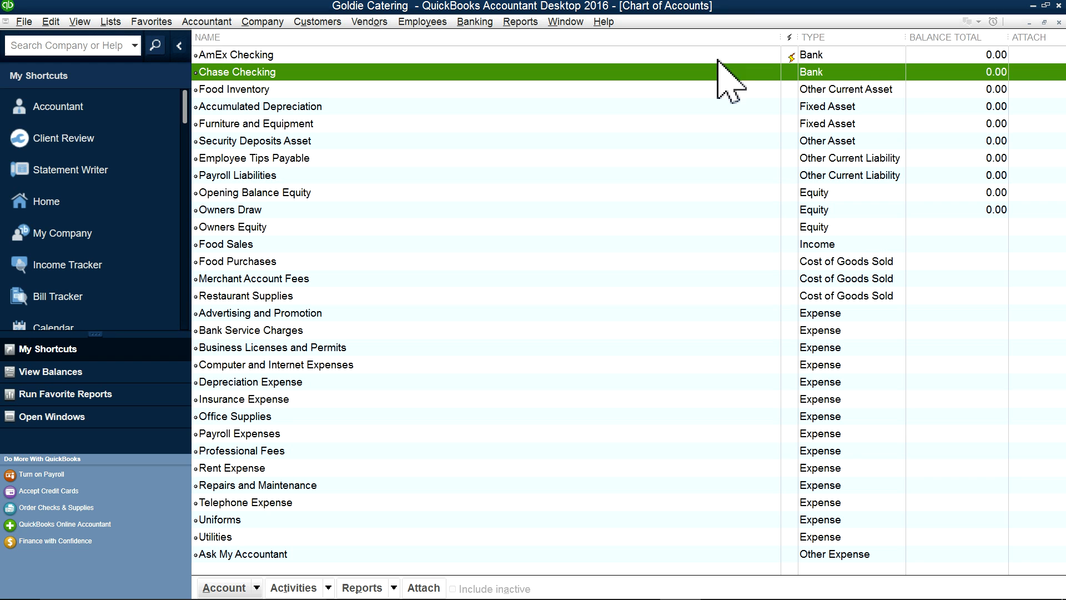
click(1059, 23)
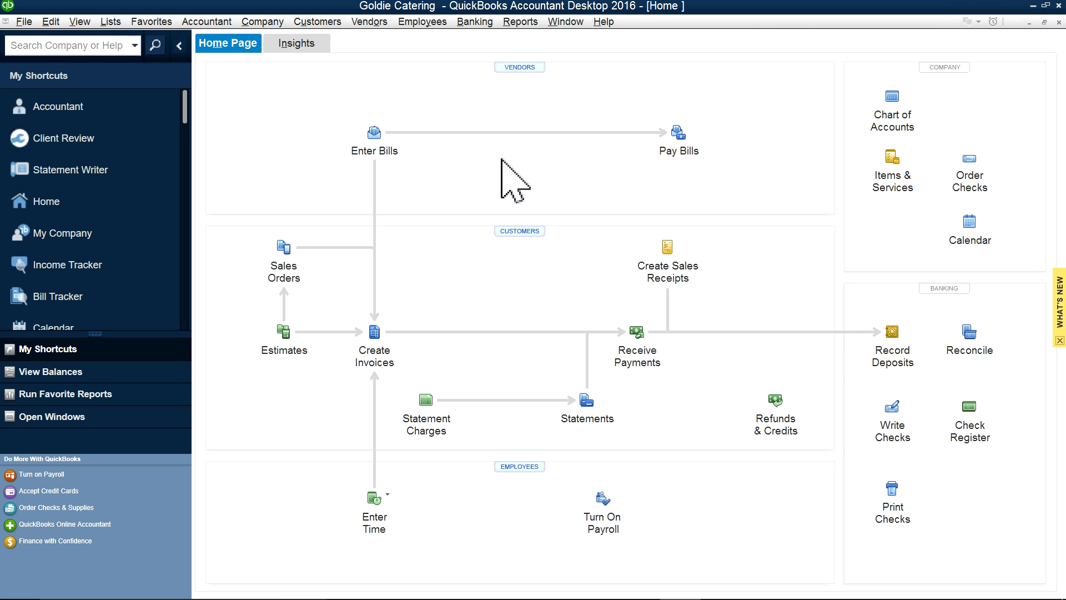
Step: Start Banking > Bank Feeds > Set Up Bank Feed for an Account, allowing all windows to close
click(471, 21)
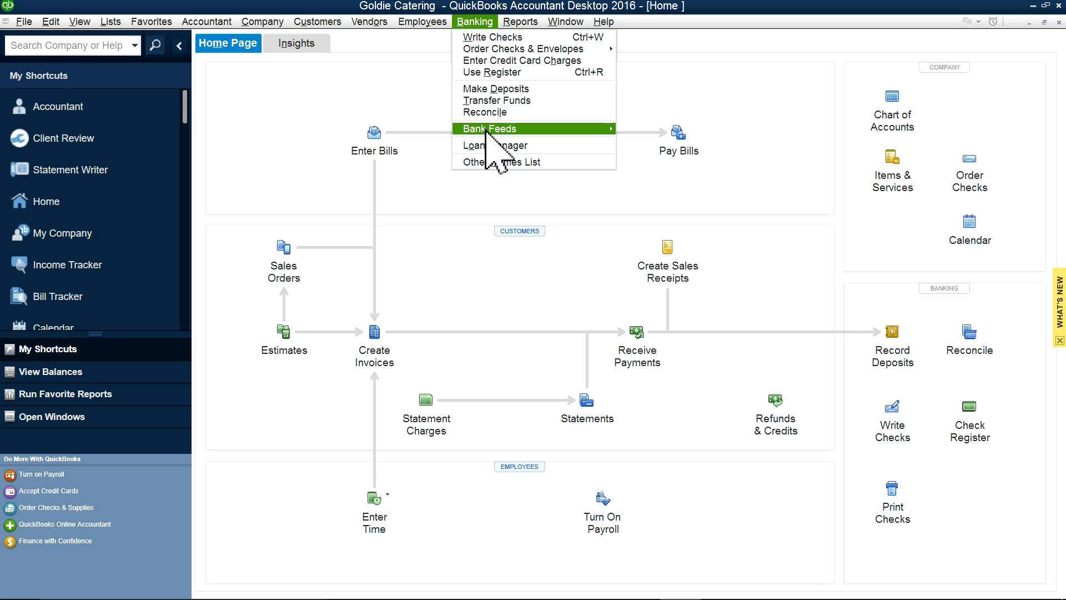
mouse_move(485, 130)
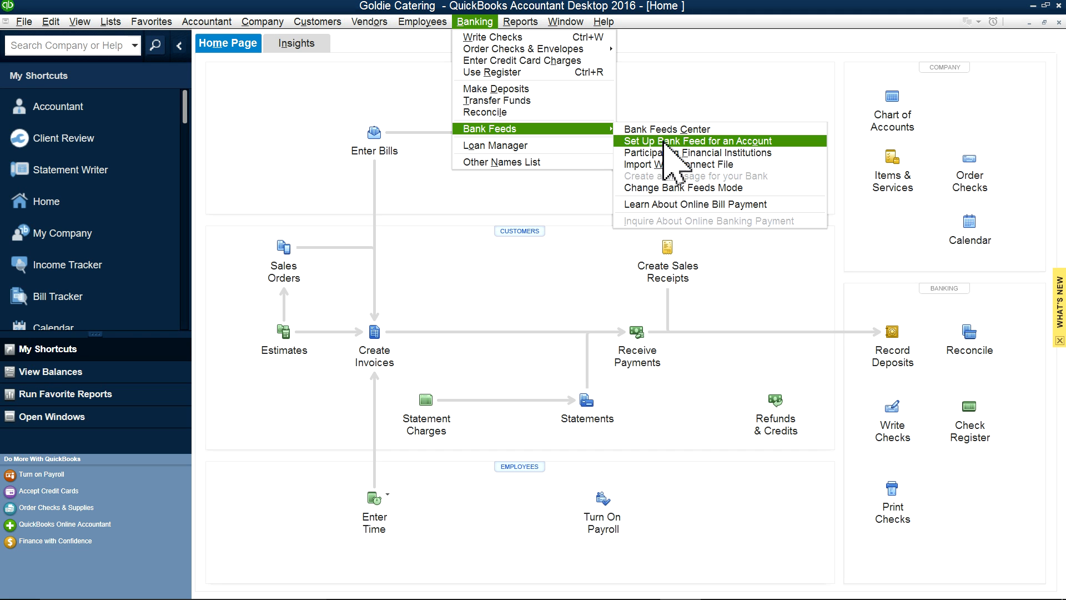
click(657, 141)
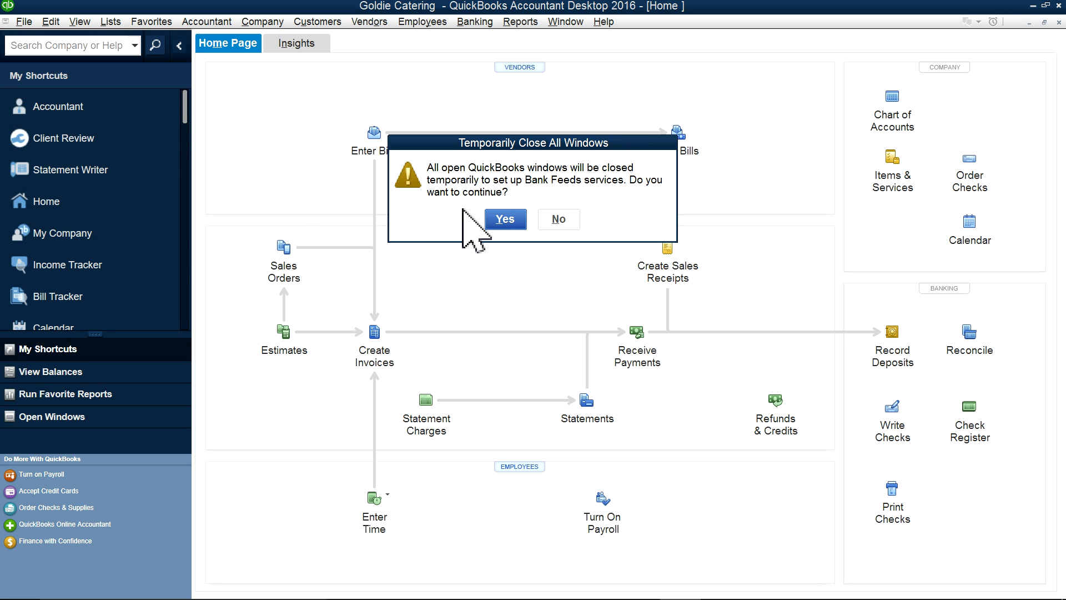
click(504, 219)
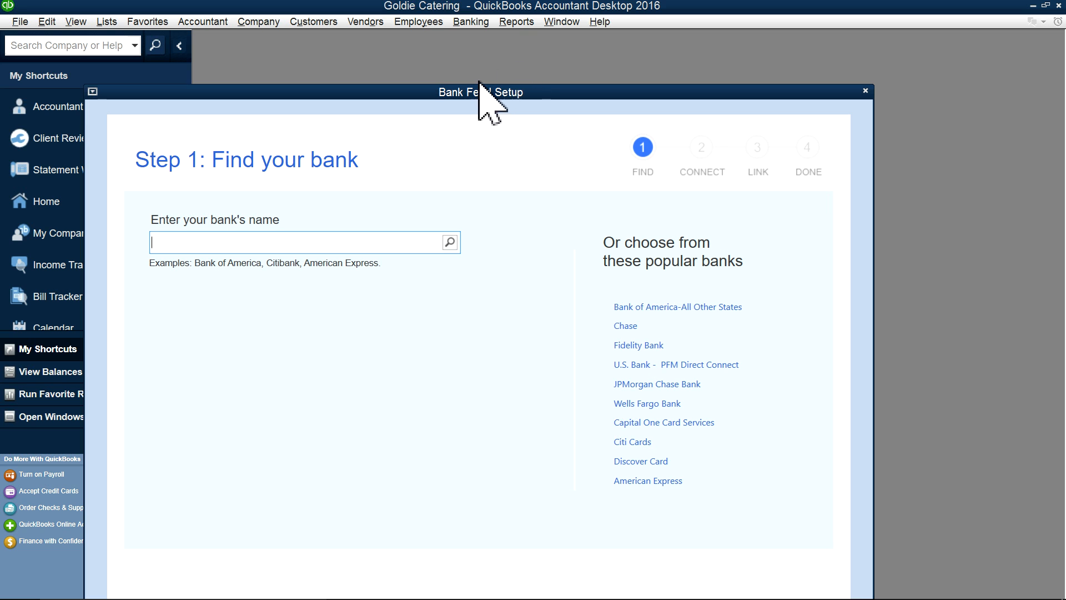
Step: Search for and pick Chase as the bank, continue past enrollment, then close the setup window
drag(478, 89, 481, 47)
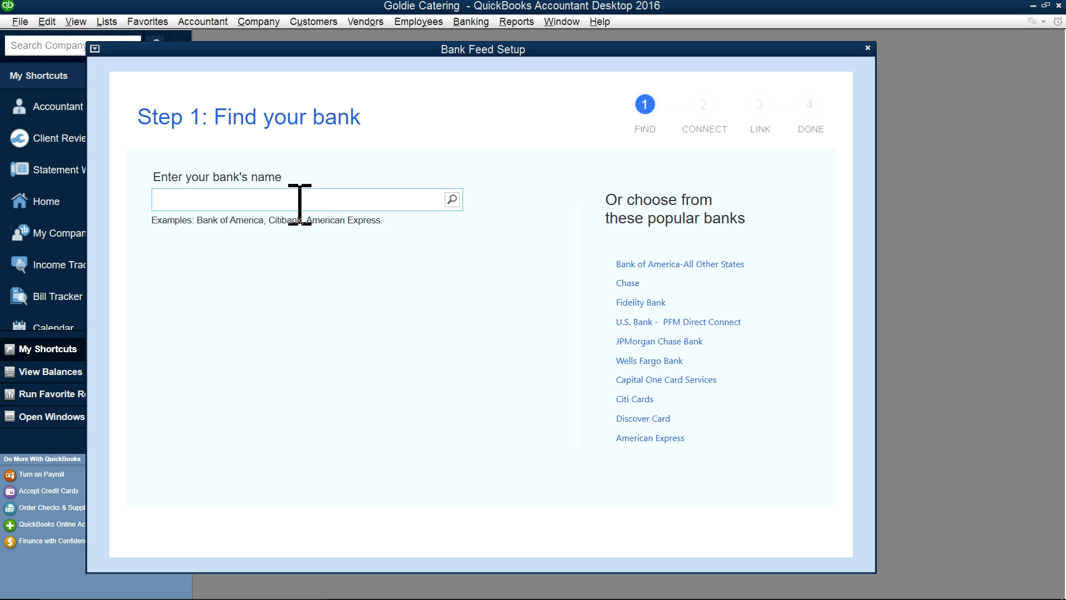
click(266, 202)
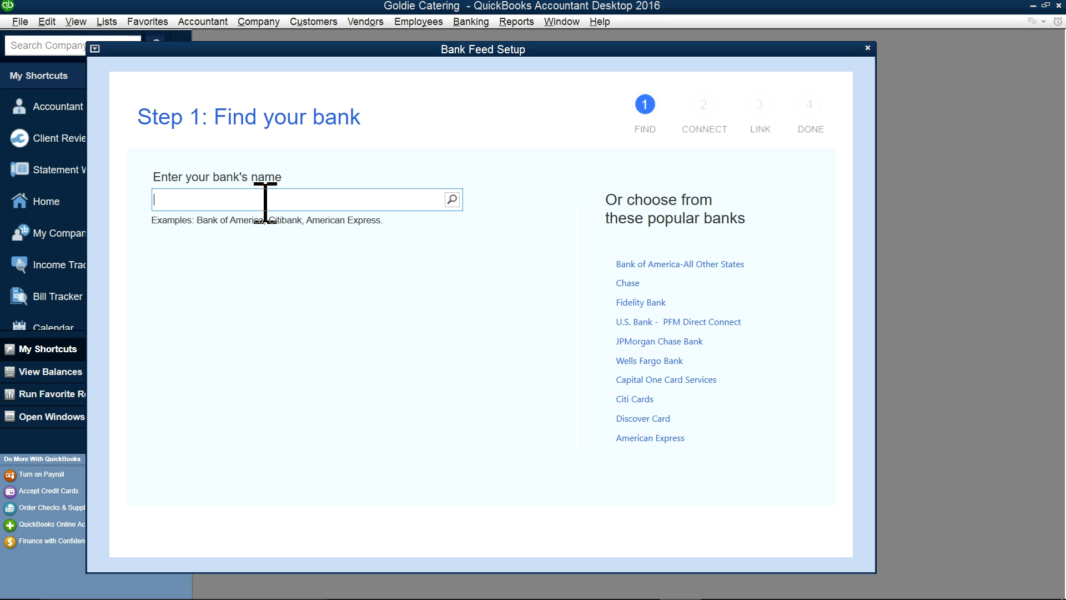
text(cit)
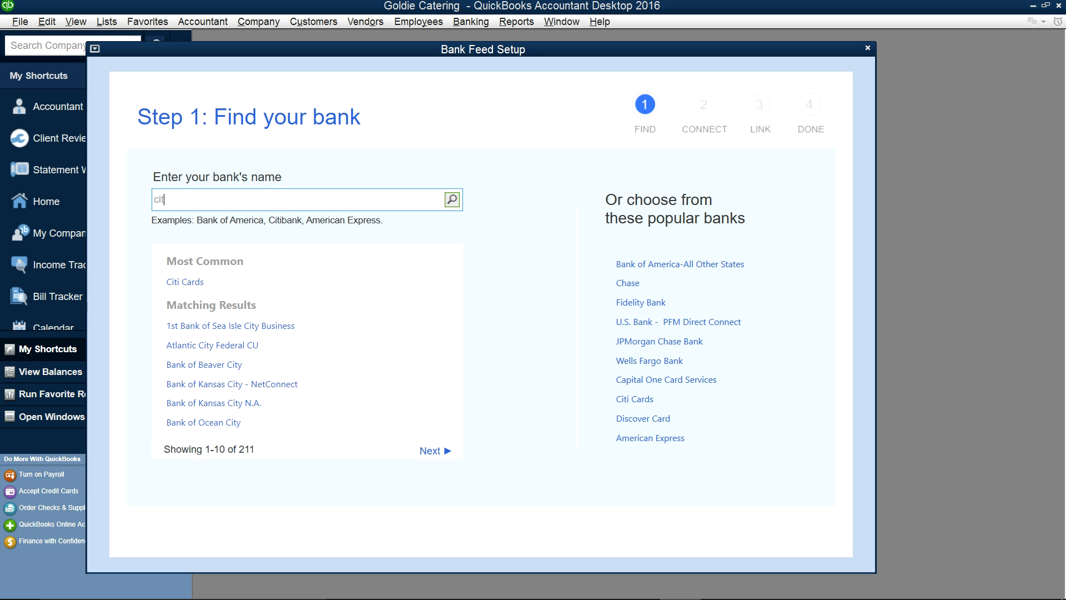
key(BackSpace)
key(BackSpace)
key(BackSpace)
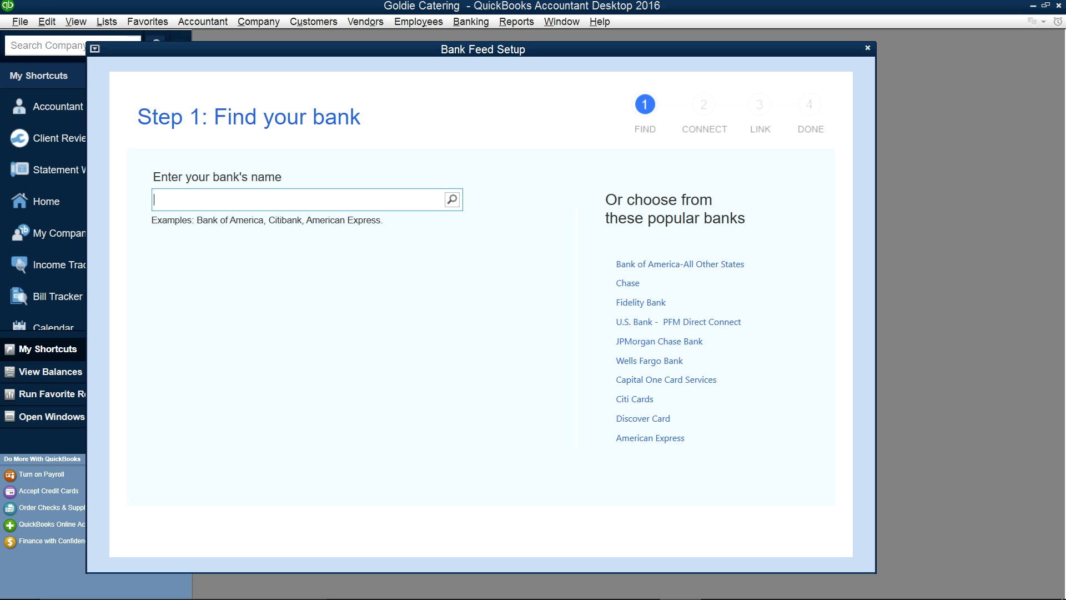
text(chase)
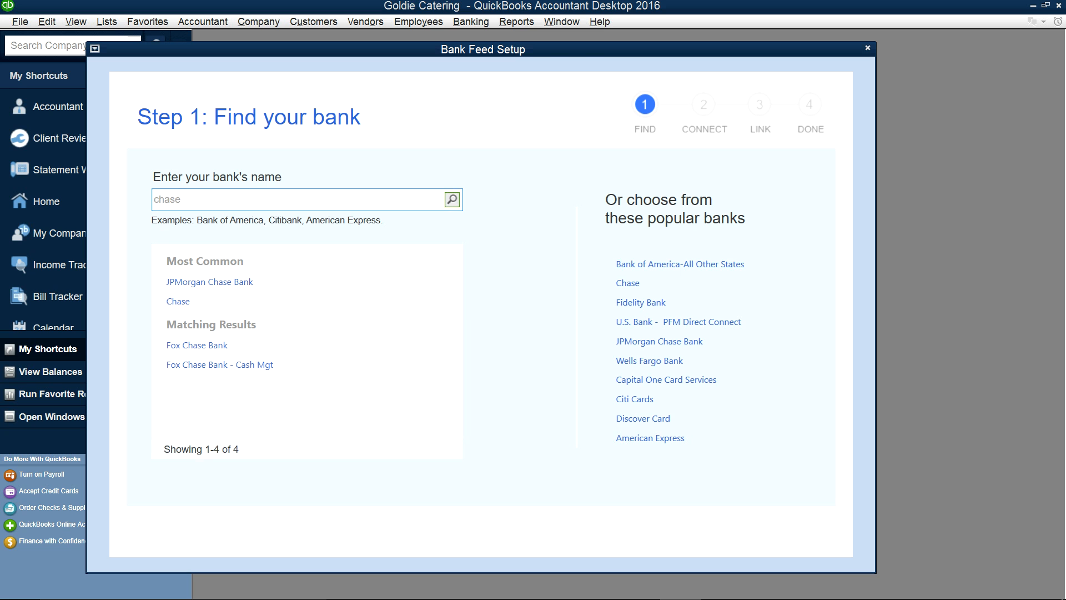
click(176, 301)
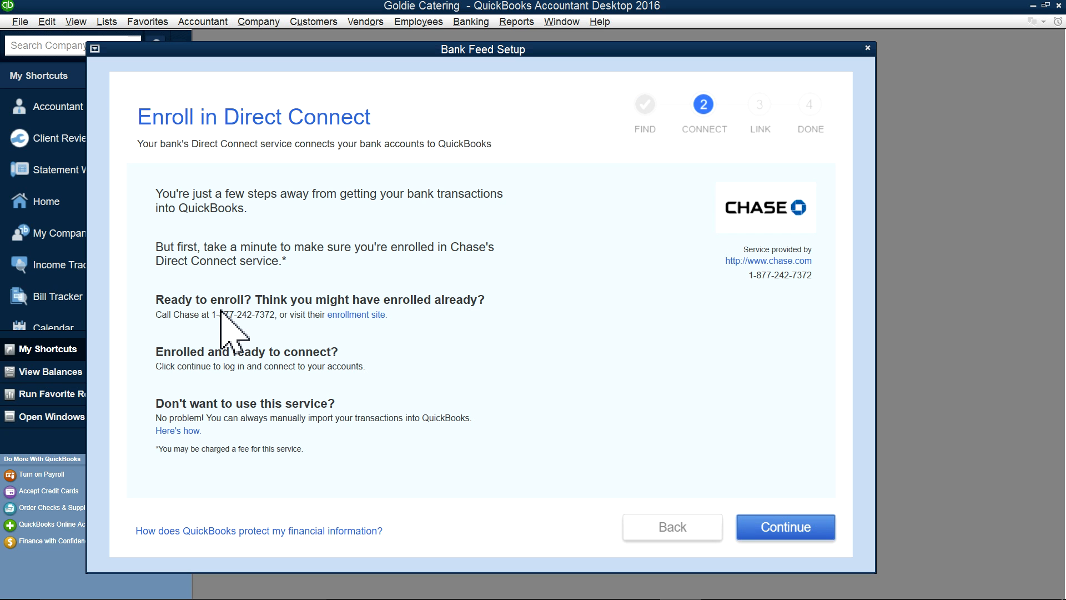
click(820, 533)
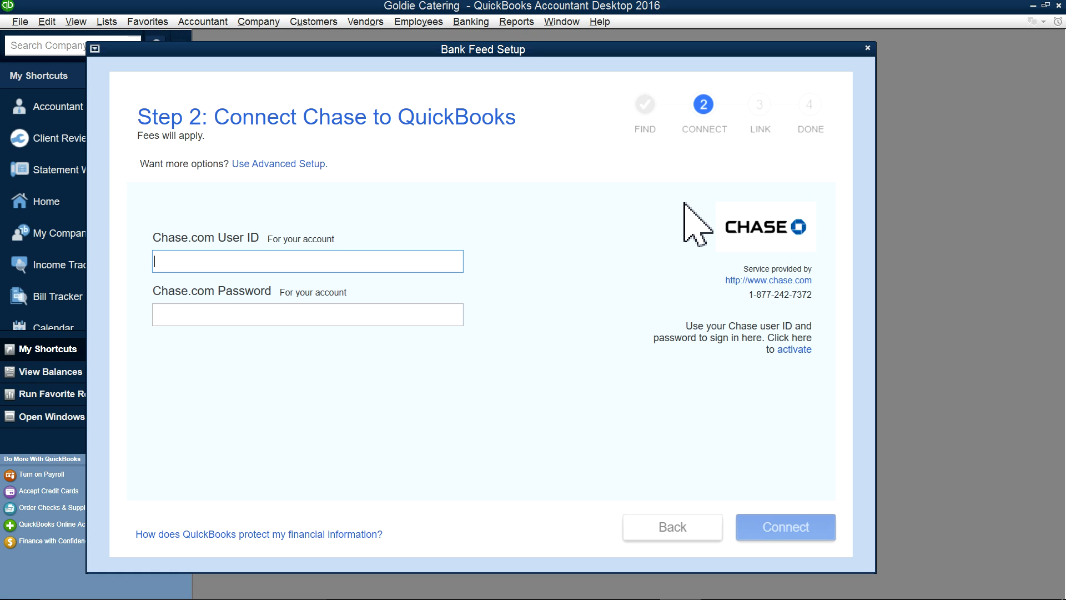
click(867, 48)
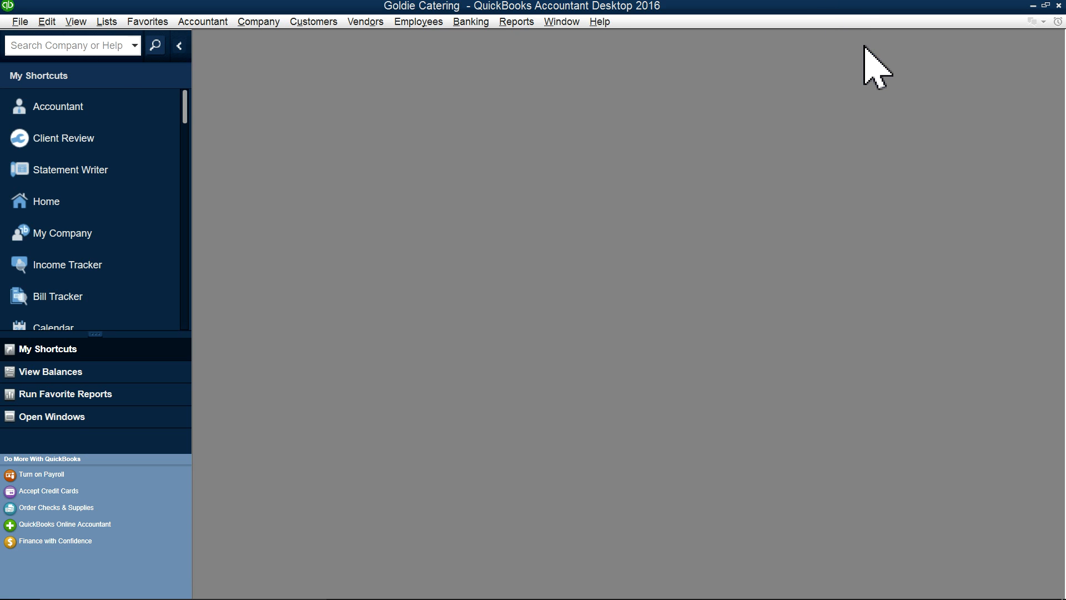
Step: Open Banking > Bank Feeds > Bank Feeds Center to see the American Express account
click(466, 22)
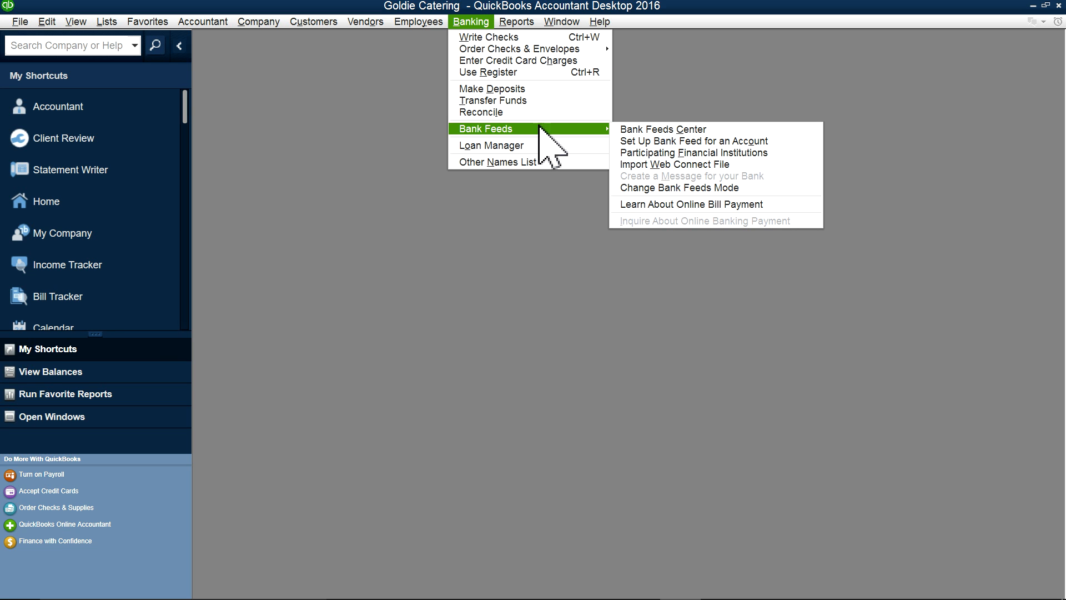
mouse_move(584, 128)
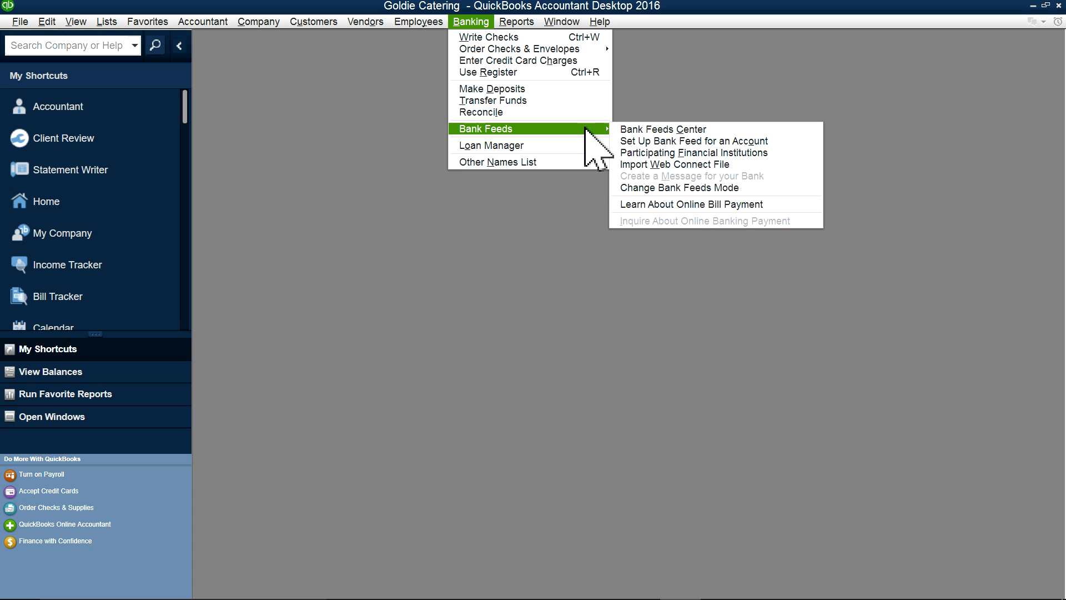
click(641, 134)
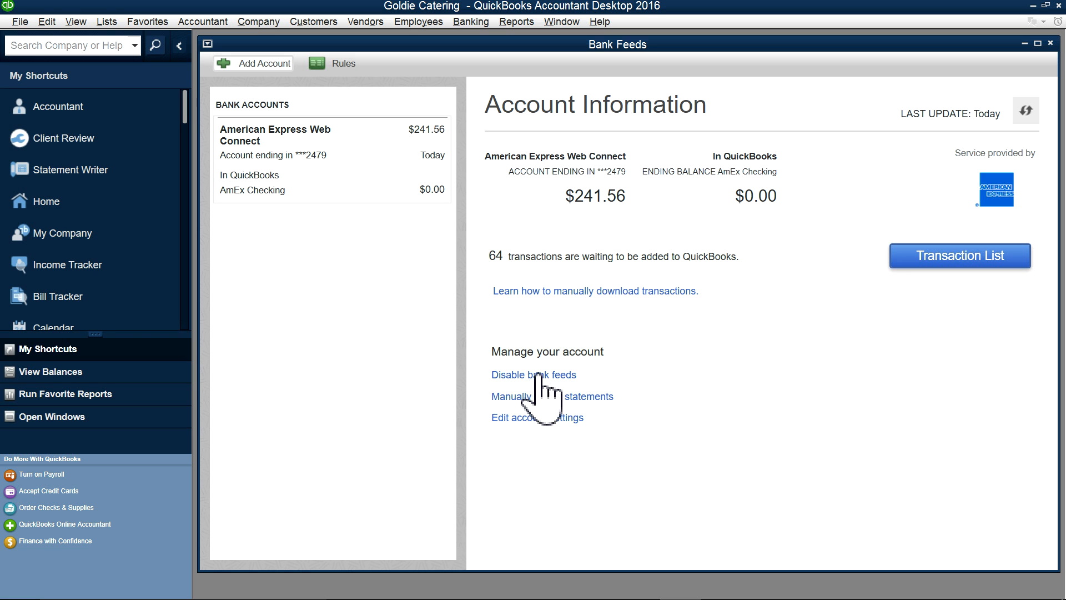
click(533, 418)
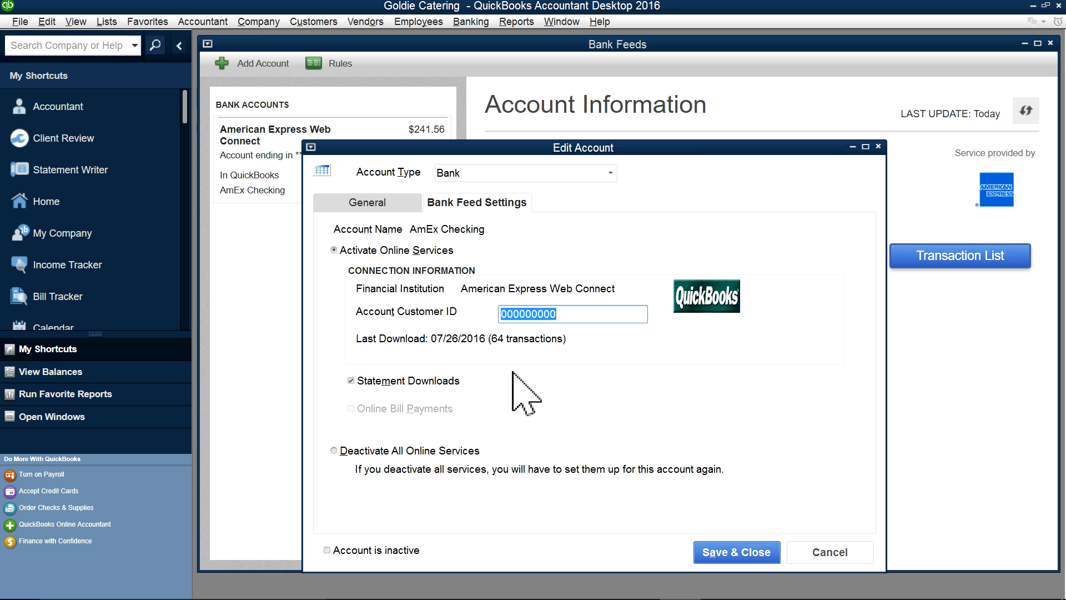
click(337, 452)
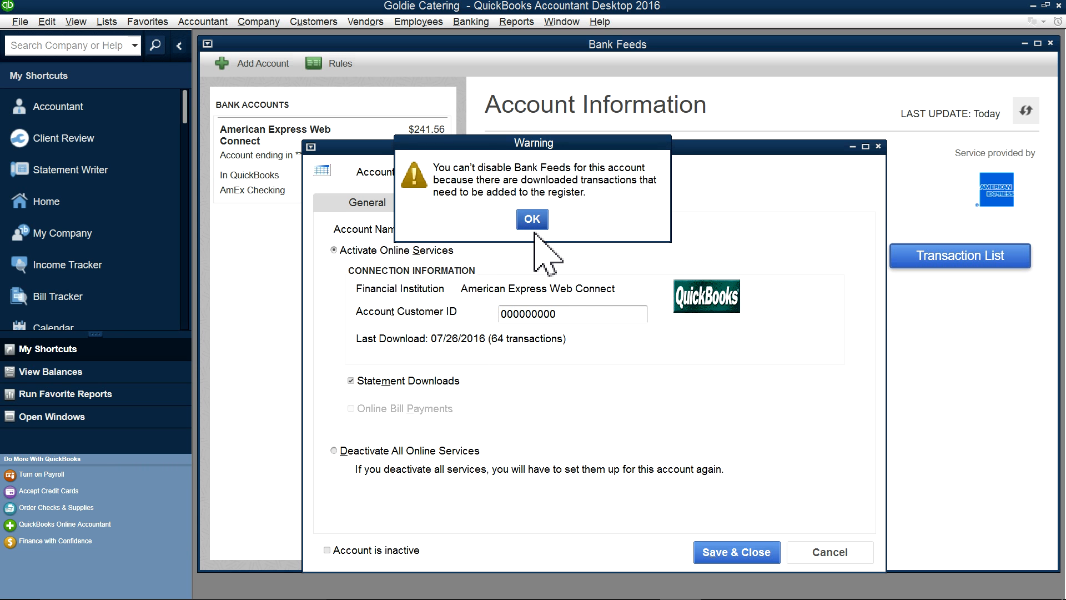
click(531, 219)
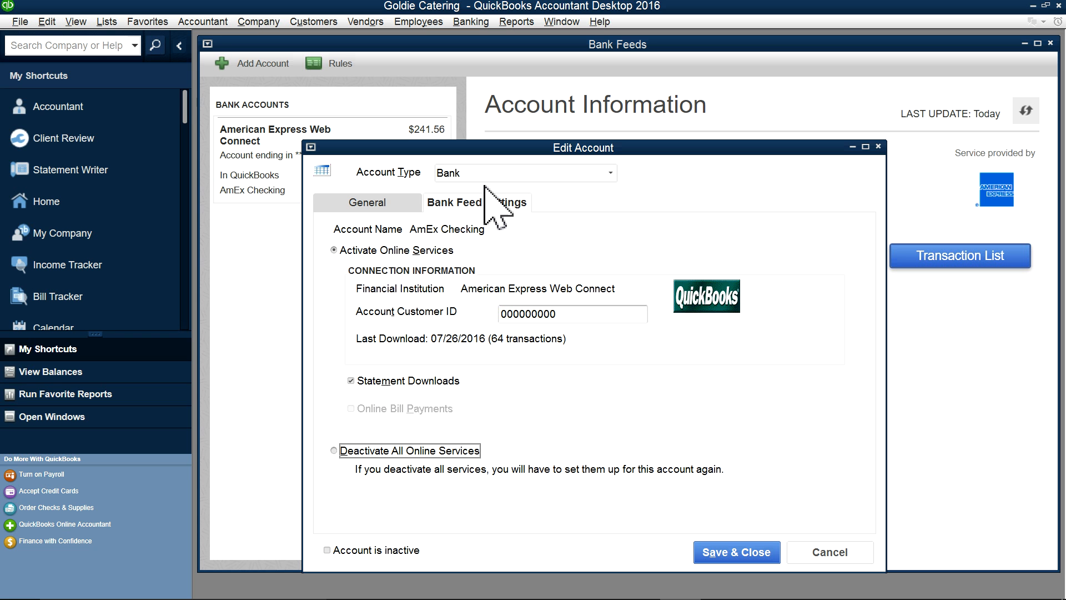
click(811, 541)
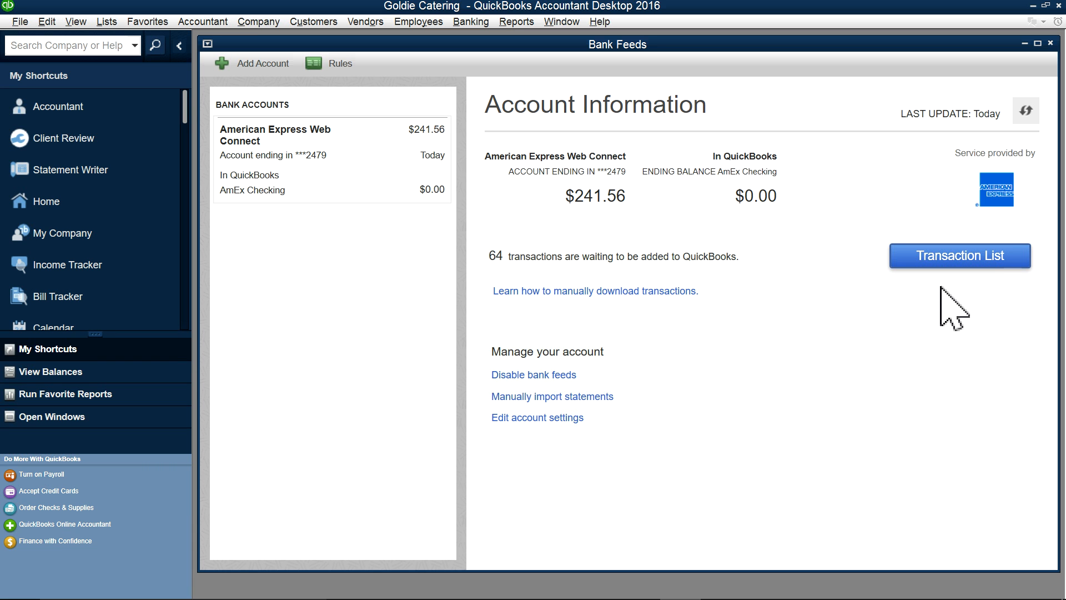
click(938, 255)
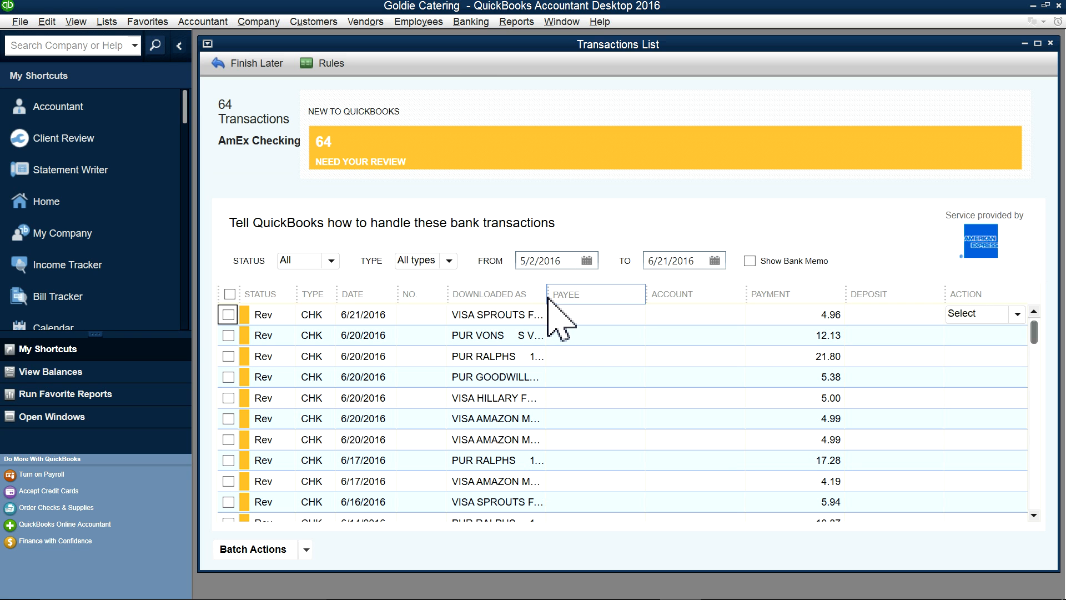
Step: Widen the Downloaded As column and select the first transaction's Payee cell
drag(546, 300, 600, 299)
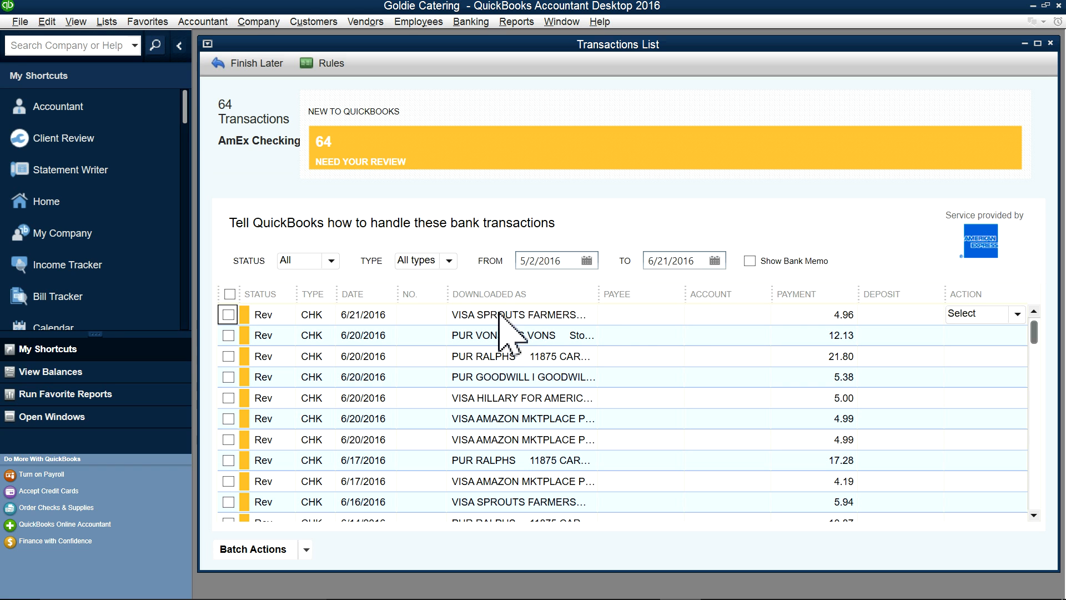
click(625, 315)
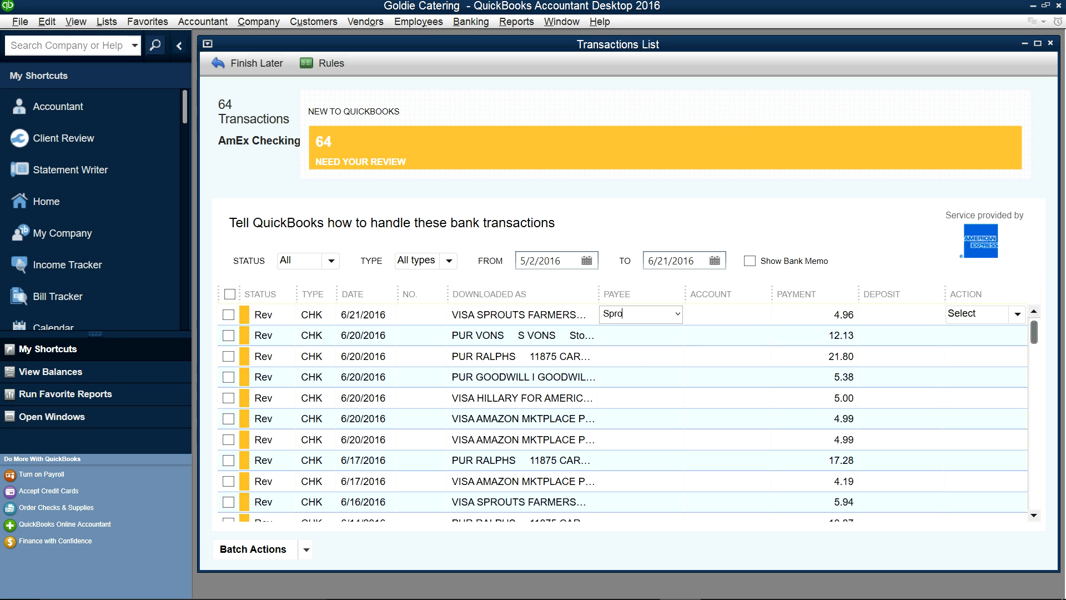
Step: Set Sprouts as the 6/21/2016 transaction's payee, quick-adding Sprouts as a vendor
key(Tab)
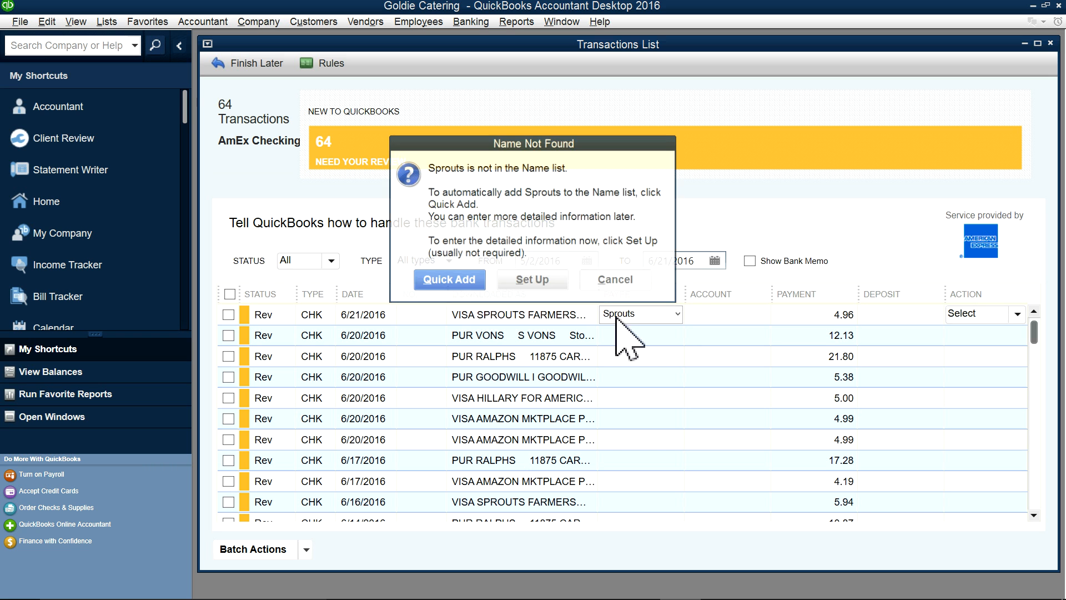
click(449, 281)
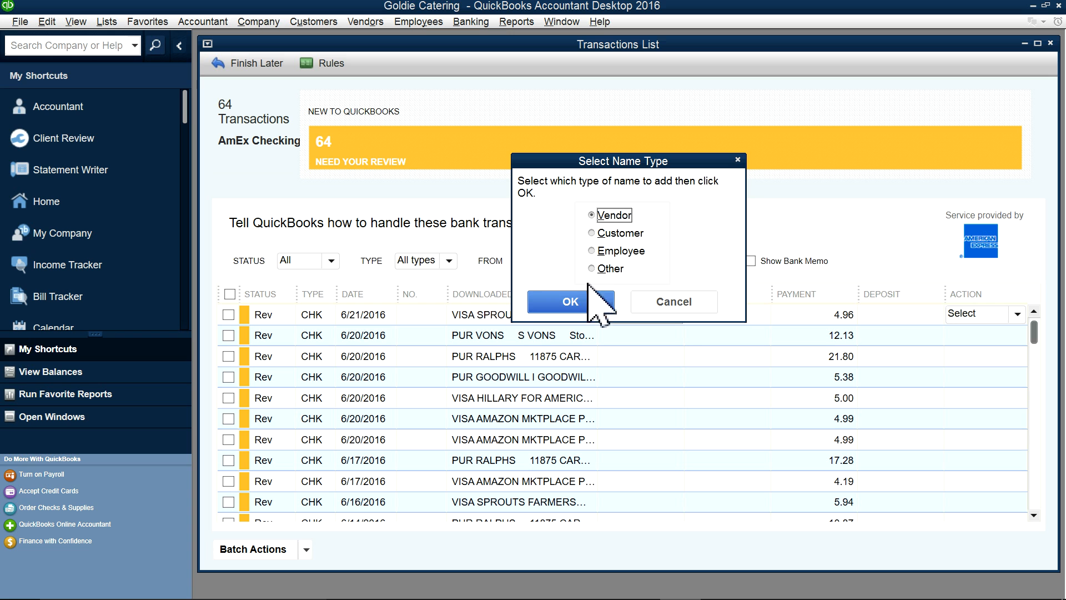
click(573, 303)
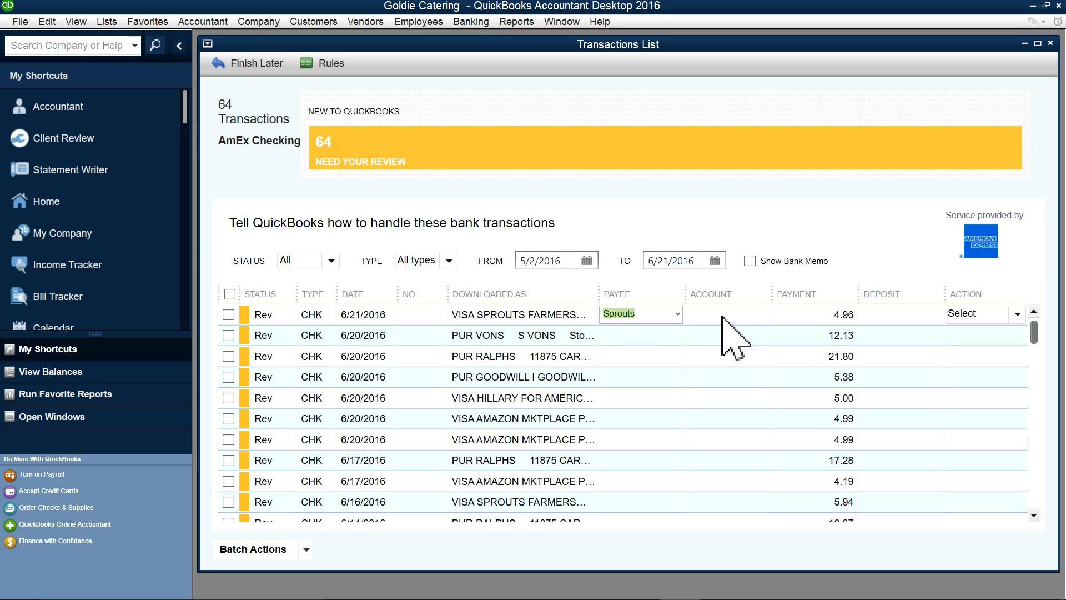
Step: Hide the icon bar, maximize the Transactions List, and widen the Downloaded As, Payee and Account columns
click(178, 45)
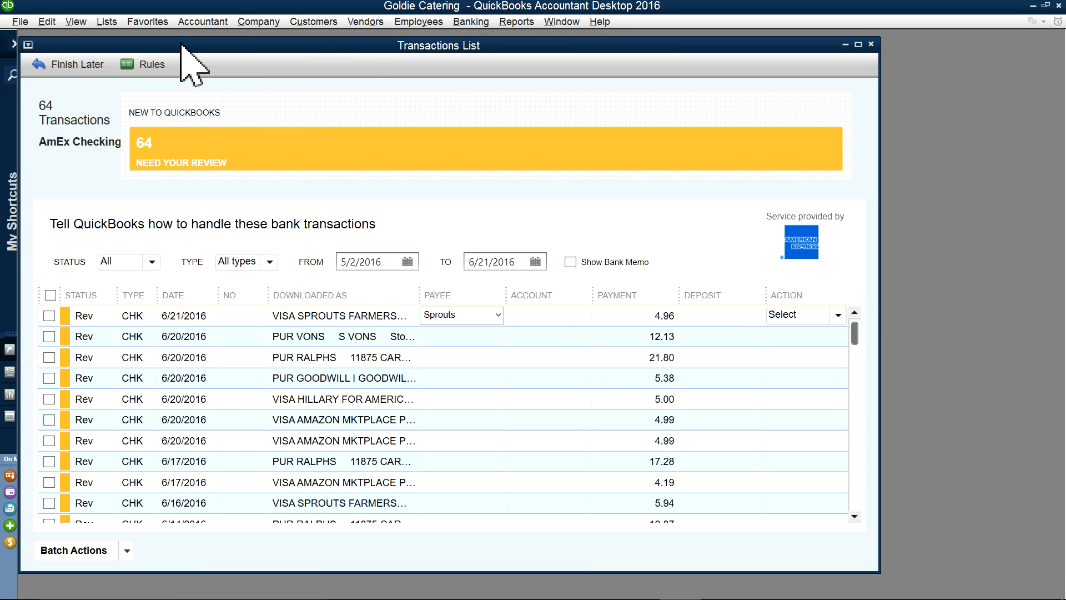
click(857, 44)
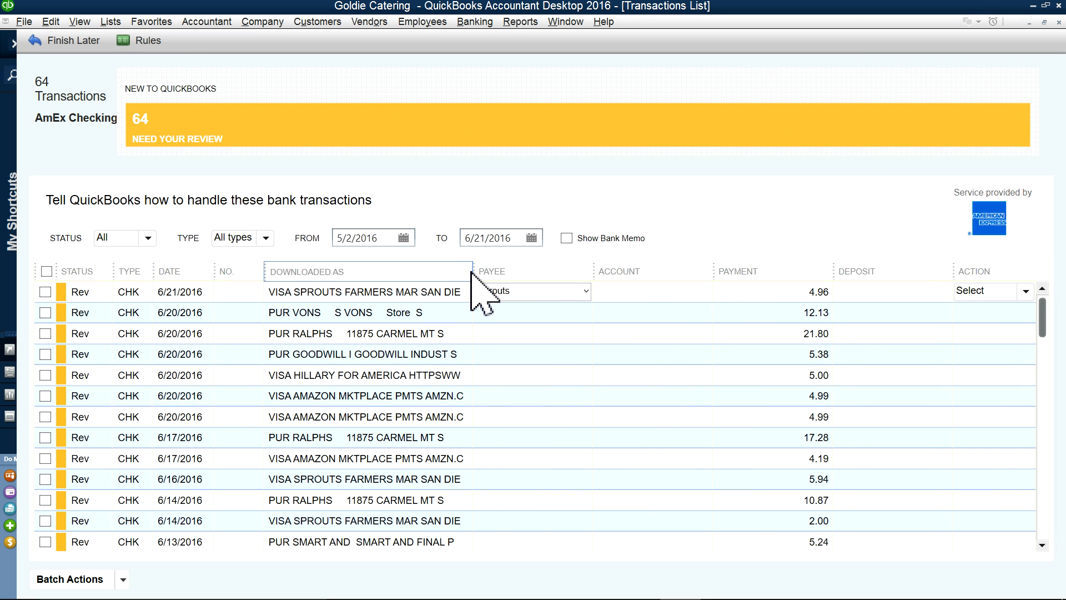
drag(473, 272, 515, 278)
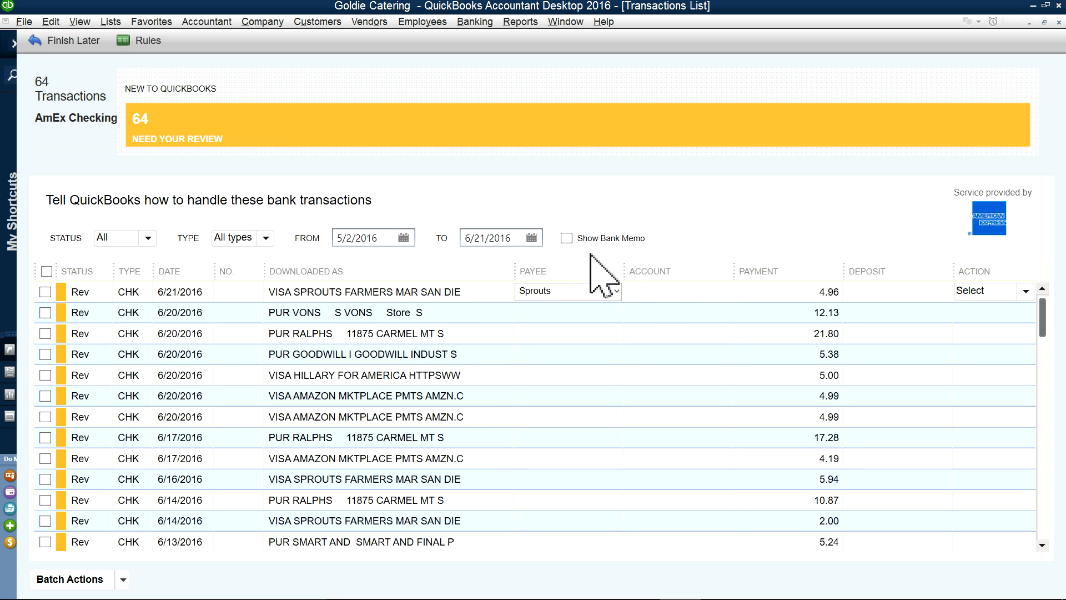
drag(622, 270, 654, 276)
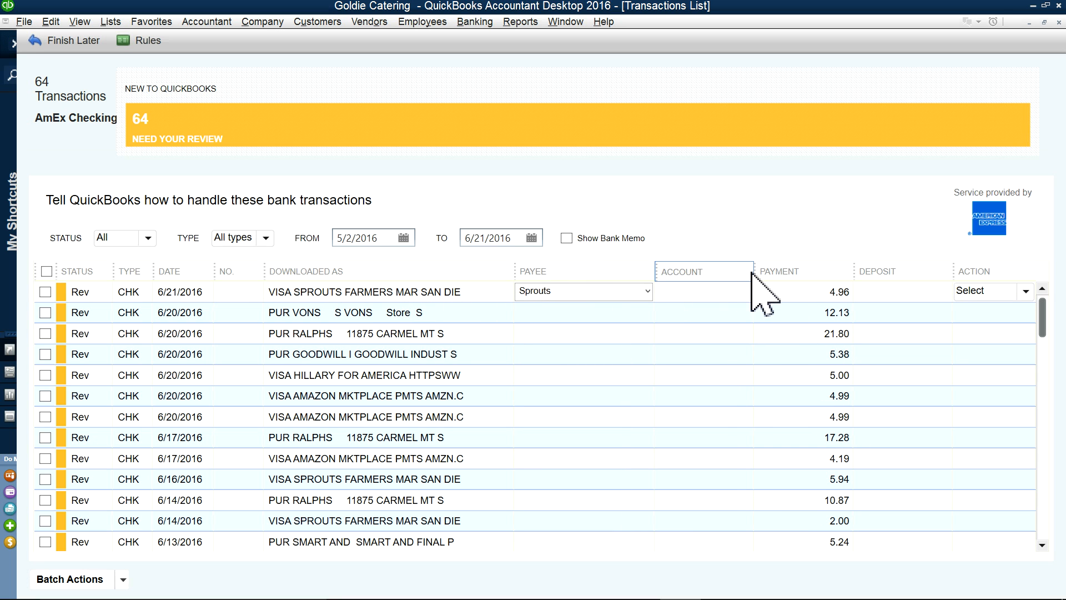
drag(753, 272, 833, 280)
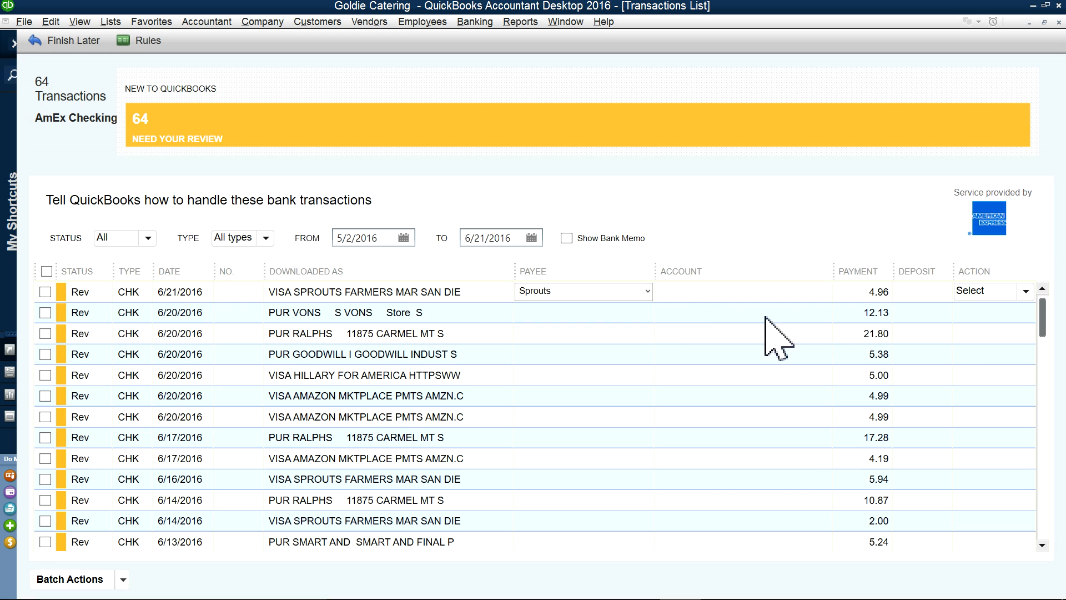
Step: Set the account of the 6/21/2016 Sprouts 4.96 transaction to Food Purchases
click(691, 291)
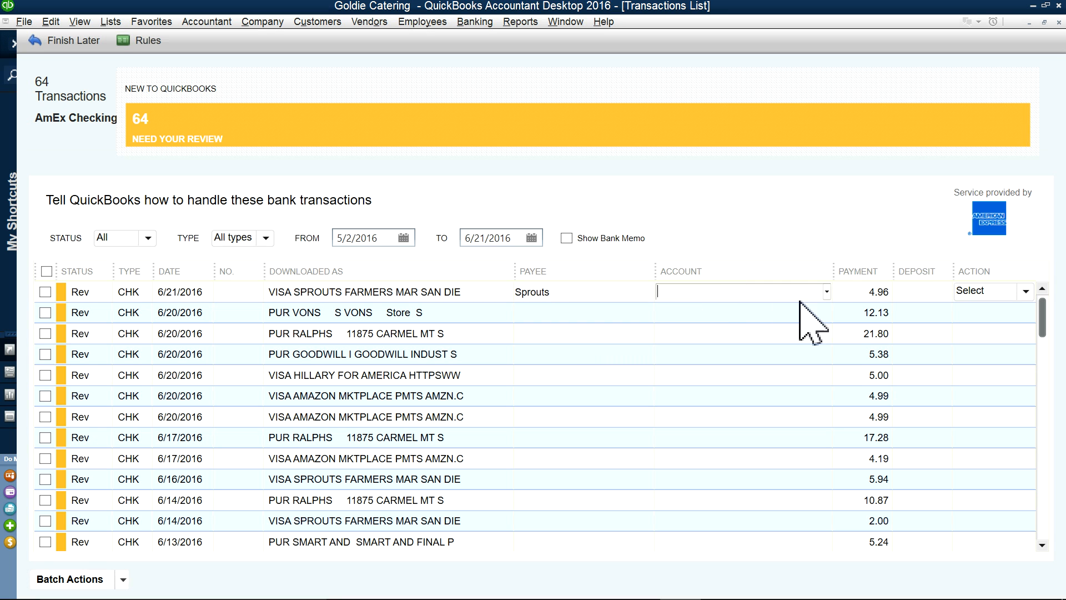
click(826, 290)
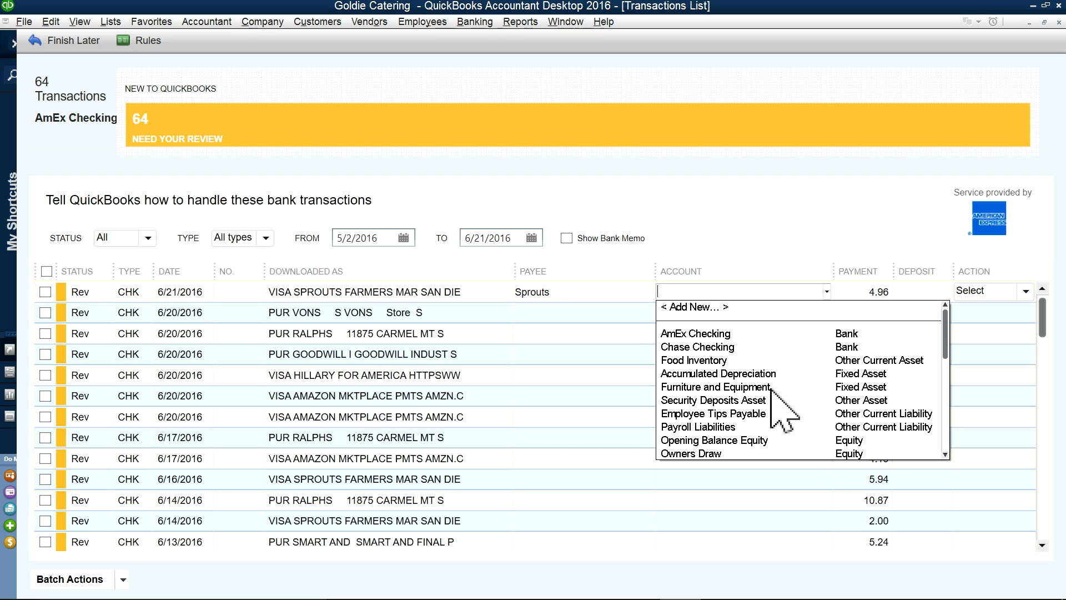
scroll(772, 389, down, 2)
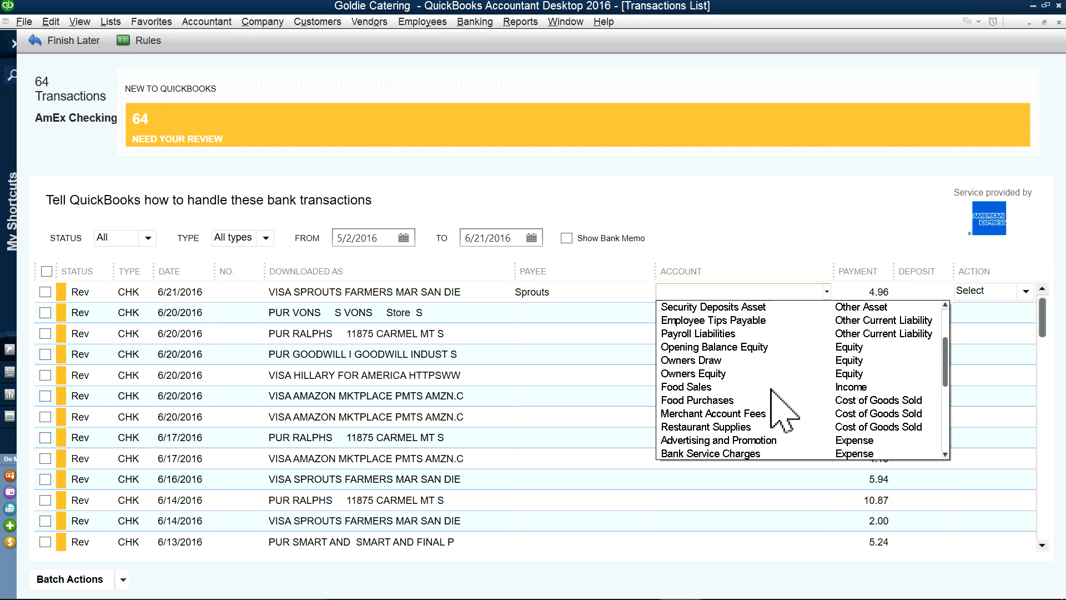
scroll(771, 389, down, 3)
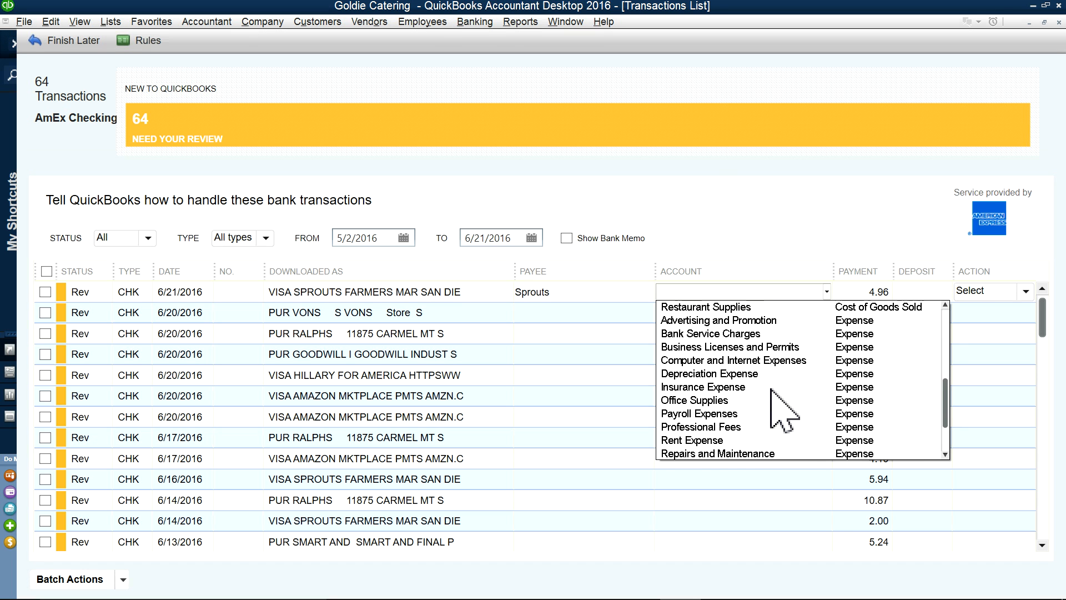
scroll(772, 389, up, 1)
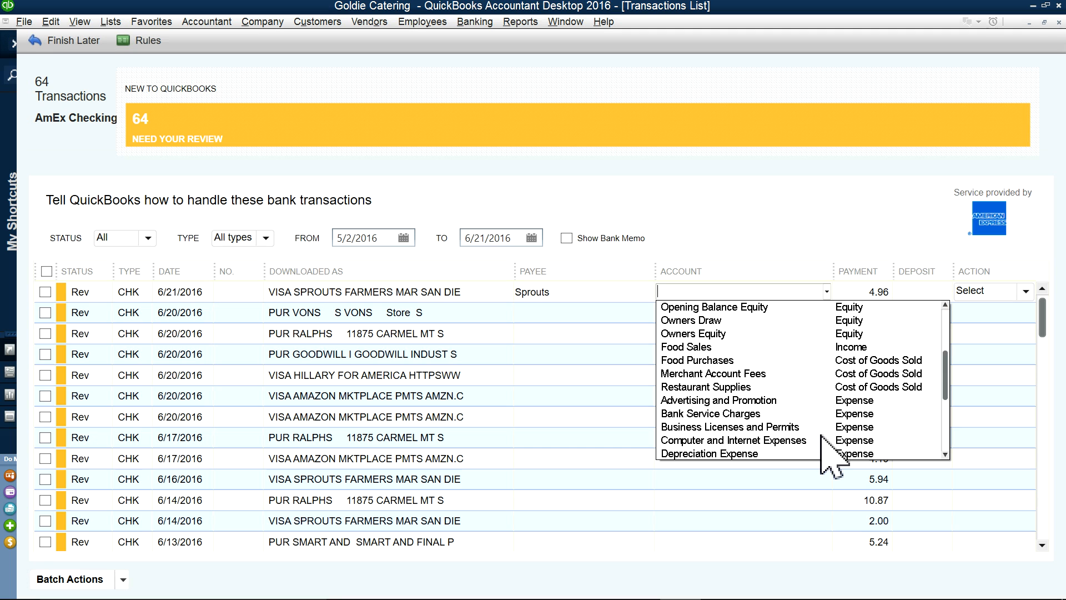
click(699, 362)
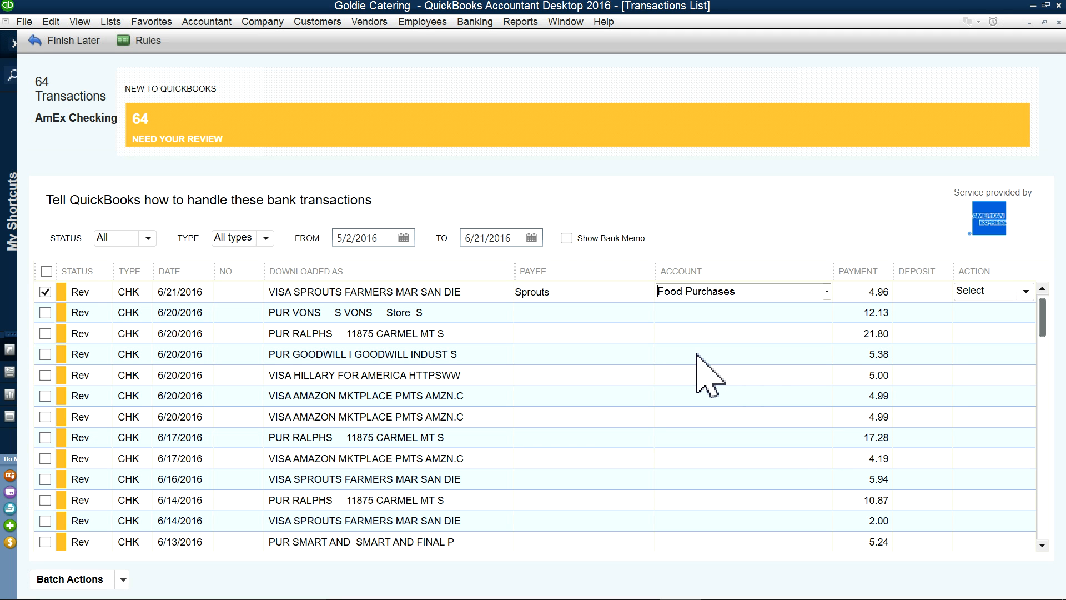
click(1020, 291)
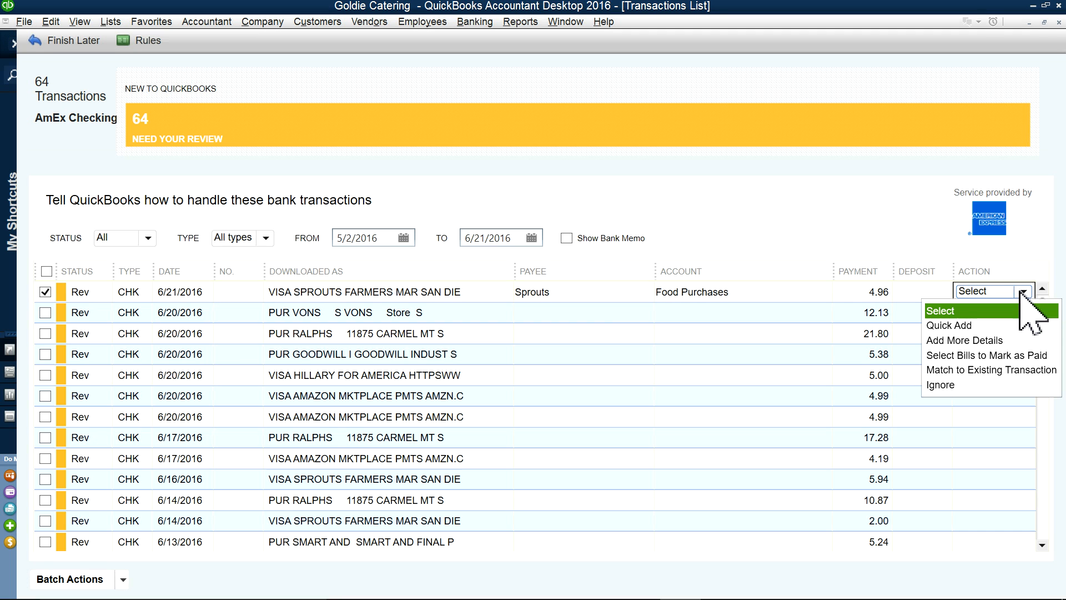
click(941, 340)
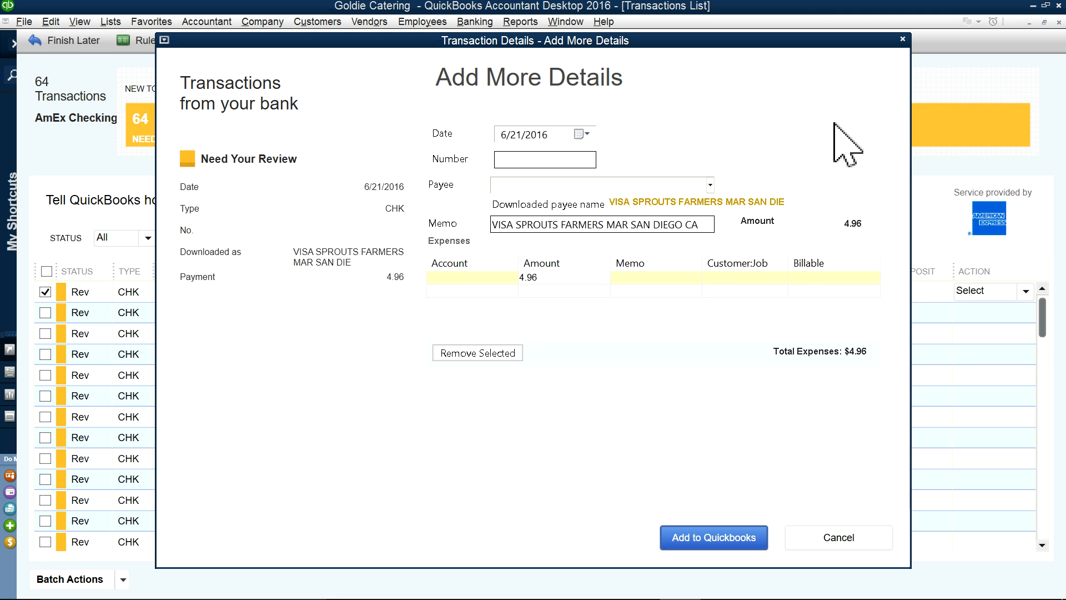
click(902, 39)
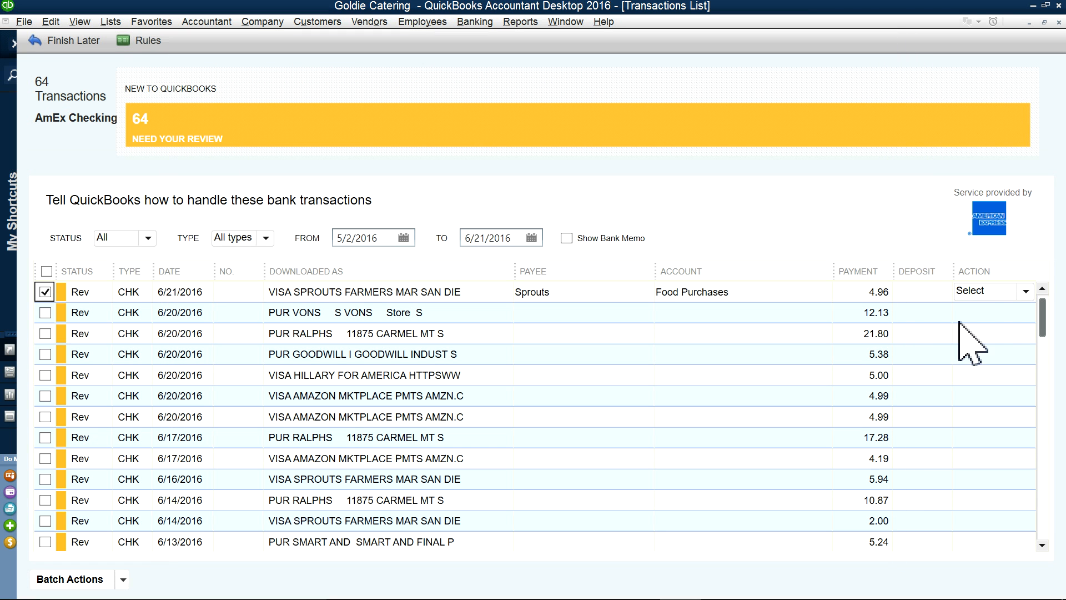
click(1022, 292)
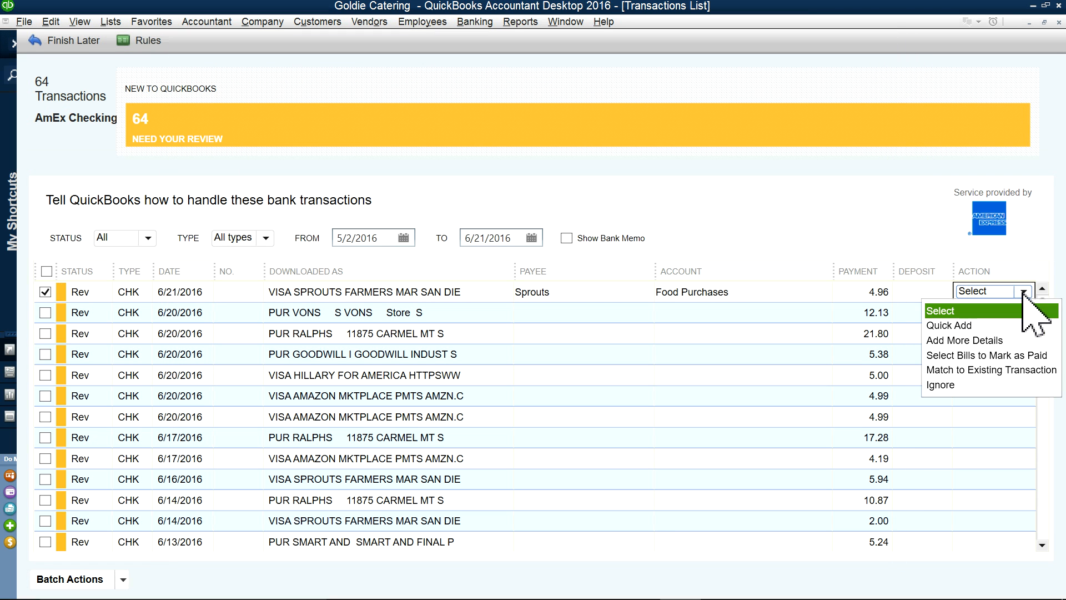
Step: Quick Add the Sprouts charge and accept the rule that categorizes Sprouts under Food Purchases
click(951, 326)
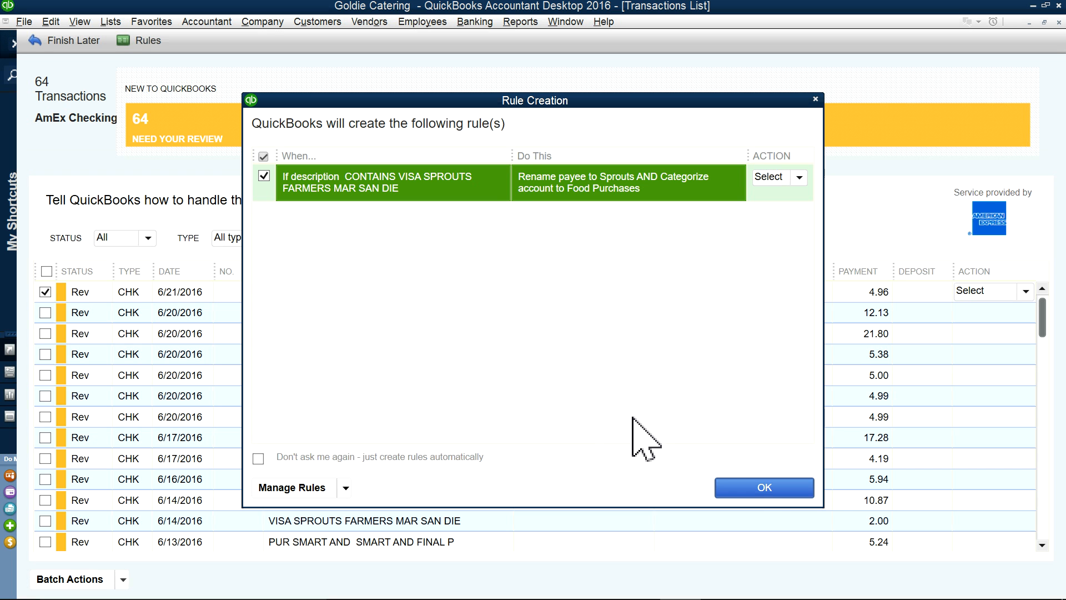
click(758, 488)
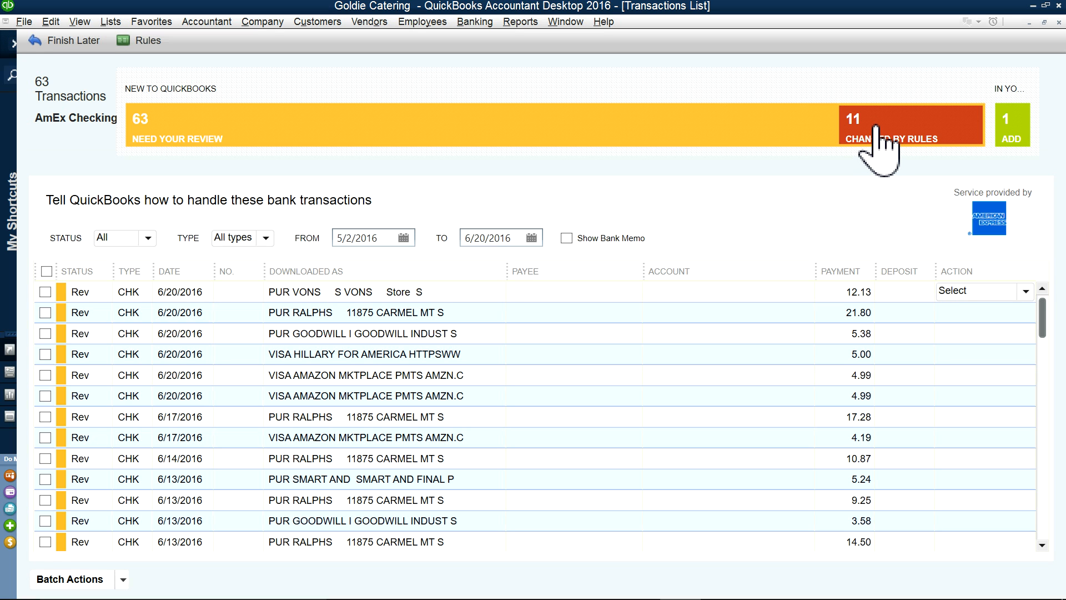
Step: Filter to the 11 rule-changed Sprouts transactions and Add/Approve them all in a batch
click(880, 149)
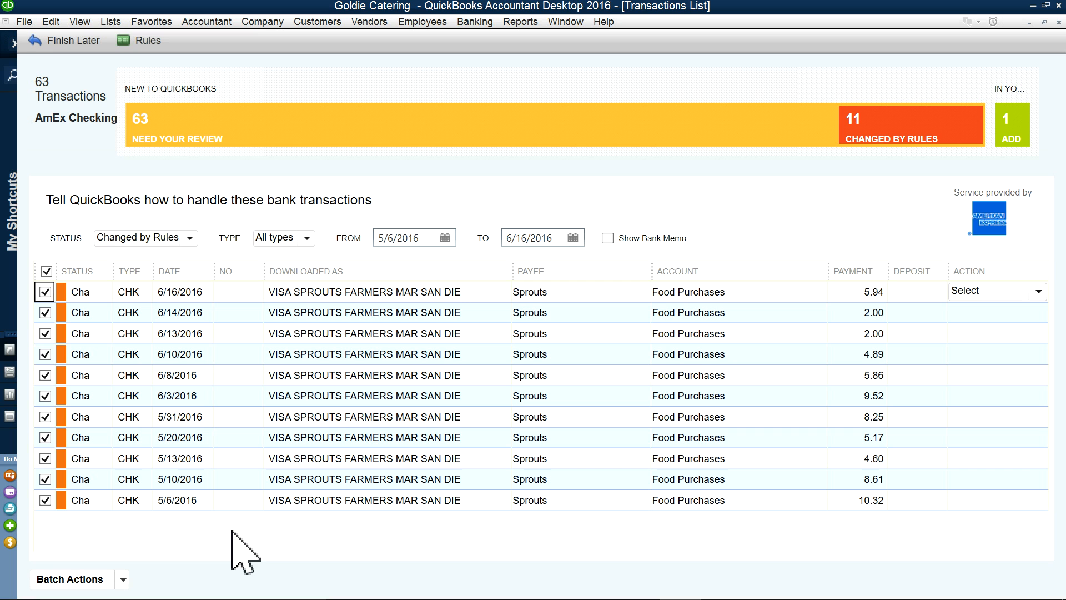
click(123, 579)
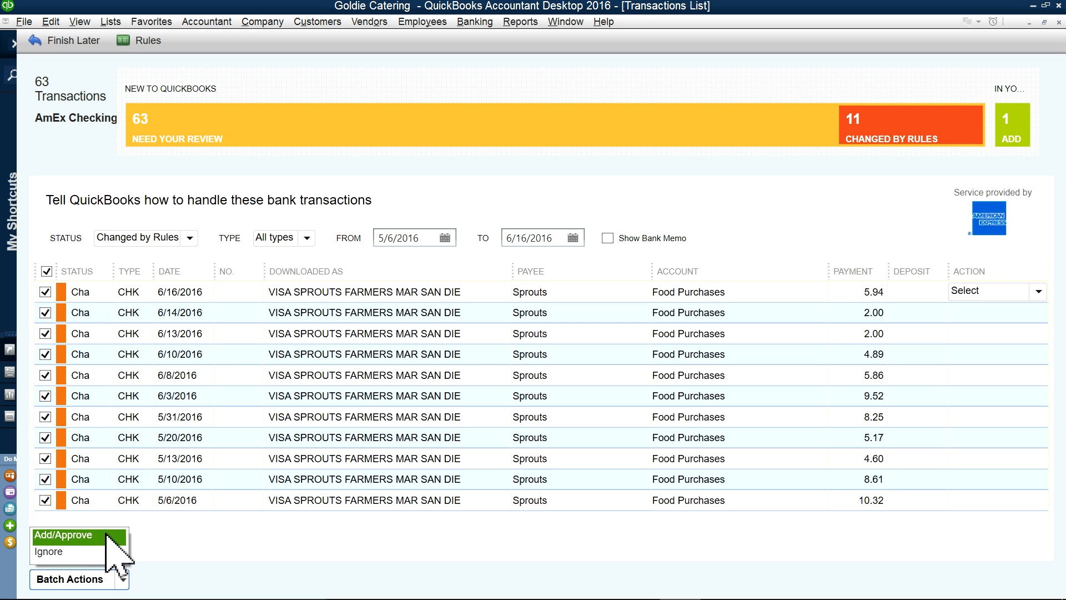
click(83, 536)
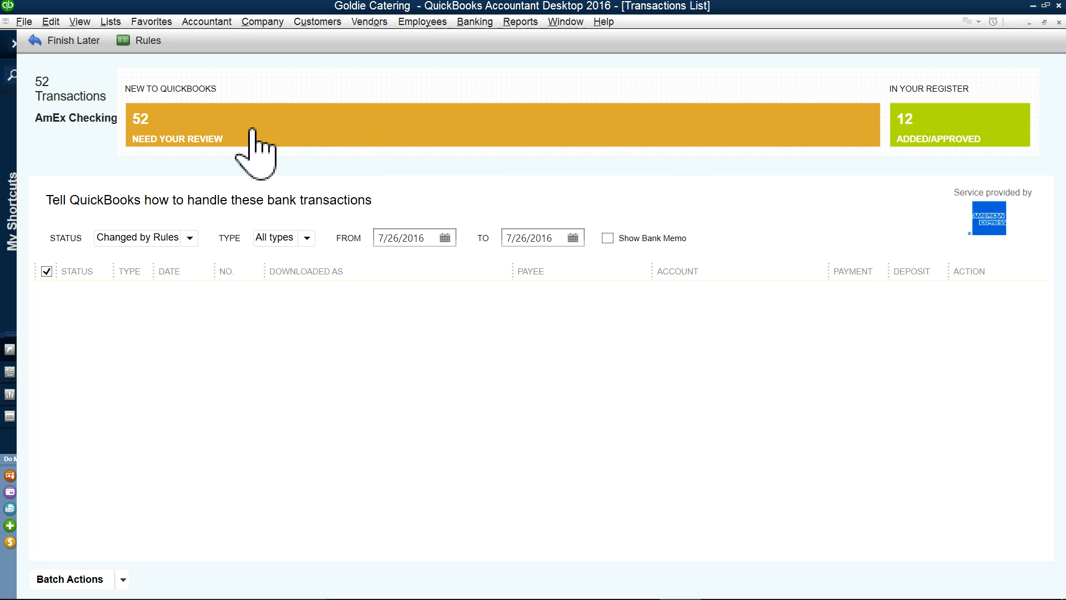
Step: Show the transactions needing review and make new vendor Vons the payee of the Vons charge
click(209, 121)
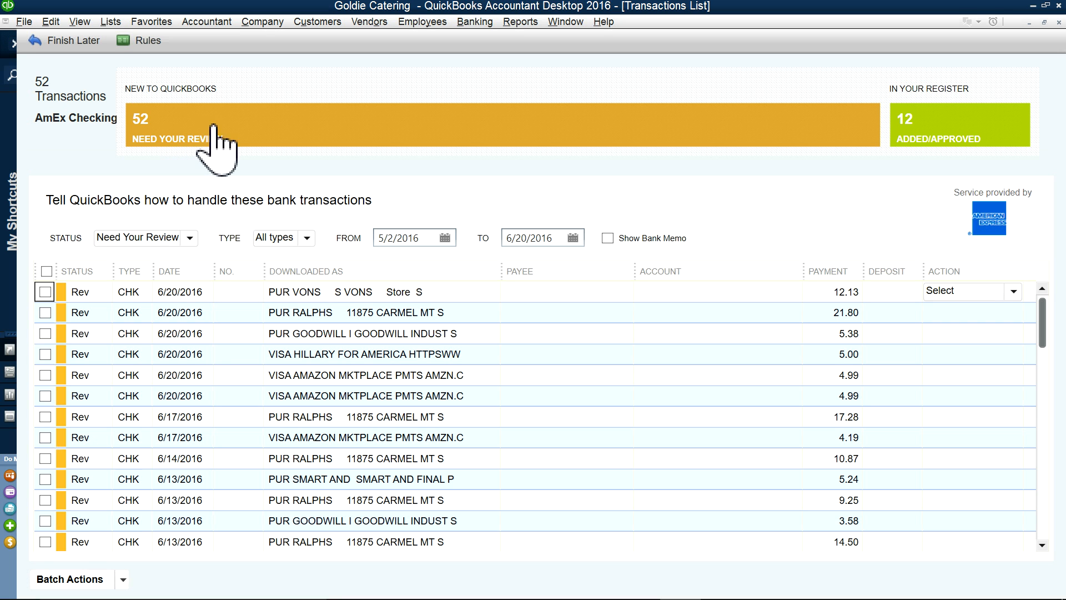
click(554, 290)
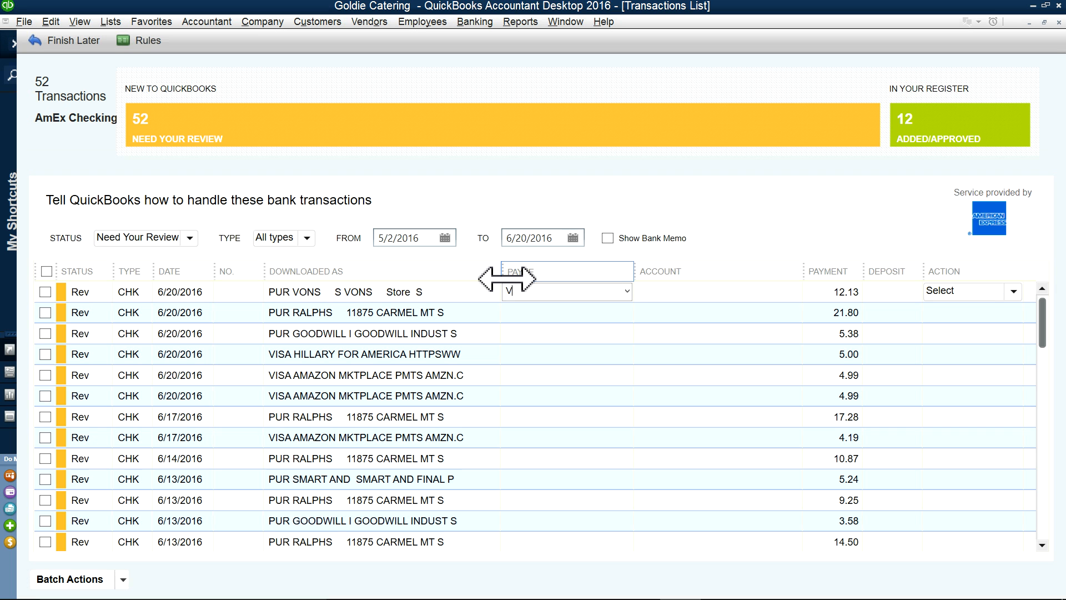
key(Tab)
click(447, 285)
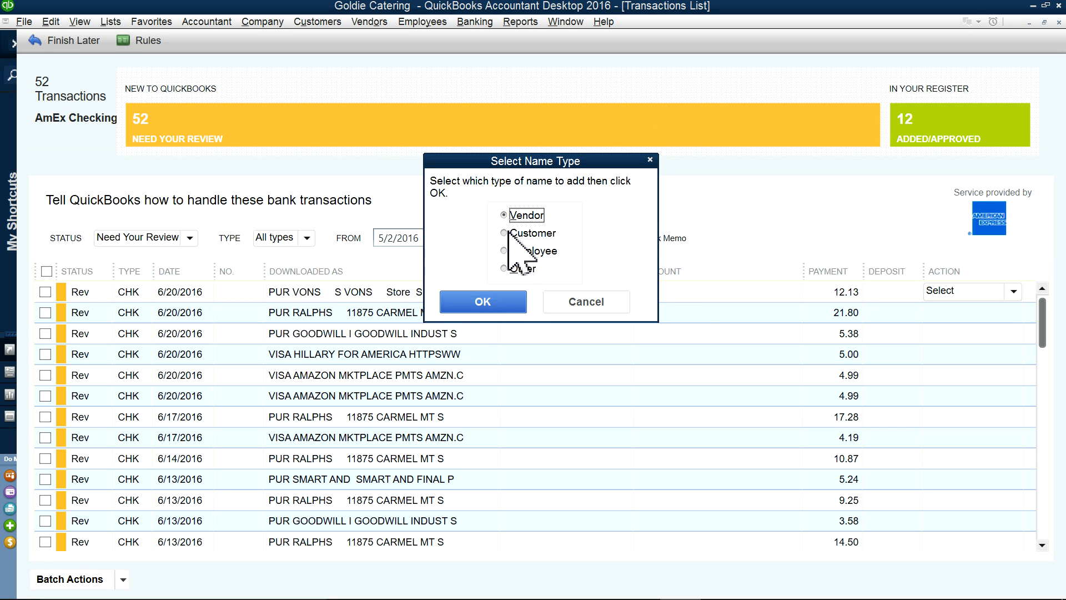
click(515, 307)
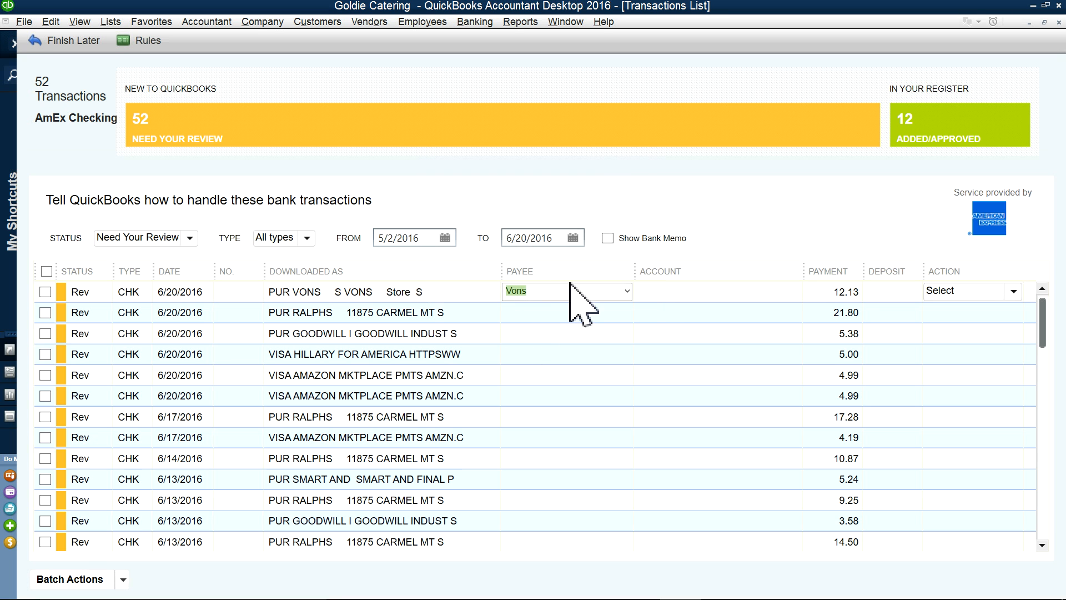
click(626, 291)
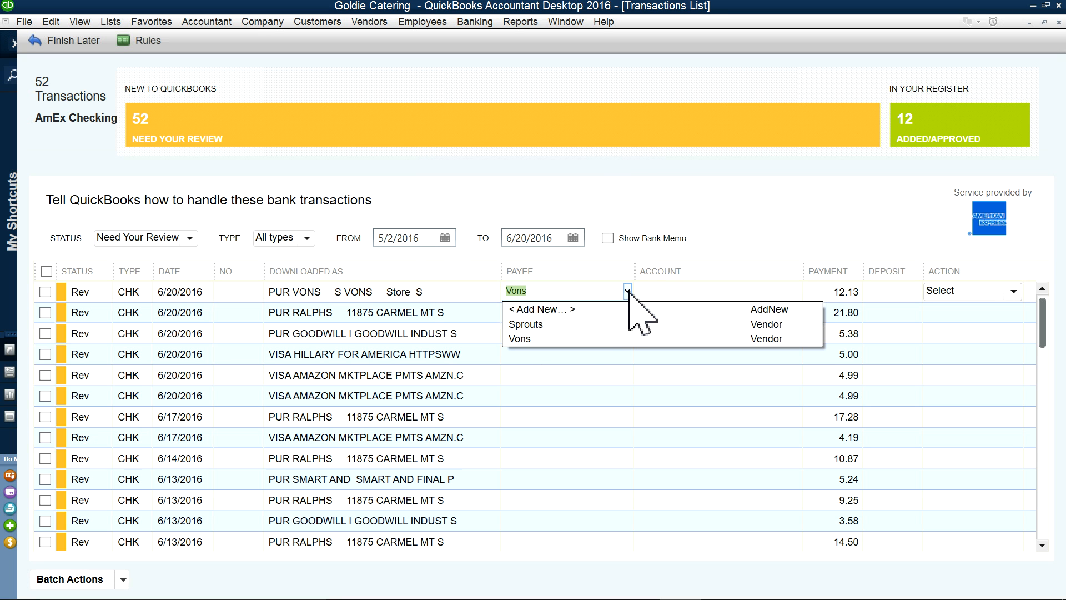
click(564, 339)
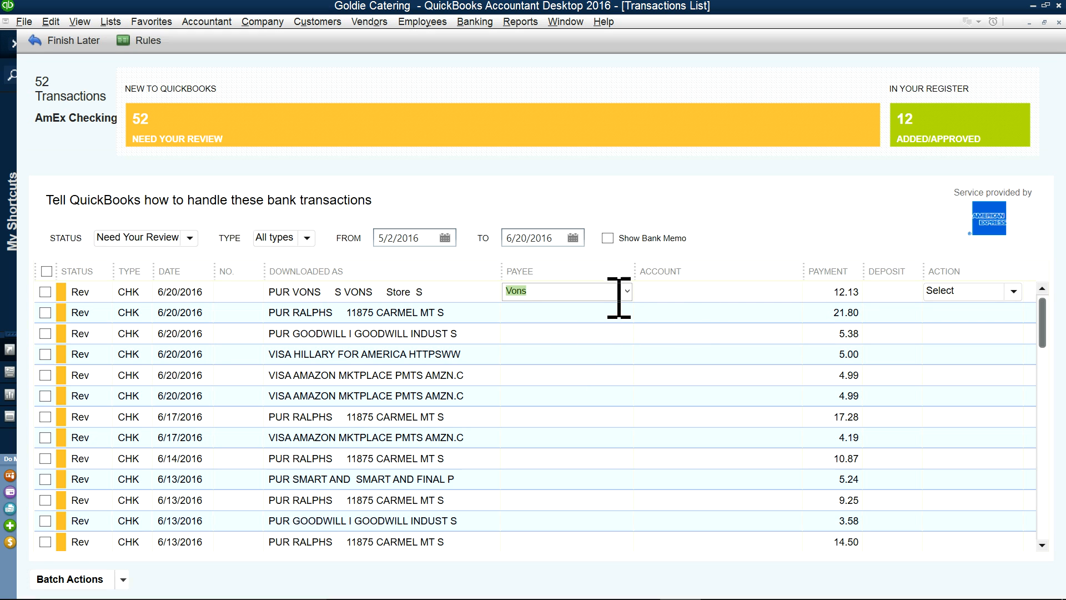
Step: Categorize the 12.13 Vons charge as Food Purchases
click(690, 292)
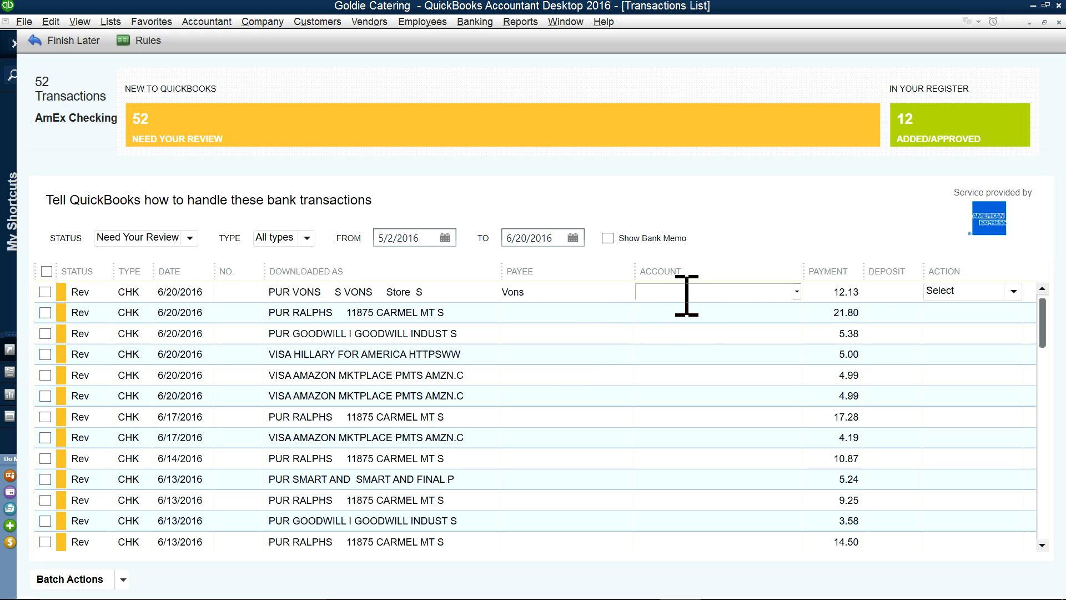
text(Food Inventory)
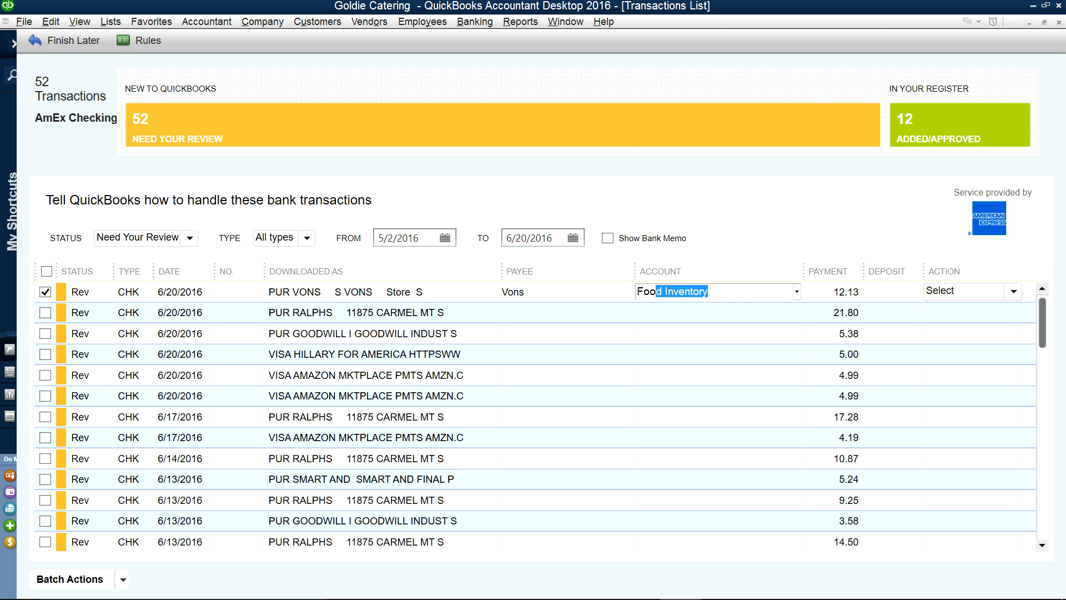
click(796, 291)
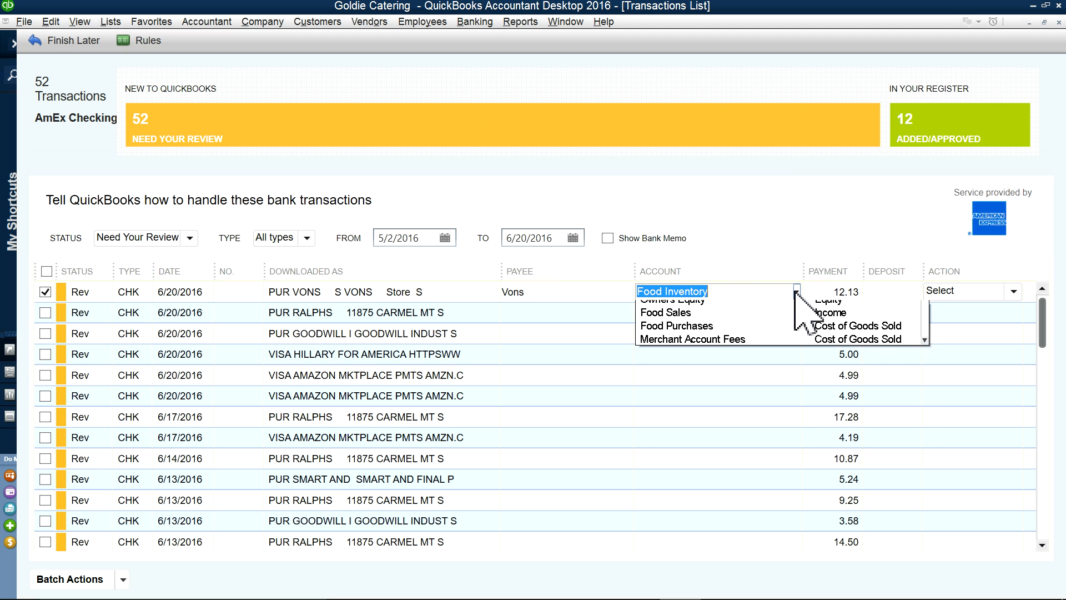
scroll(751, 366, down, 2)
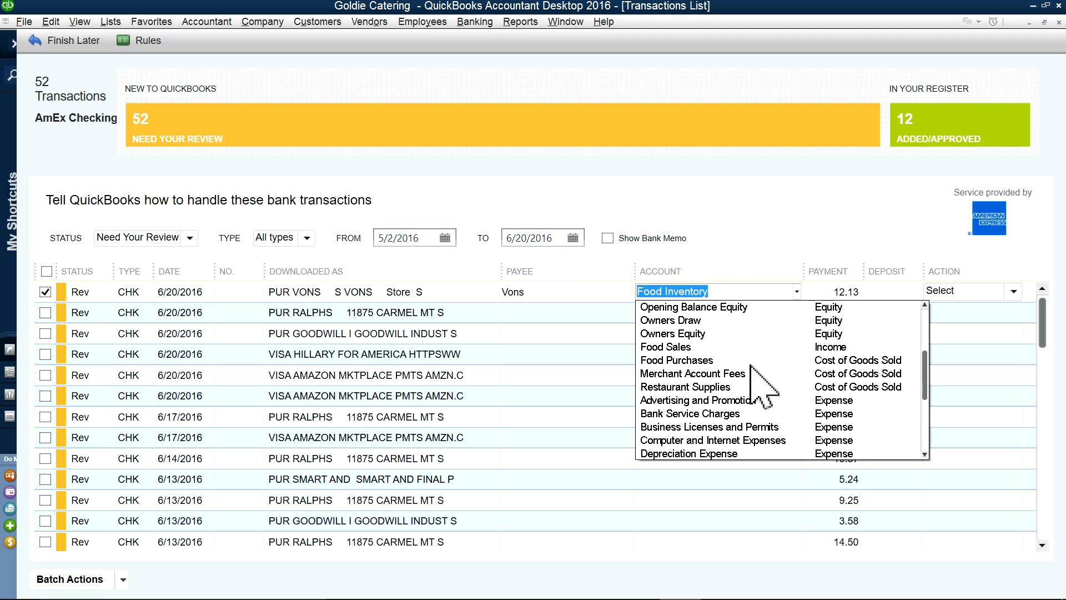
click(668, 347)
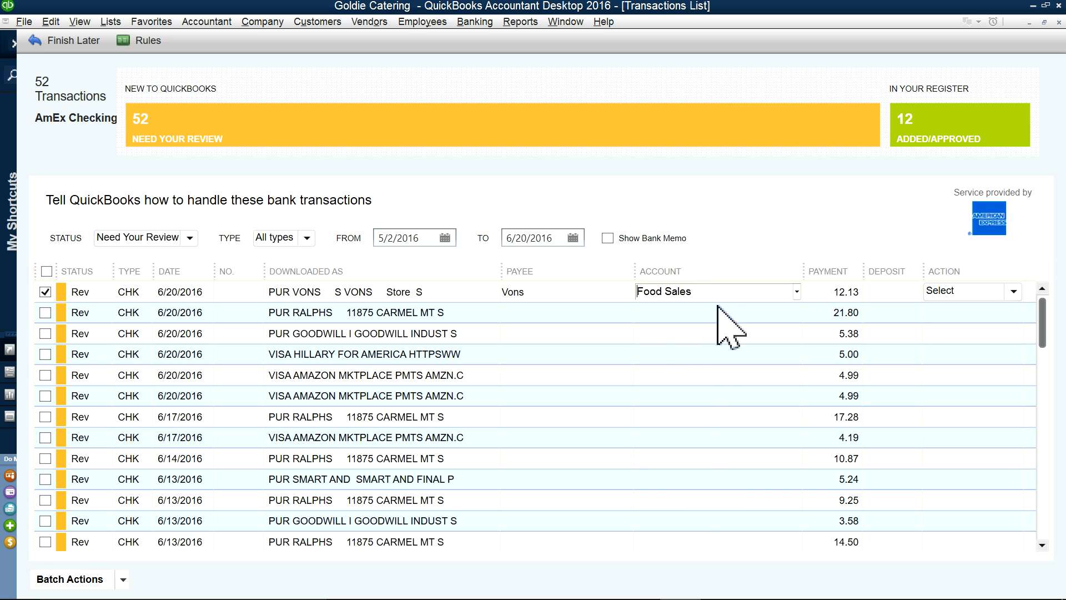
click(796, 292)
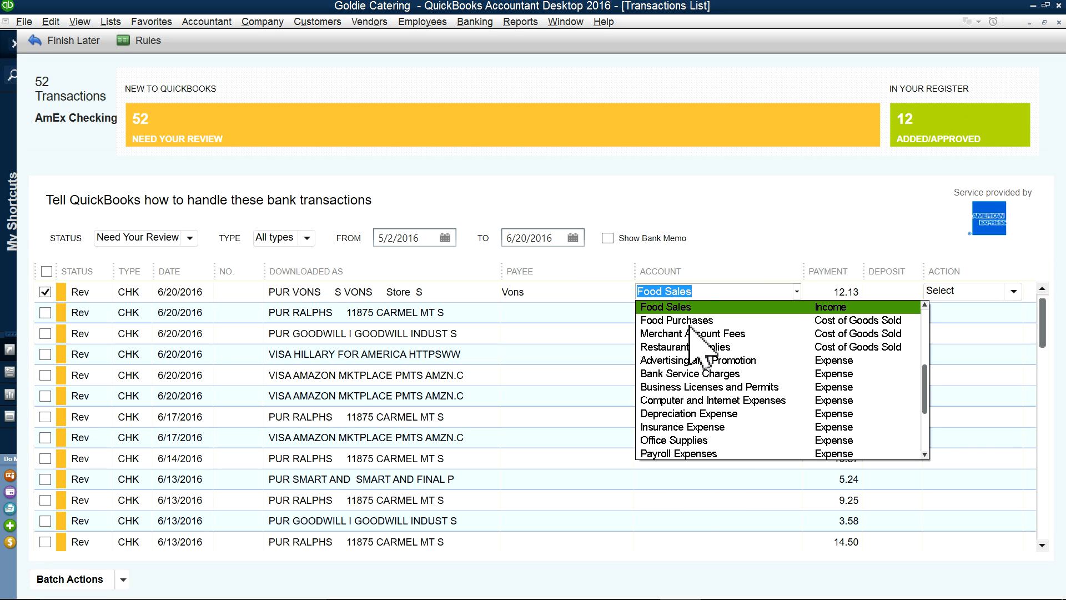
click(689, 315)
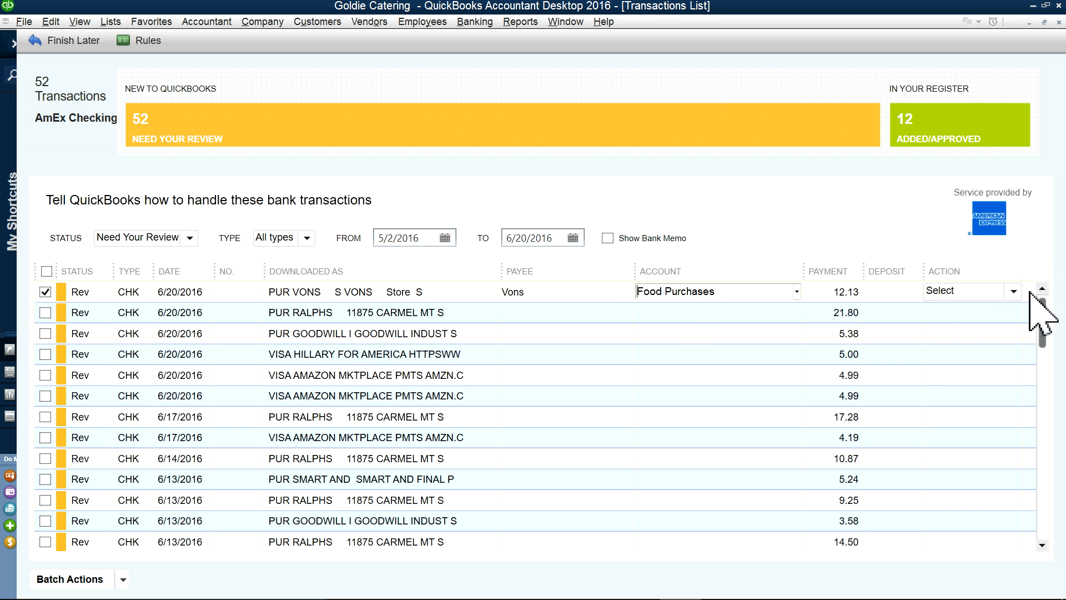
Step: Quick Add the Vons charge and accept the matching Vons rule
click(1013, 292)
click(948, 325)
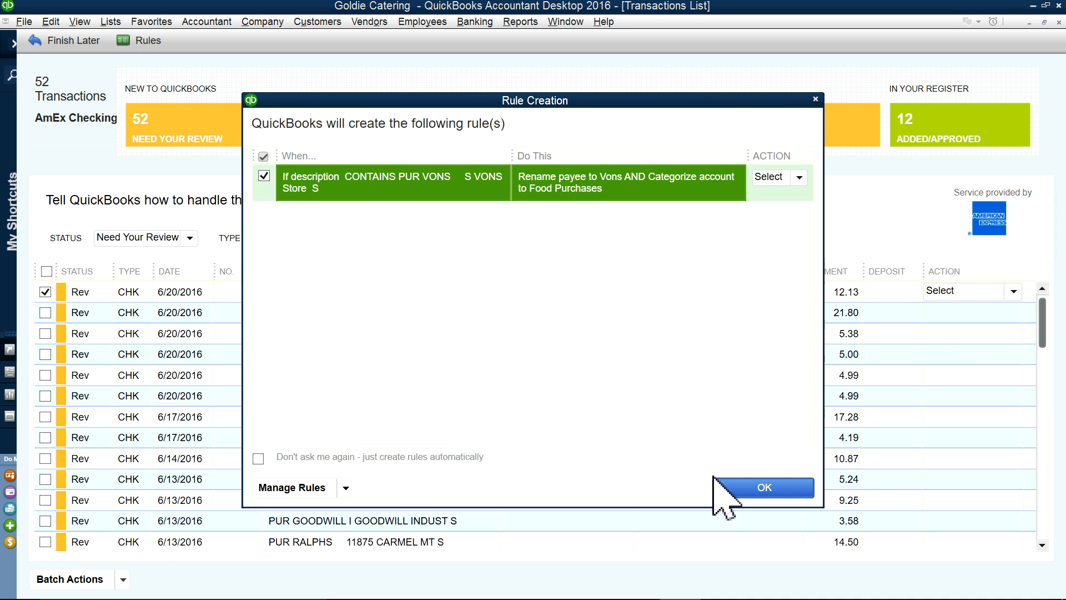
click(761, 488)
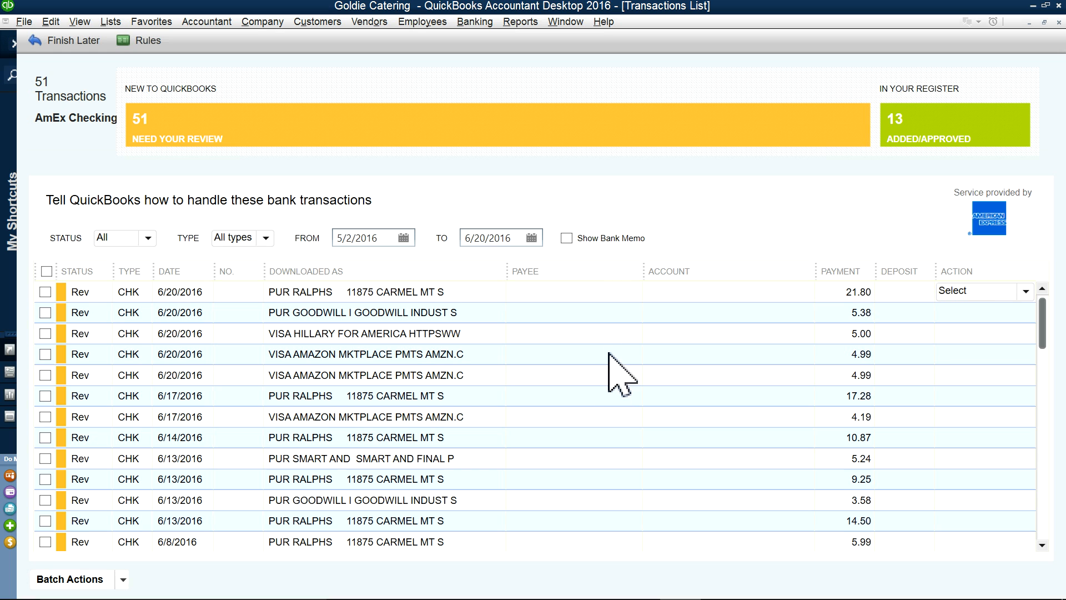
Step: Make new vendor Ralph the payee and categorize the Ralphs charge as Food Purchases
click(542, 298)
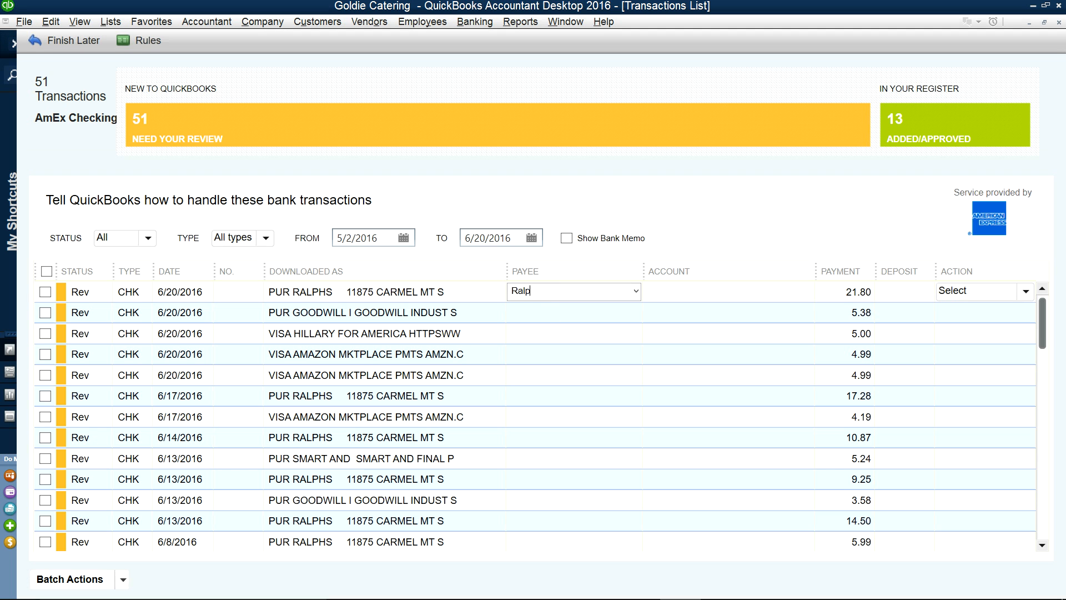
key(Tab)
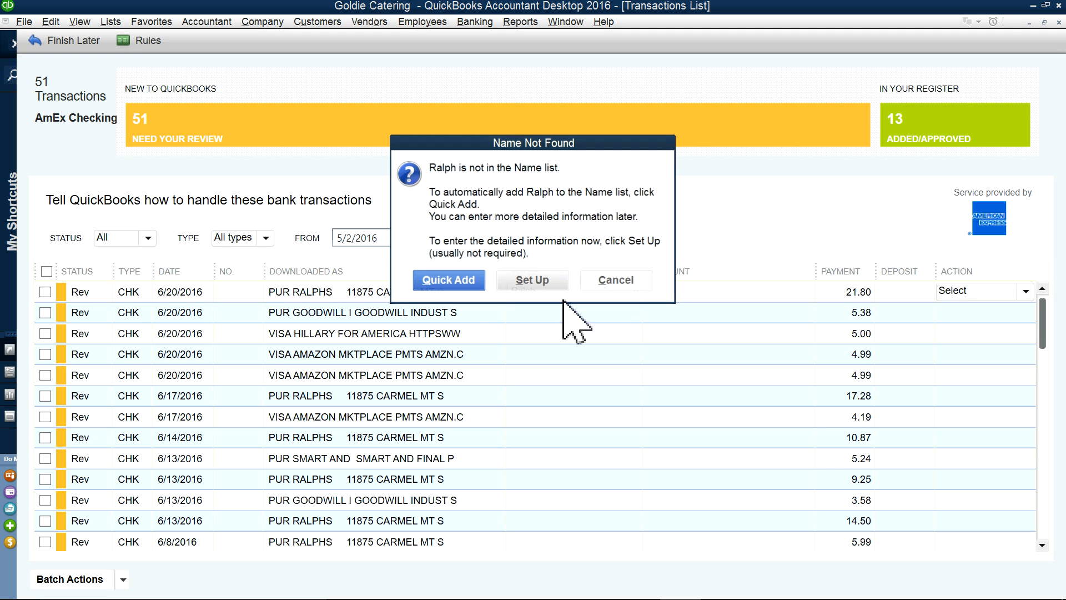
click(453, 281)
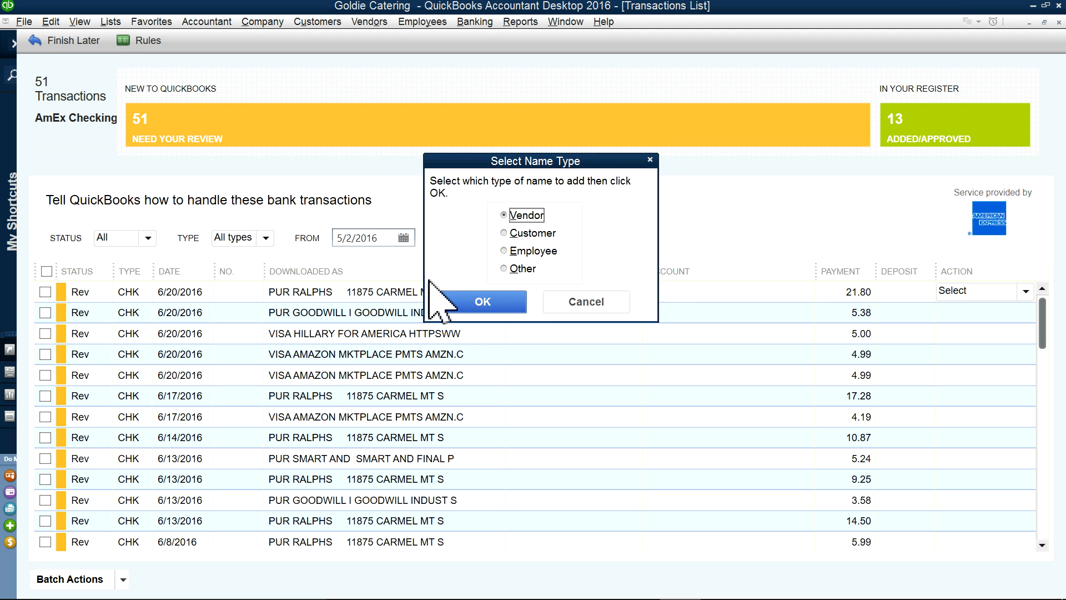
click(482, 299)
click(673, 294)
text(F)
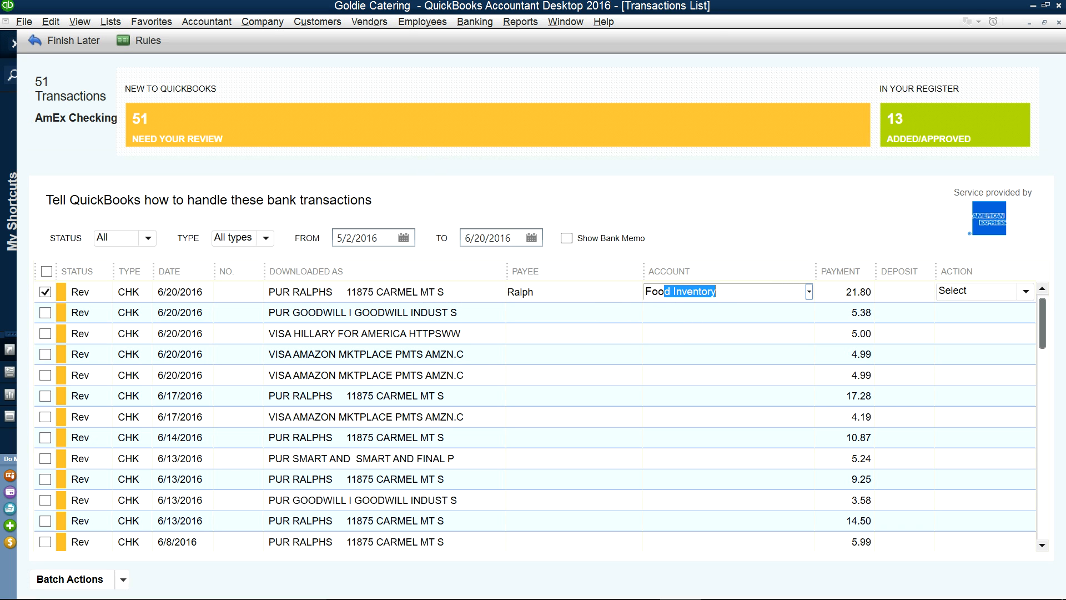
text(oo)
click(809, 292)
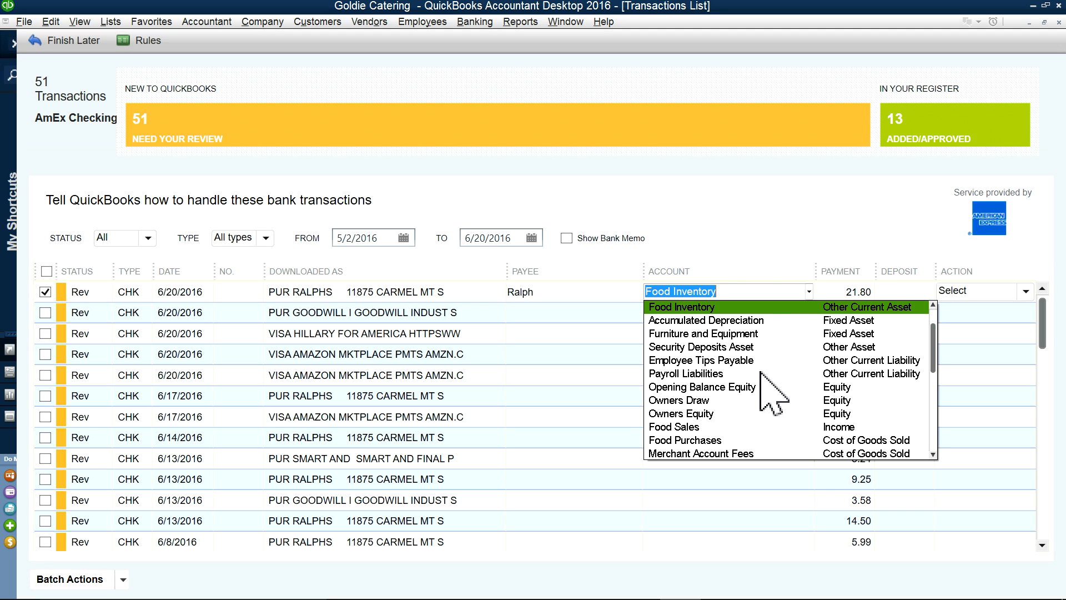
click(704, 439)
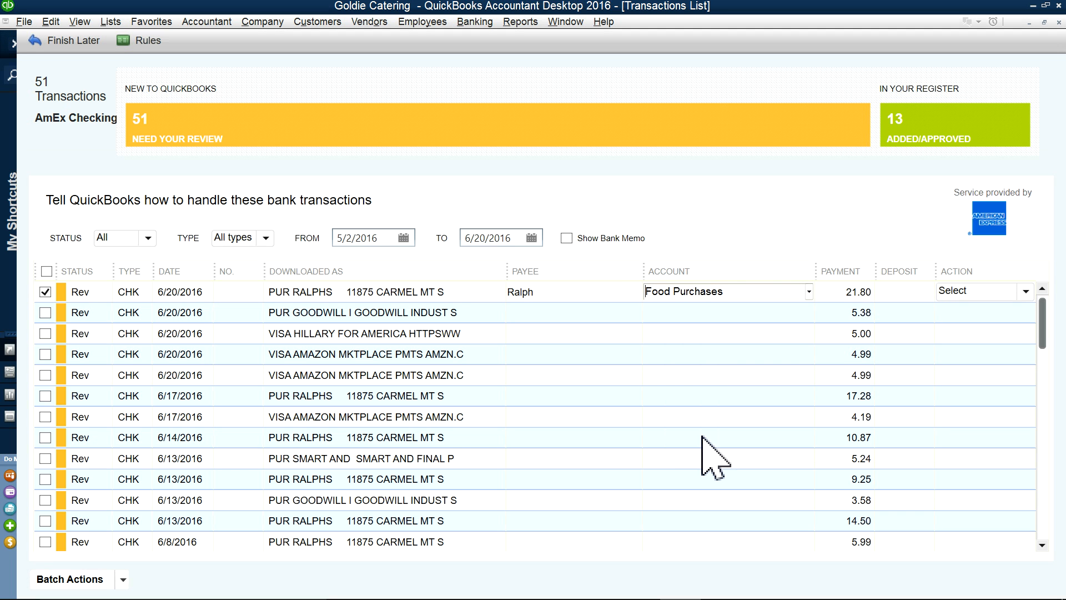
Step: Quick Add the Ralphs charge, accept the Ralph rule, and start entering Goodwill as the next payee
click(1025, 291)
click(963, 323)
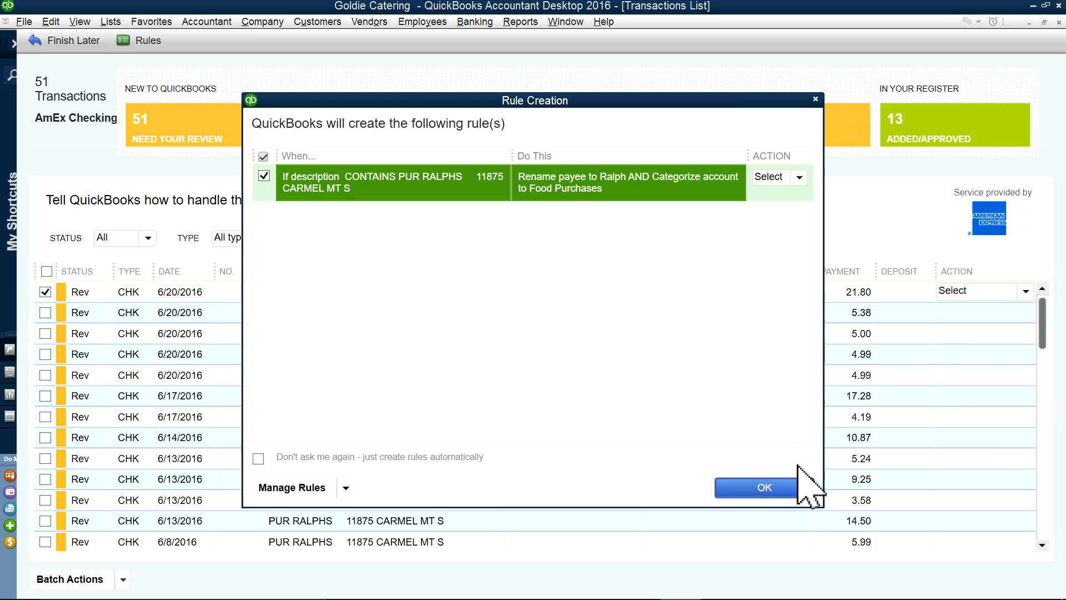
click(774, 488)
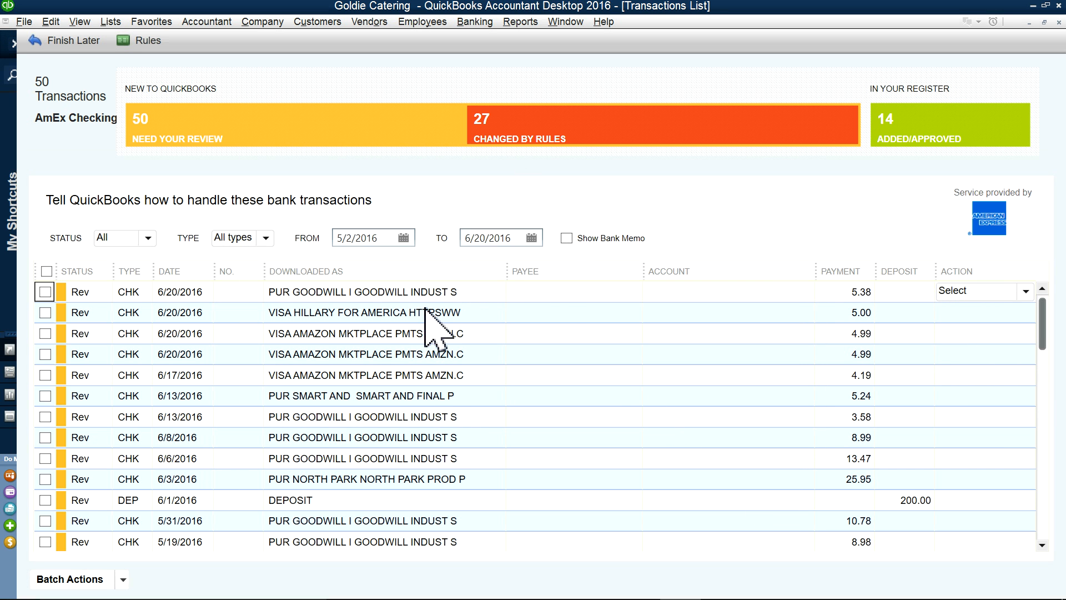
click(523, 297)
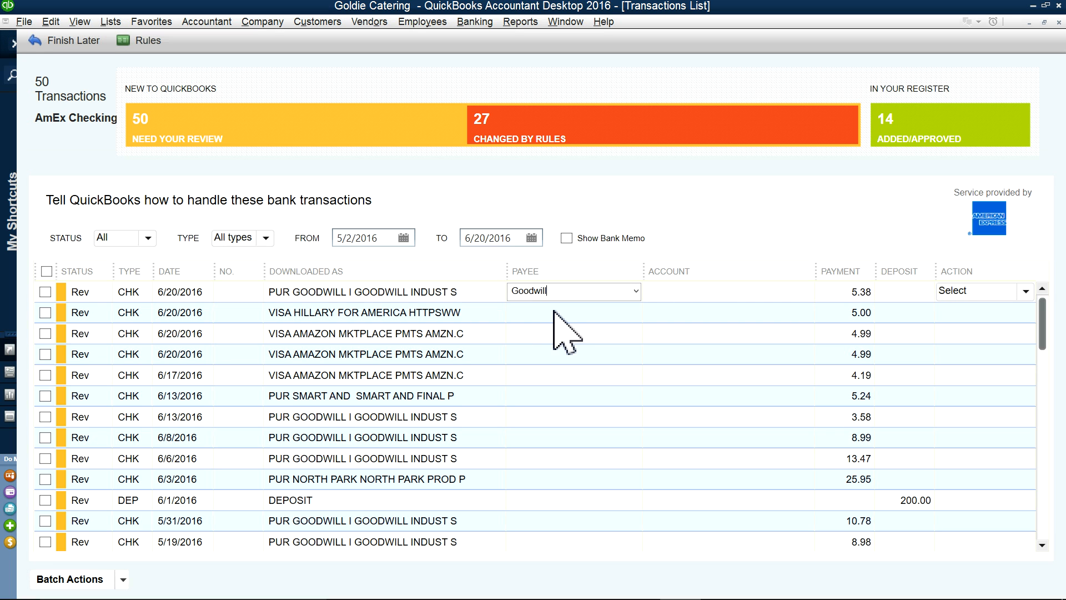
Step: Add Goodwill as a new payee and categorize the 6/20/2016 charge as Restaurant Supplies
key(Tab)
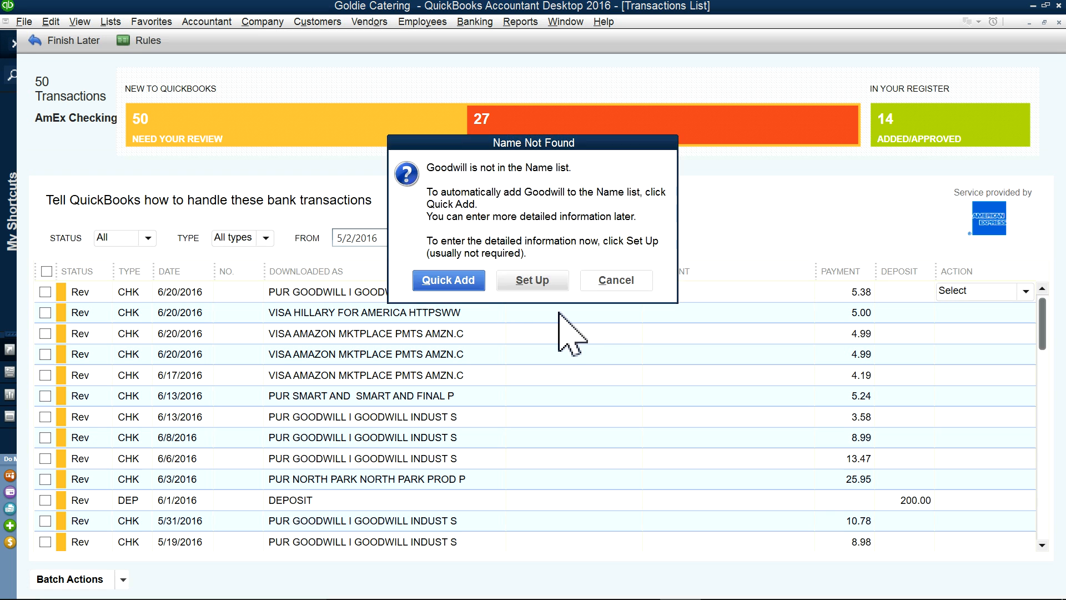
click(474, 284)
click(497, 300)
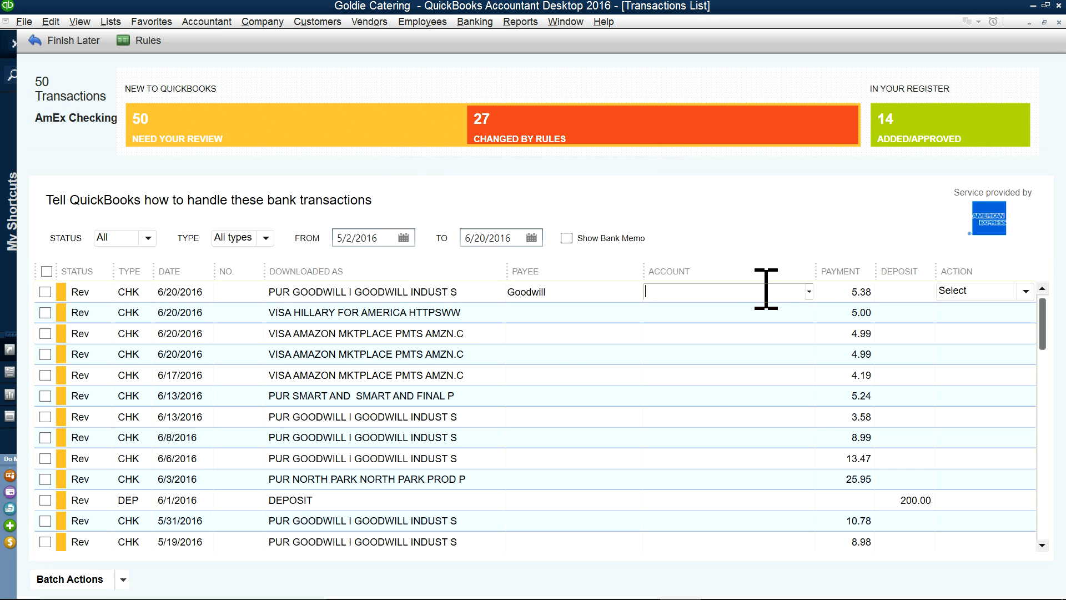
click(809, 291)
scroll(799, 413, down, 3)
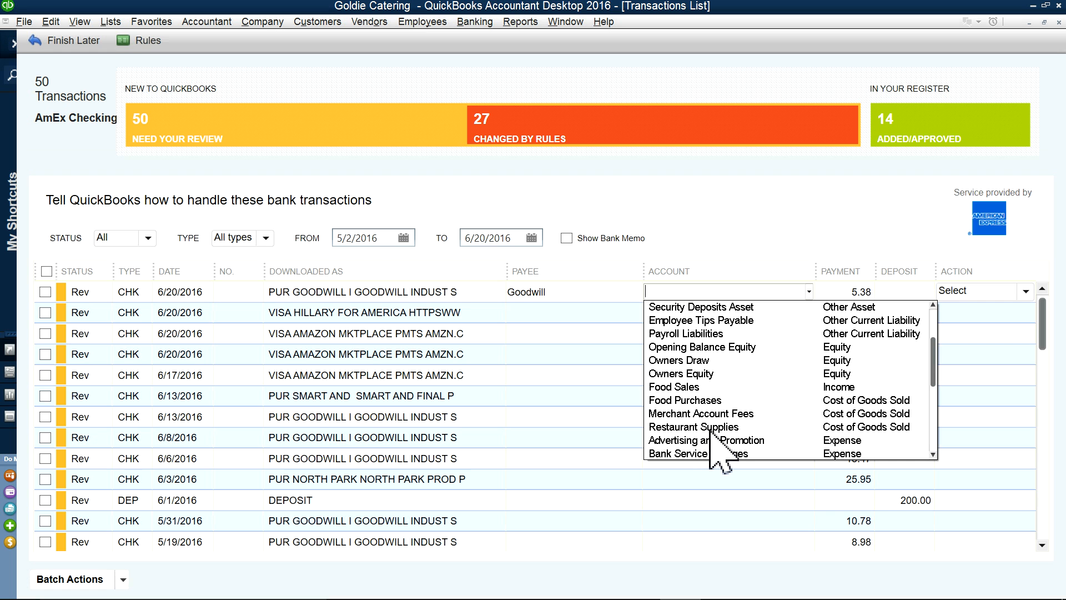
click(705, 429)
Step: Quick Add the Goodwill charge and accept the rule for future Goodwill charges
click(966, 291)
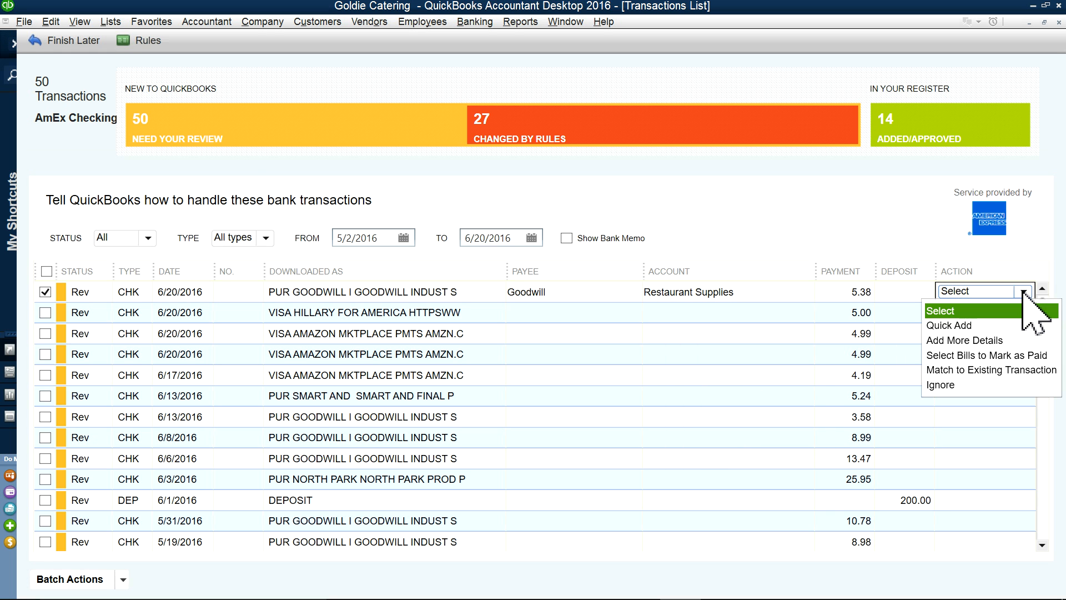
click(954, 328)
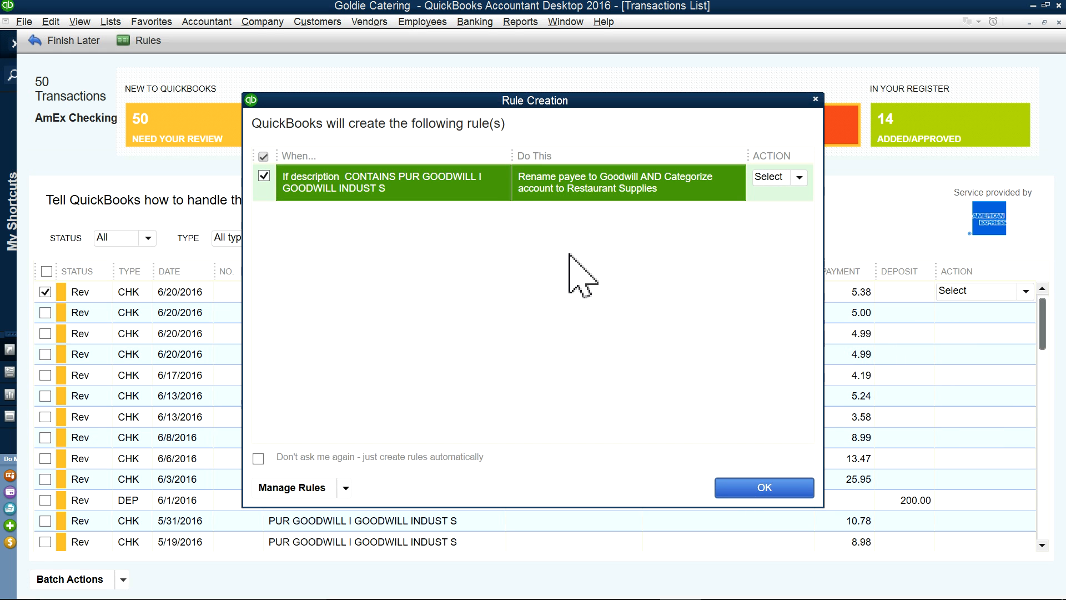
click(758, 491)
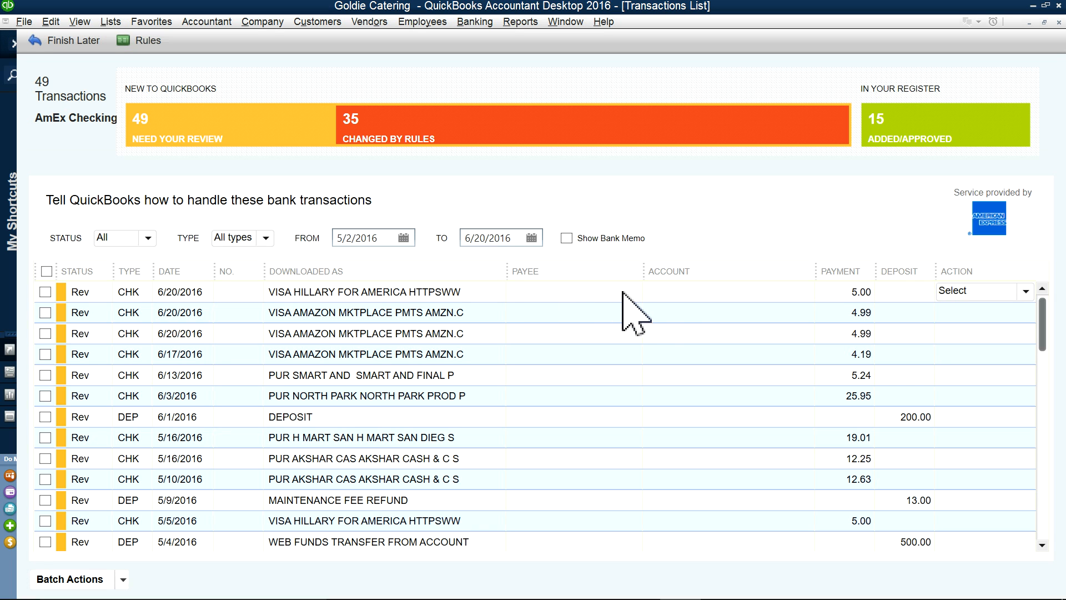
Step: Add the 6/20/2016 HILLARY FOR AMERICA 5.00 charge to the register under Owners Draw
click(673, 293)
click(808, 291)
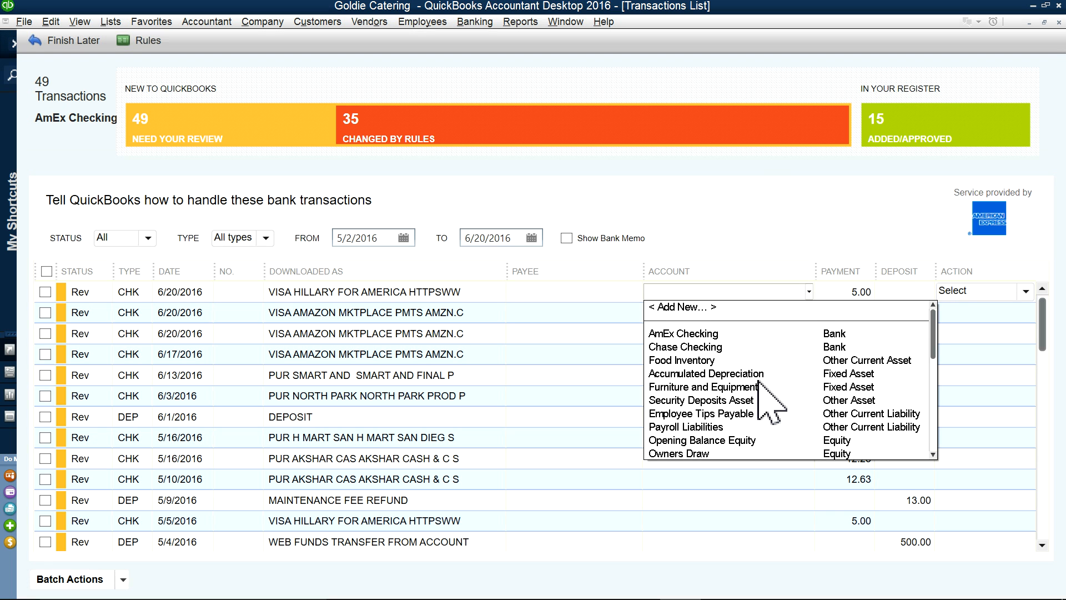
scroll(758, 375, down, 3)
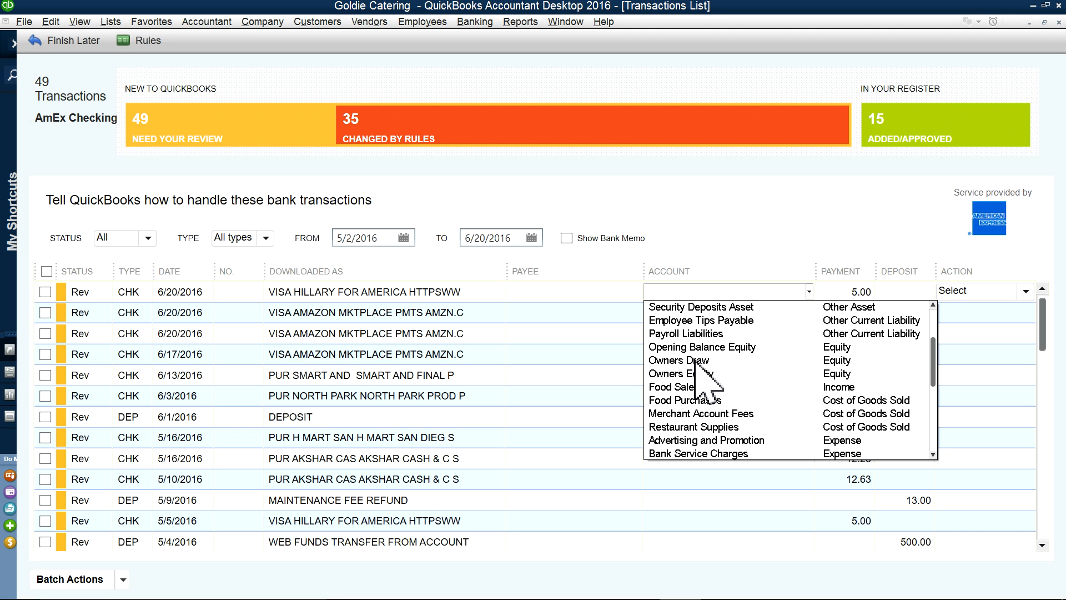
key(Escape)
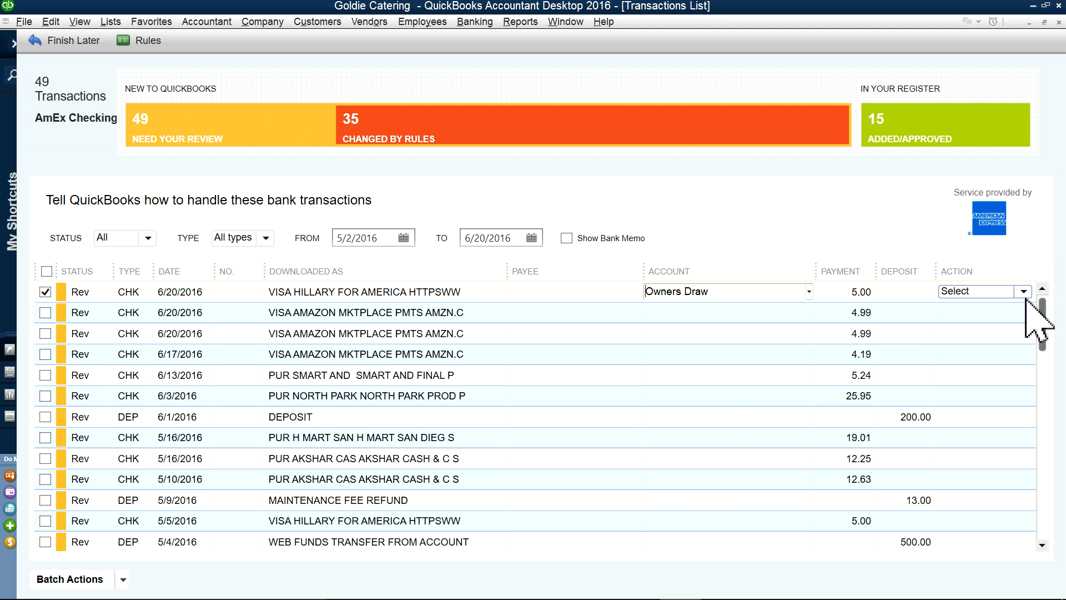
click(952, 293)
click(954, 325)
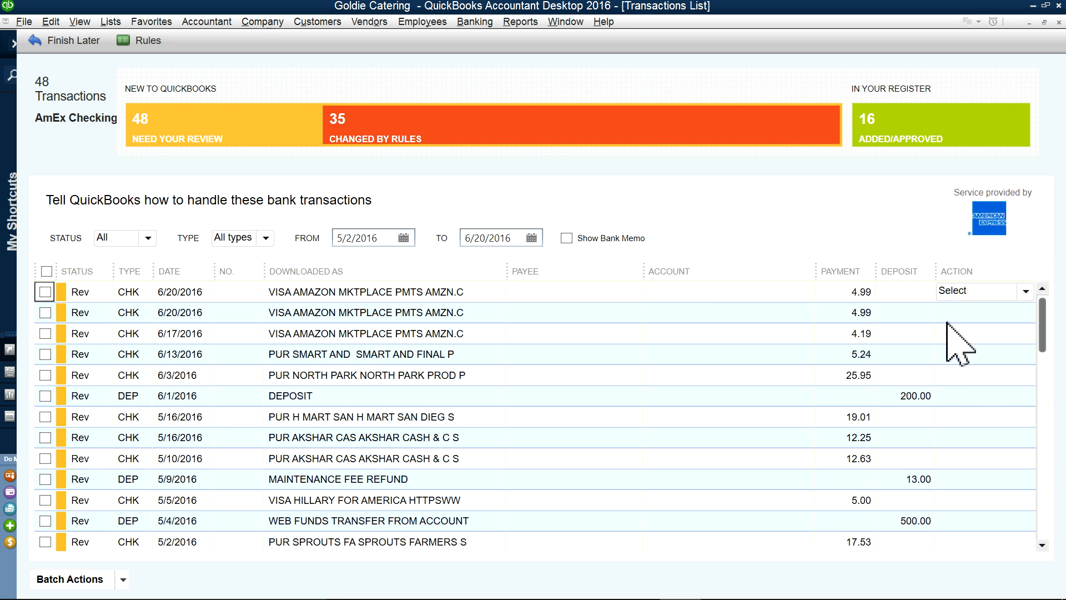
Step: Make new vendor Amazon the payee and categorize the Amazon charge as Restaurant Supplies
click(546, 293)
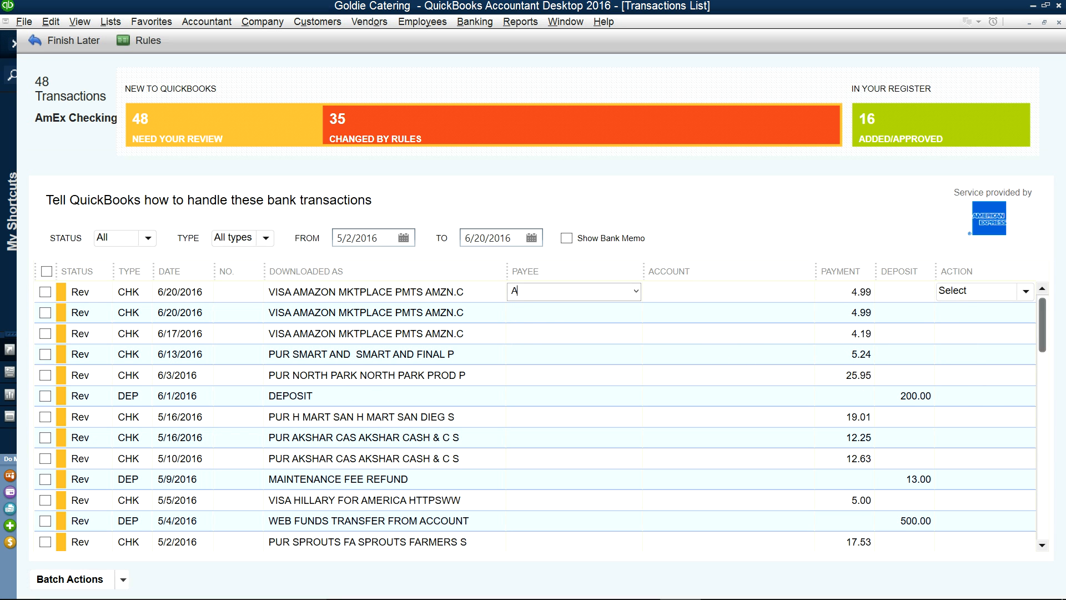
key(Tab)
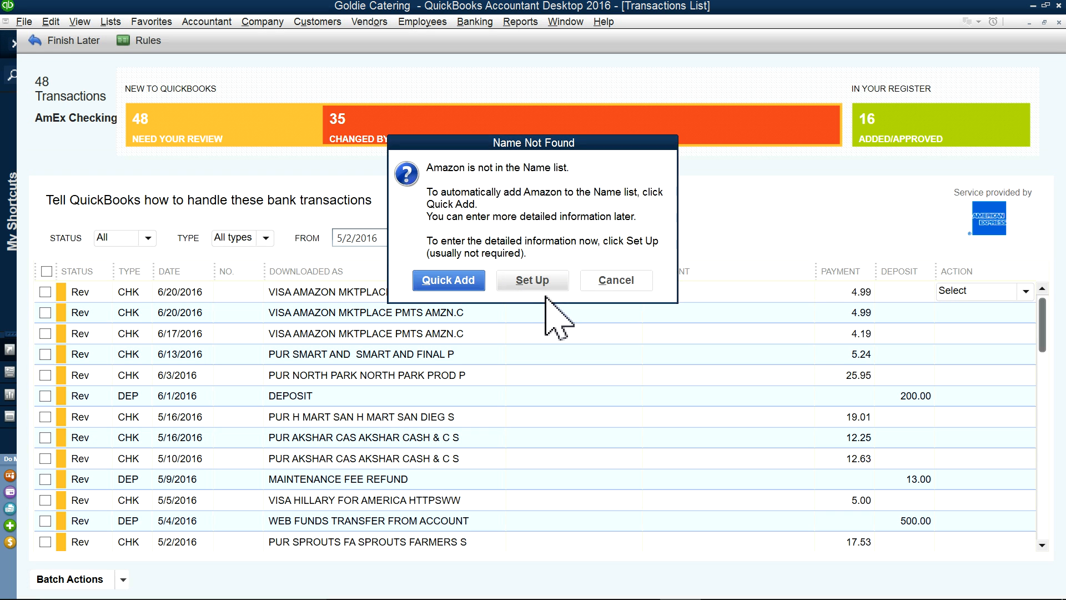
click(480, 221)
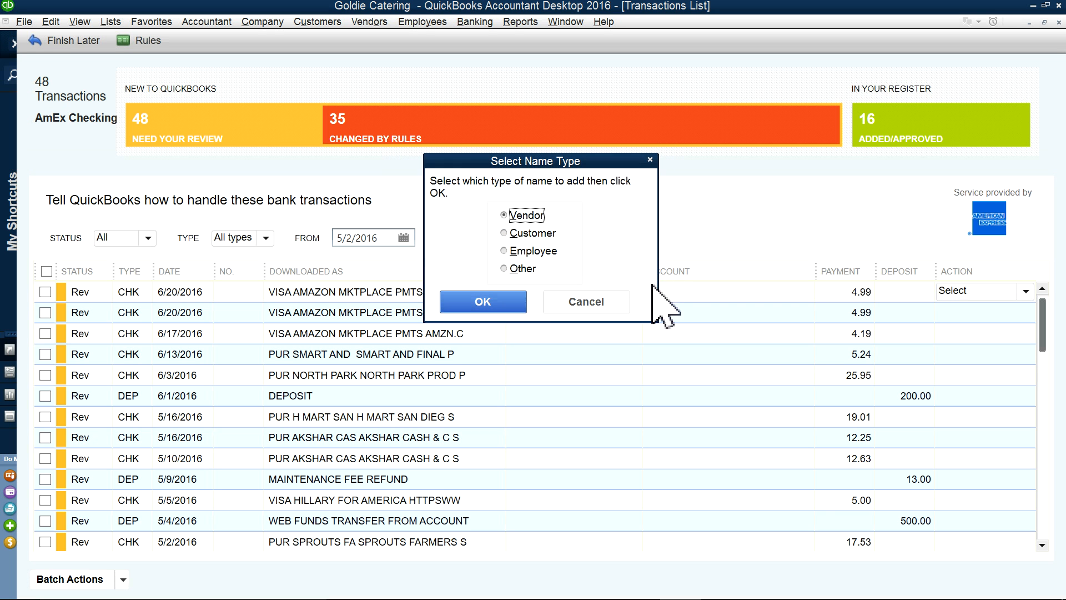
click(506, 297)
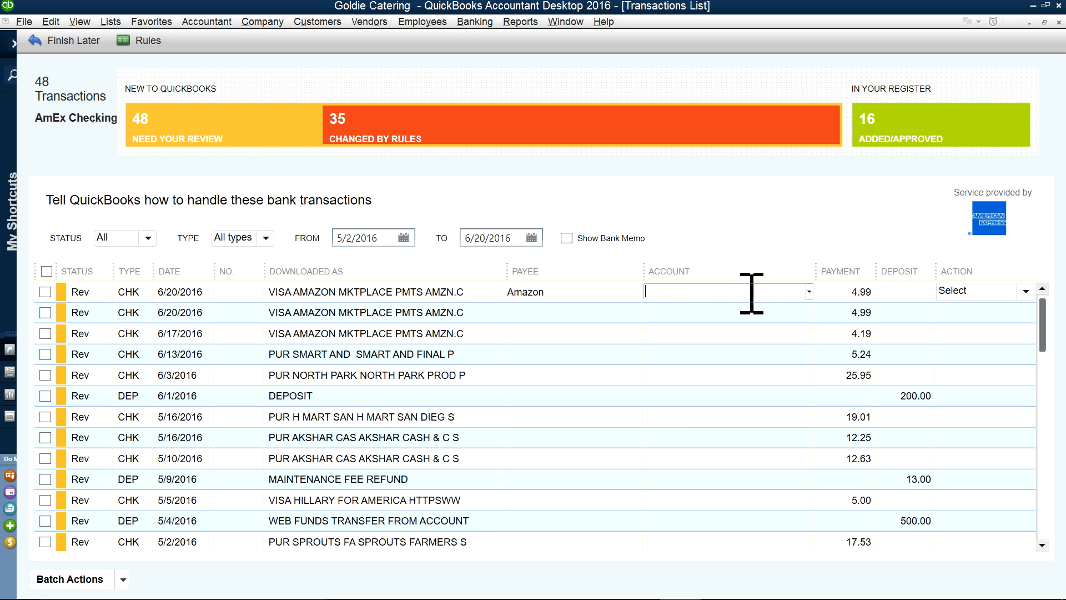
click(807, 290)
scroll(757, 388, down, 3)
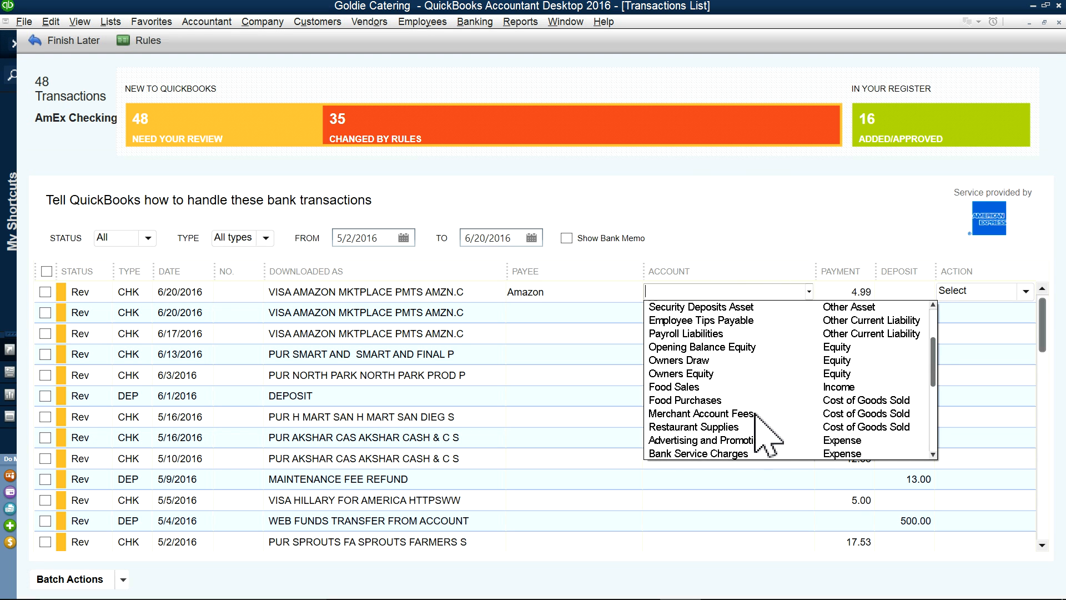
click(684, 425)
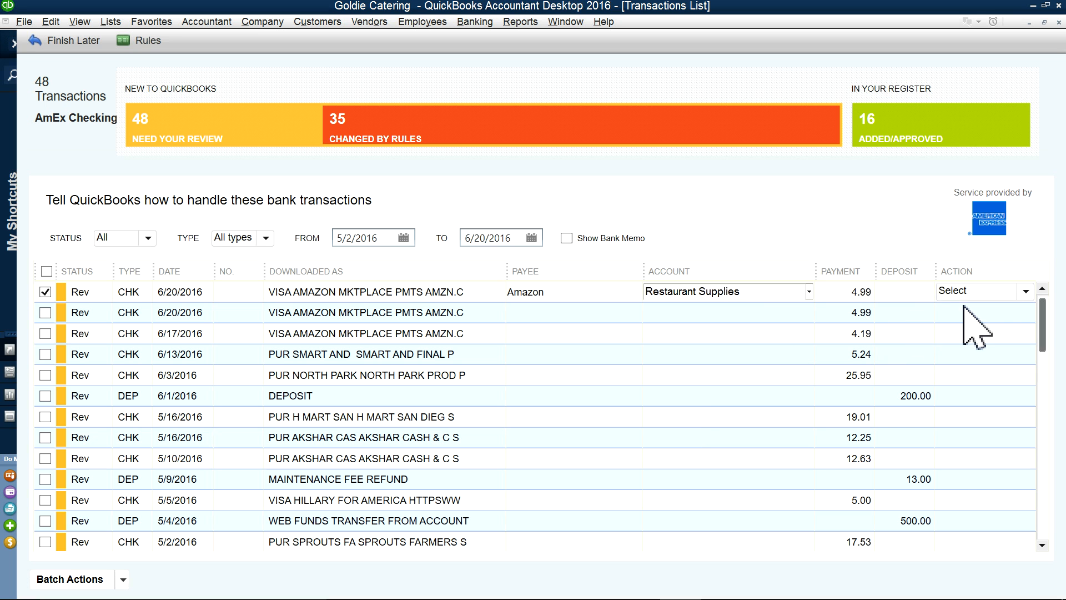
Step: Quick Add the Amazon charge and accept the rule for future Amazon charges
click(1032, 290)
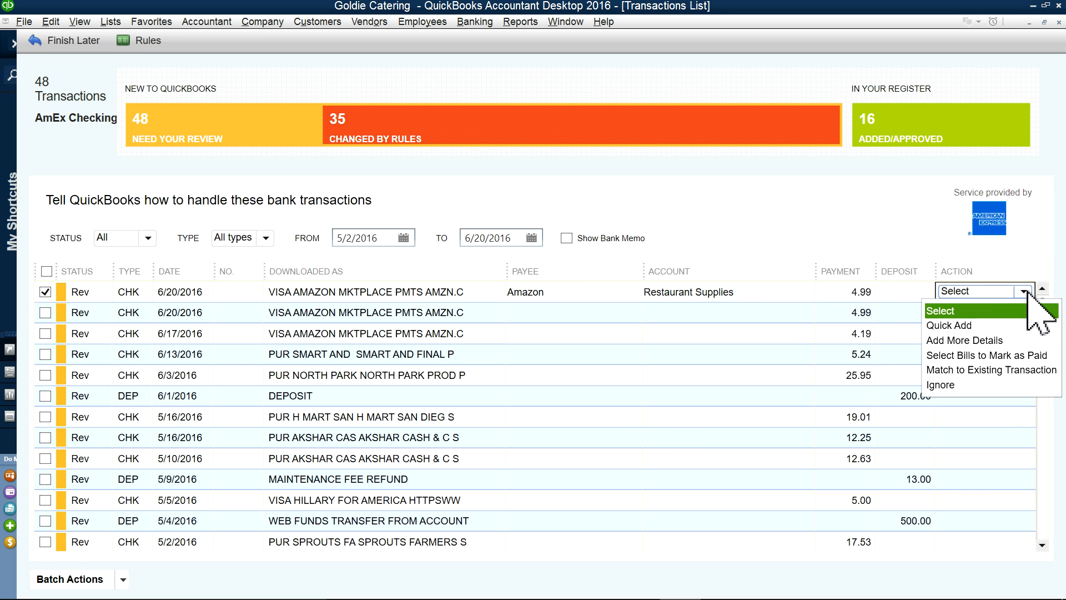
click(972, 328)
click(776, 487)
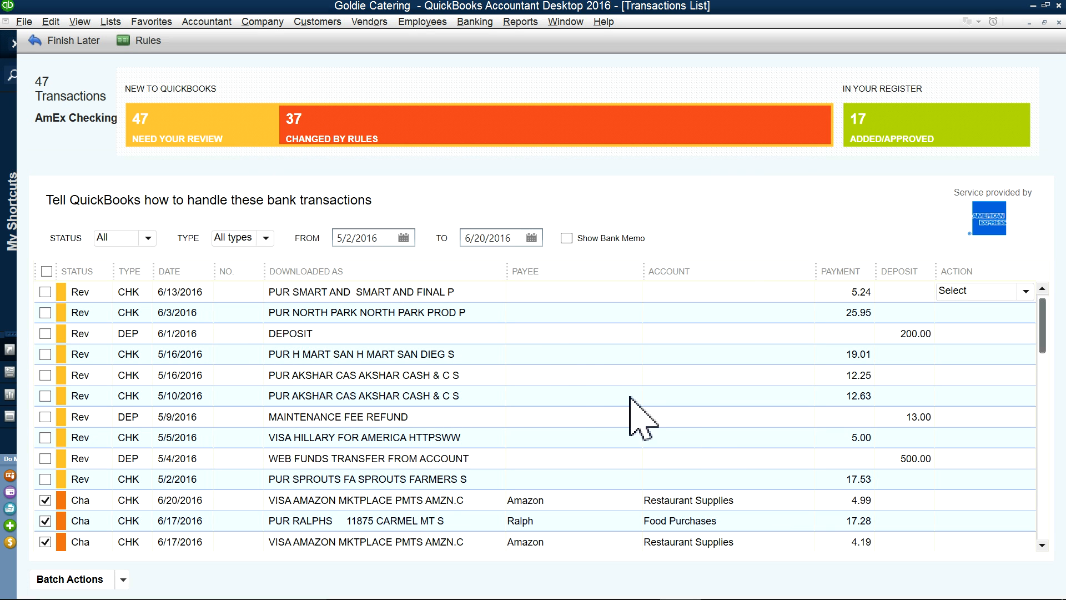
scroll(562, 397, down, 2)
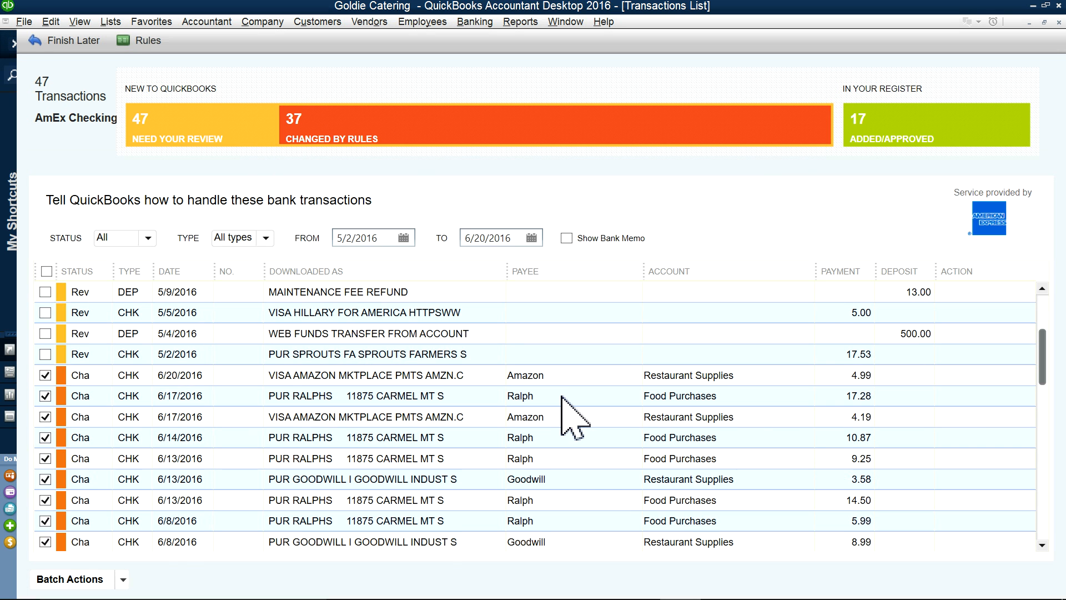
scroll(562, 411, up, 3)
Step: Add/Approve all 37 rule-changed transactions in a batch, then show the 10 still needing review
click(367, 139)
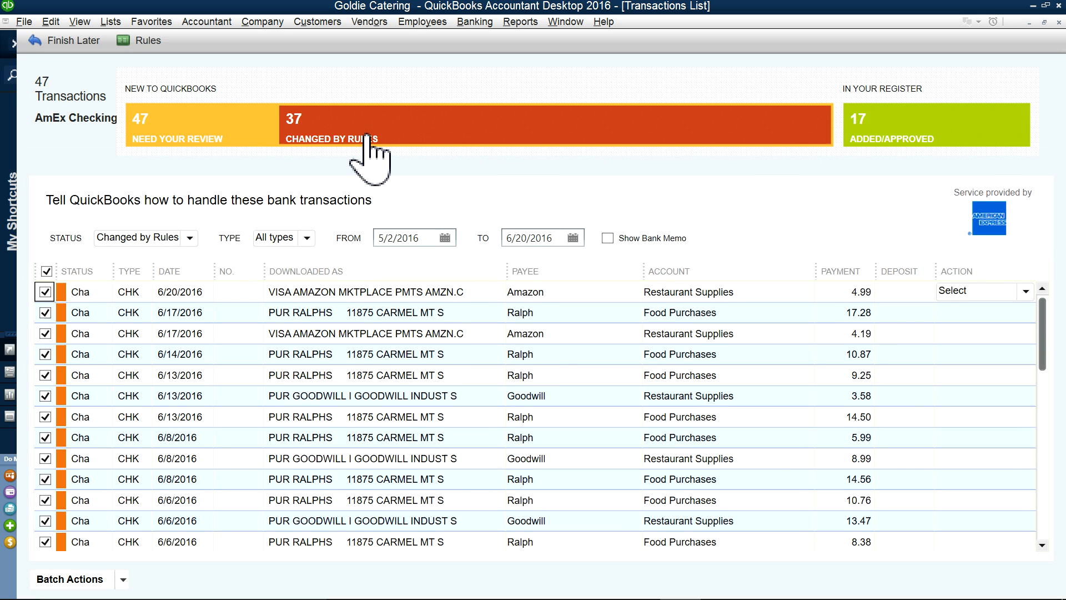
click(123, 580)
click(55, 537)
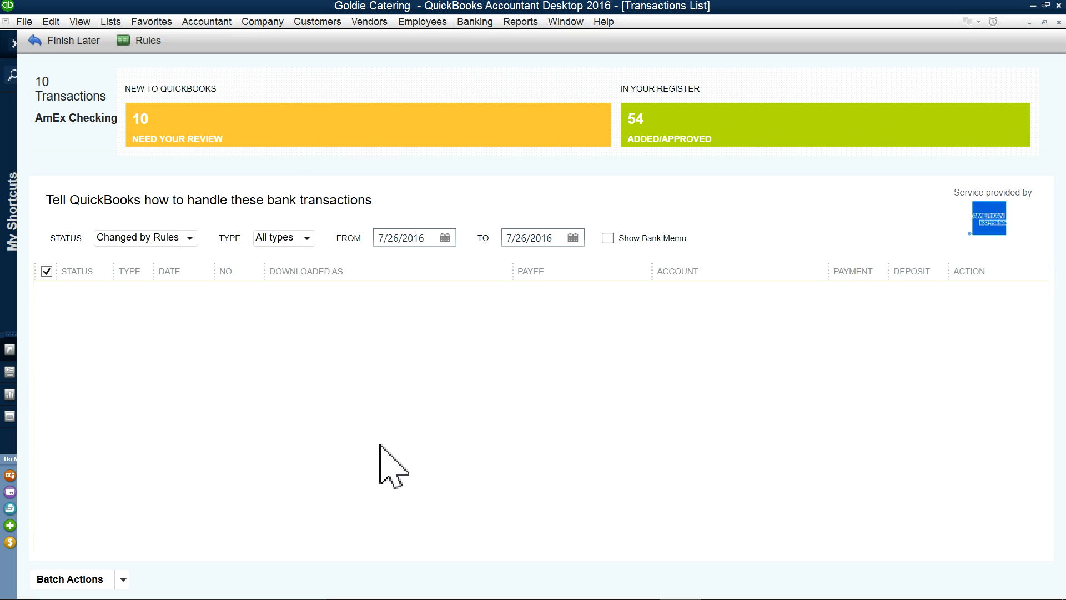
click(193, 116)
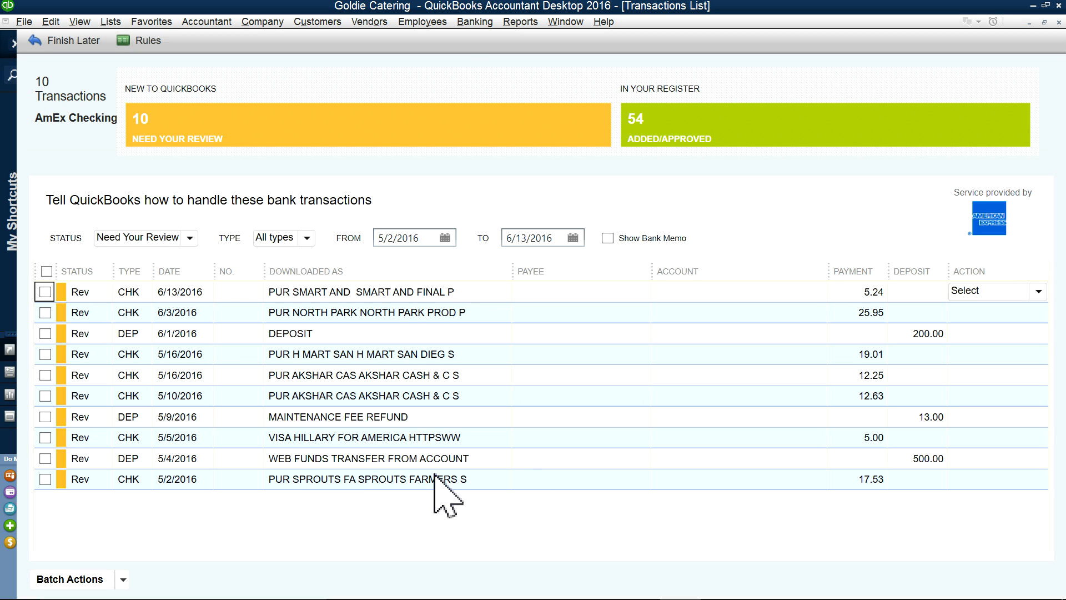
Step: Add the 5/2/2016 Sprouts 17.53 charge with payee Sprouts under Food Purchases and accept its rule
click(560, 476)
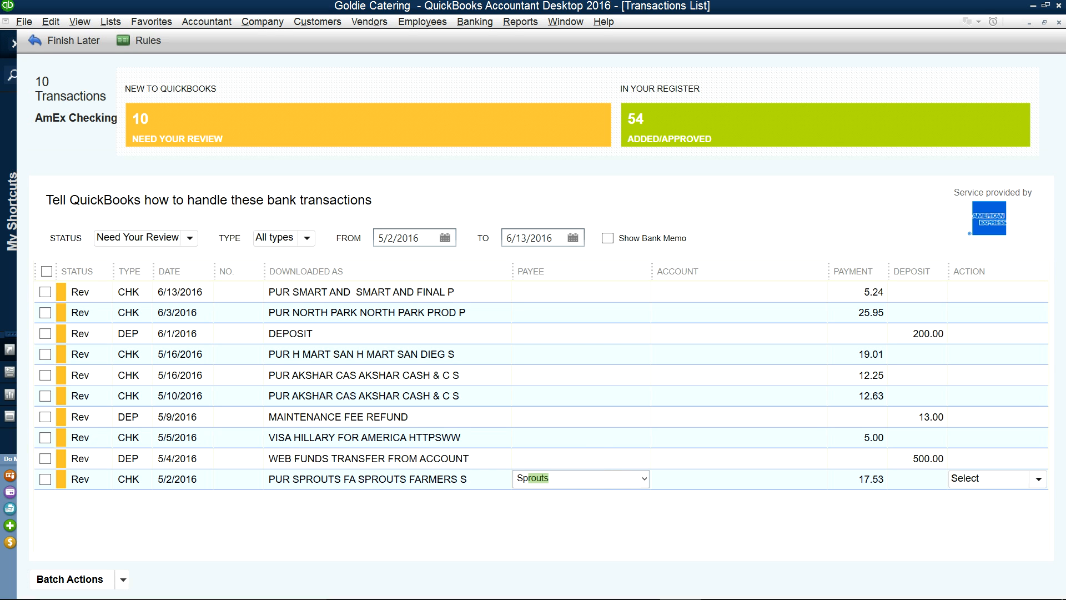
text(Sp)
key(Tab)
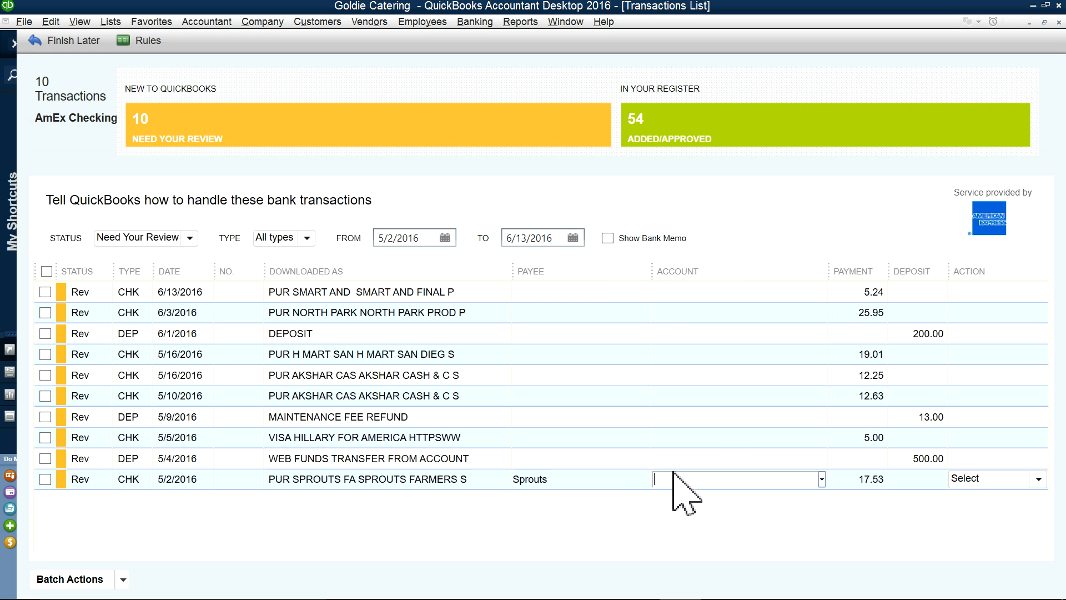
text(Food Purchases)
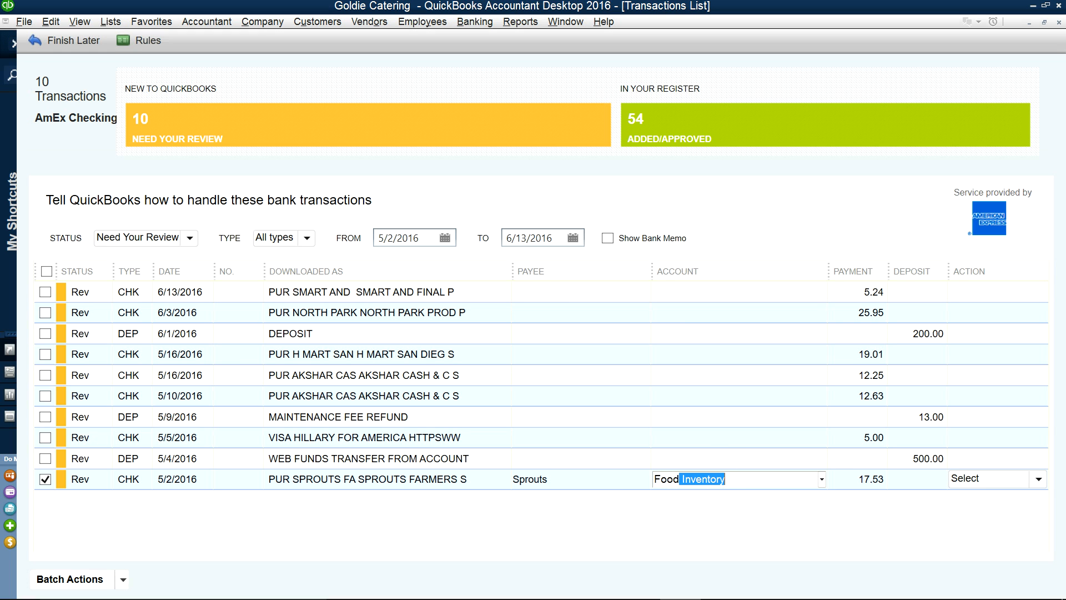
key(Tab)
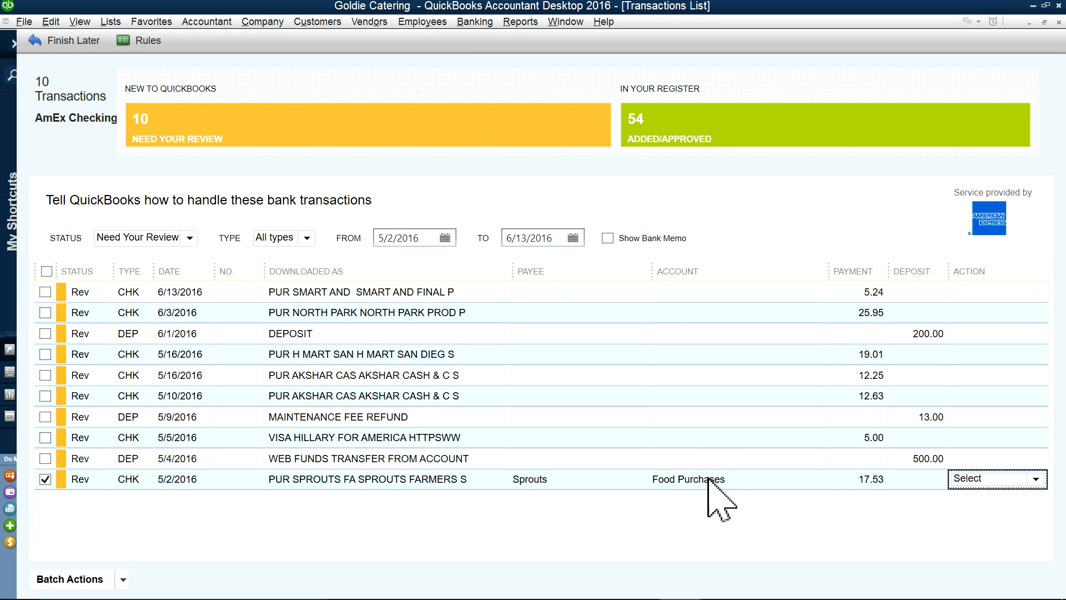
click(1036, 479)
click(950, 510)
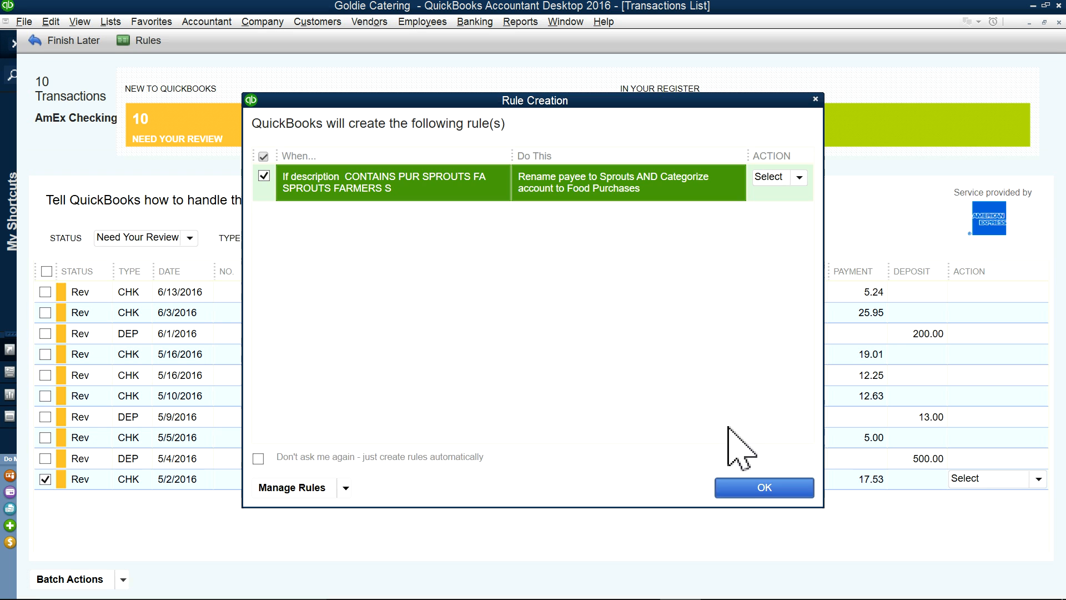
click(764, 488)
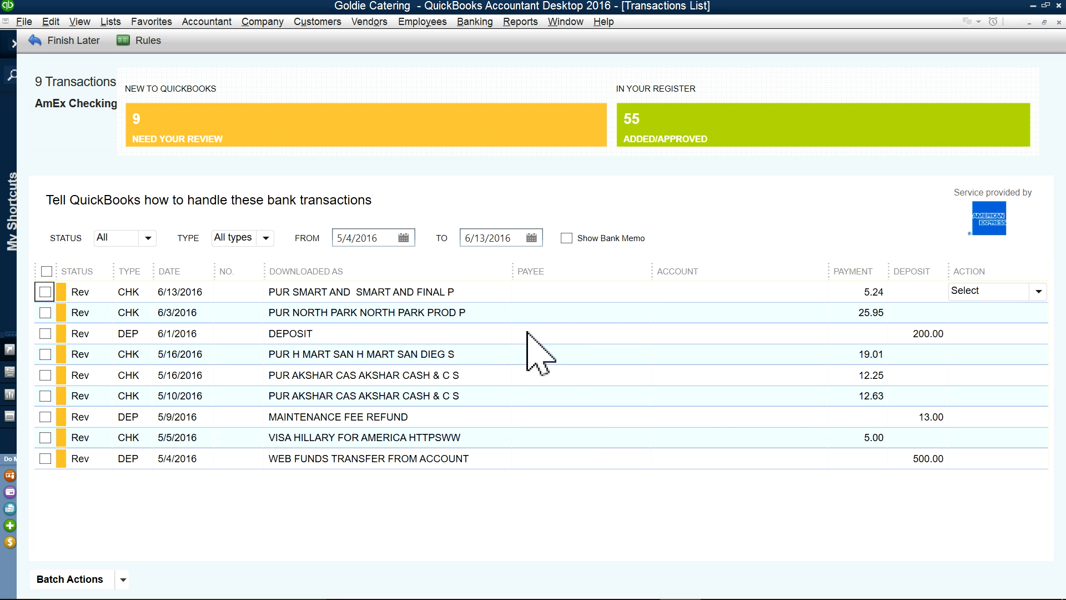
Step: Make Smart and Final the payee of the 6/13/2016 charge, adding it as a new vendor
click(552, 293)
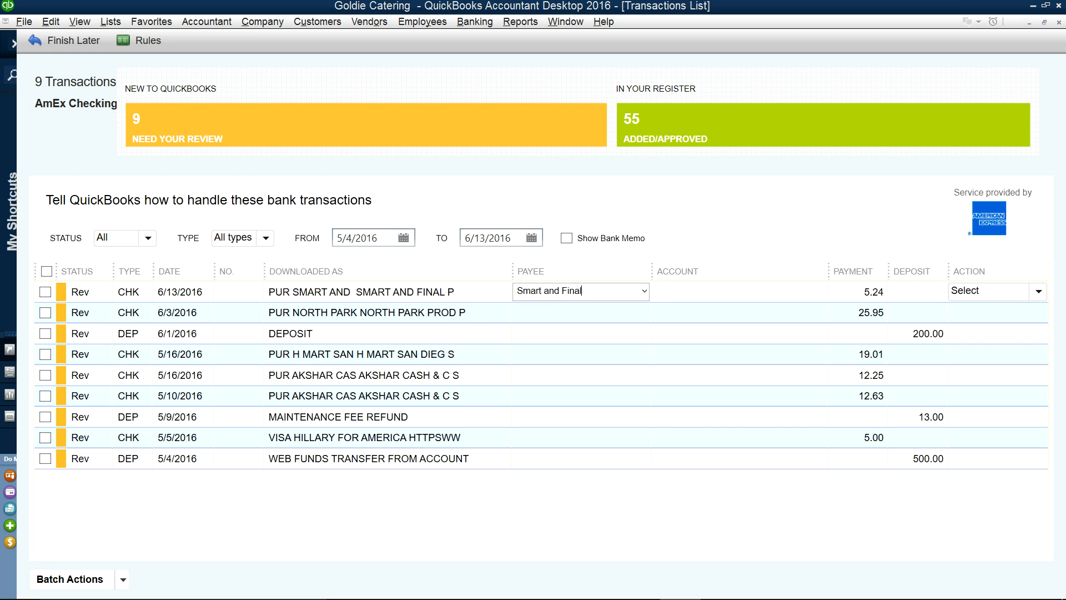
key(Tab)
click(469, 282)
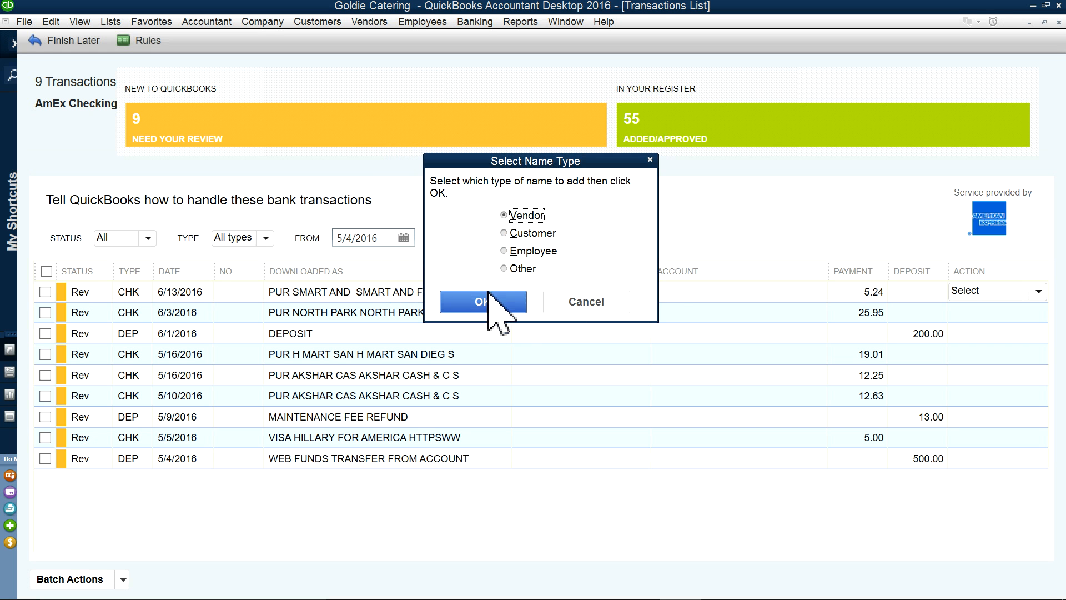
click(515, 296)
click(762, 306)
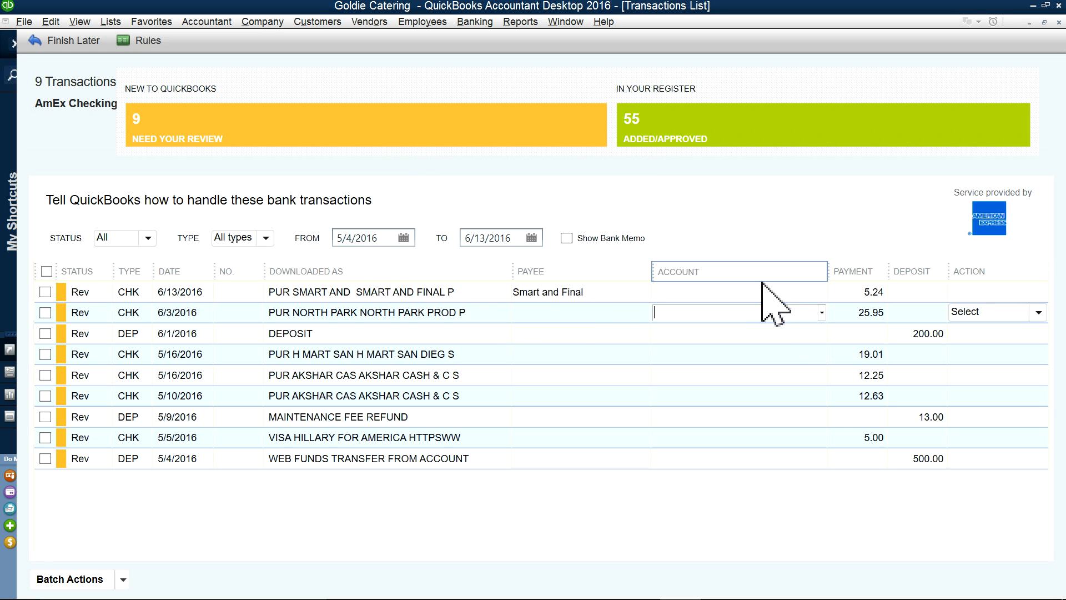
Step: Categorize the 5.24 Smart and Final charge as Restaurant Supplies, Quick Add it, and save the rule
click(760, 278)
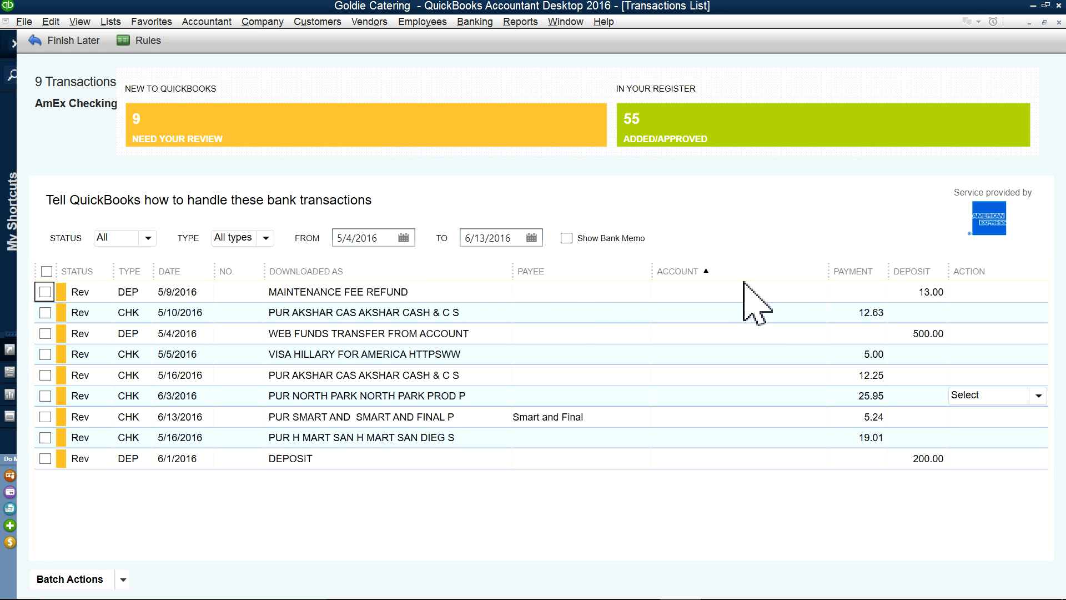
click(716, 415)
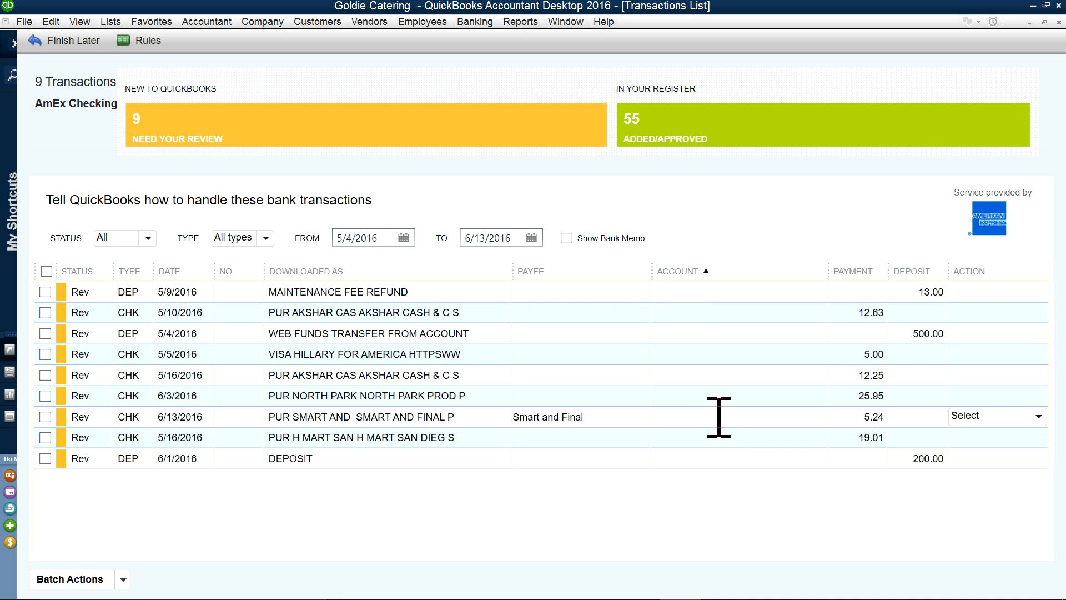
click(821, 417)
scroll(769, 549, down, 7)
scroll(777, 530, up, 2)
scroll(777, 533, up, 3)
scroll(782, 555, down, 2)
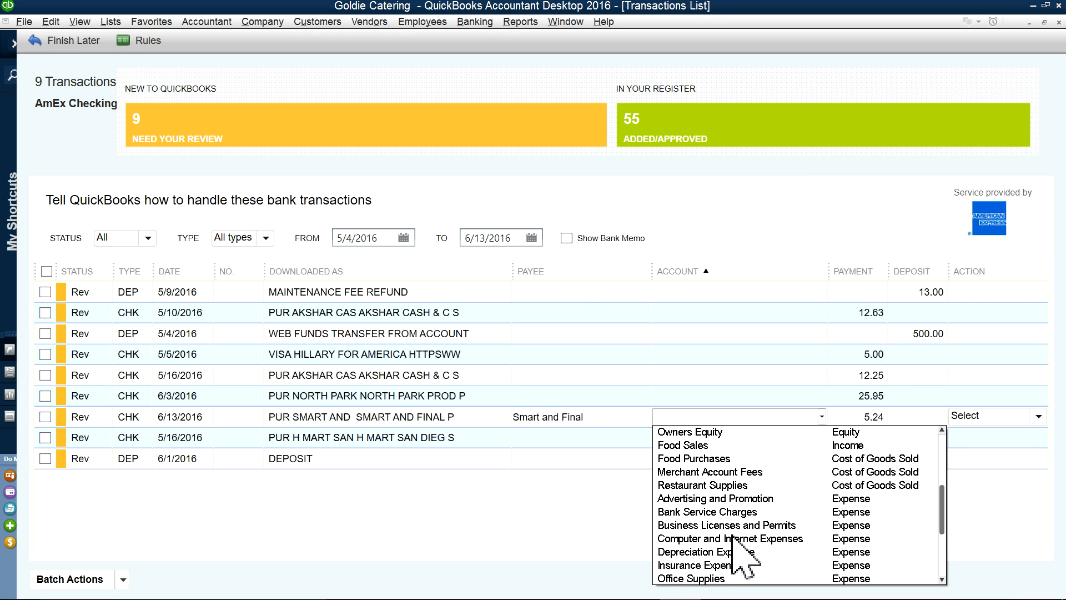
click(708, 487)
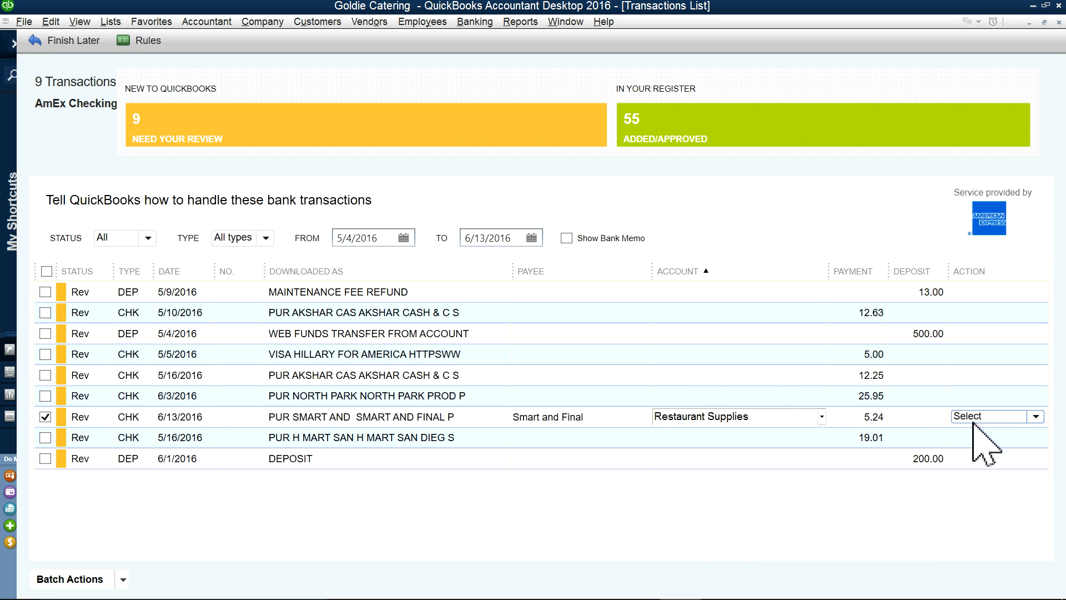
click(1036, 416)
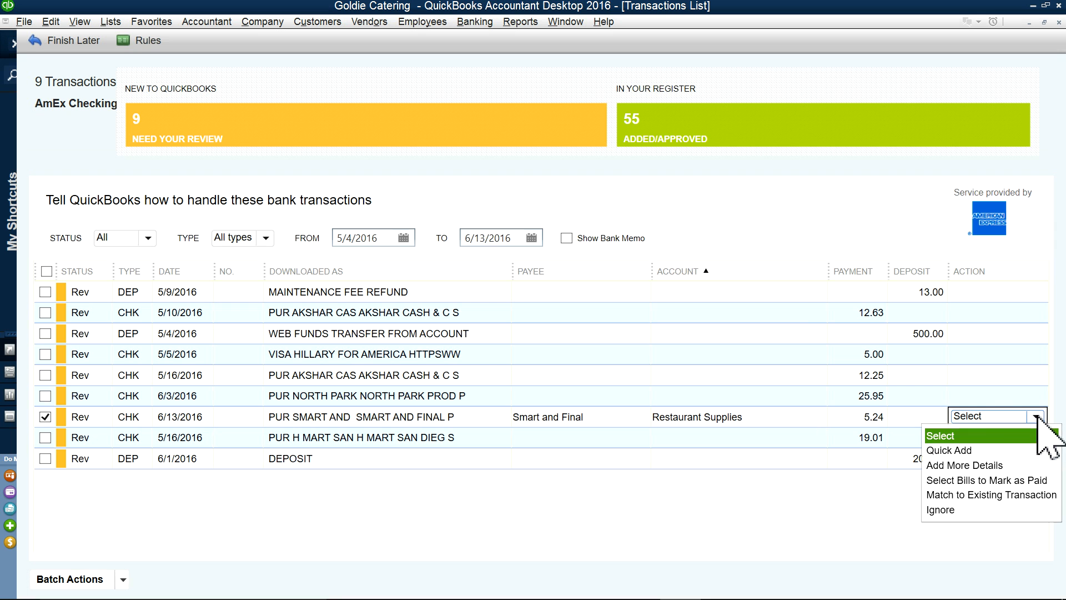
click(971, 443)
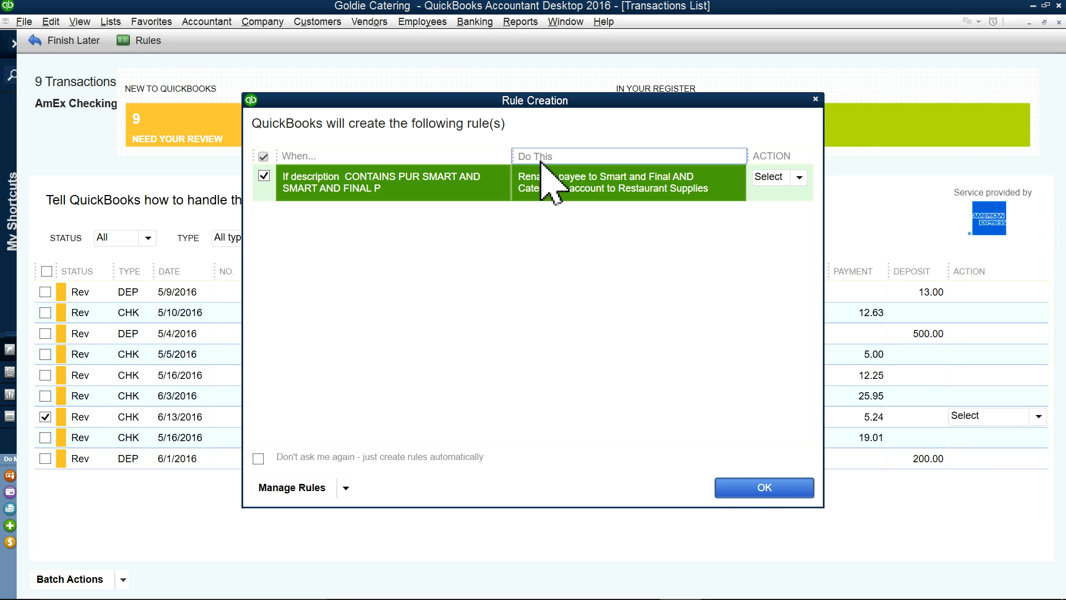
click(764, 487)
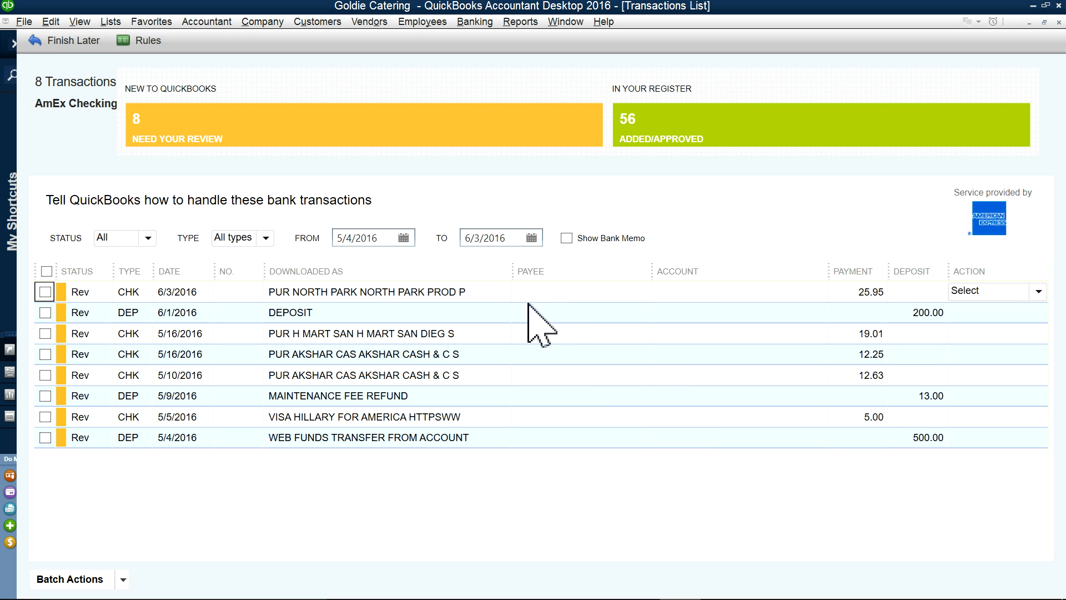
Step: Make North Park the payee of the 6/3/2016 charge, adding it as a new vendor
click(551, 292)
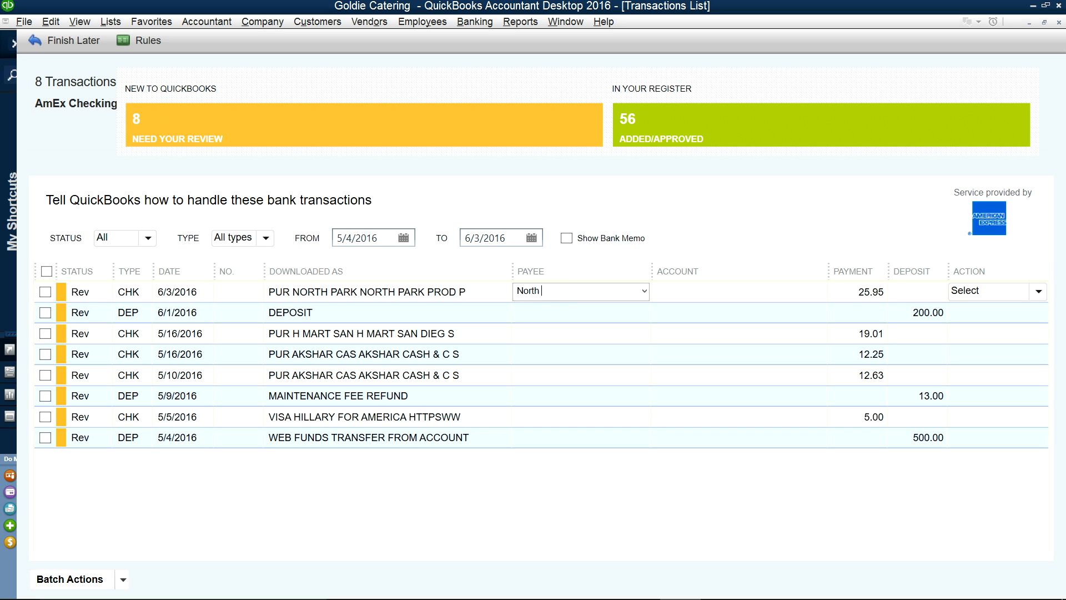
key(Tab)
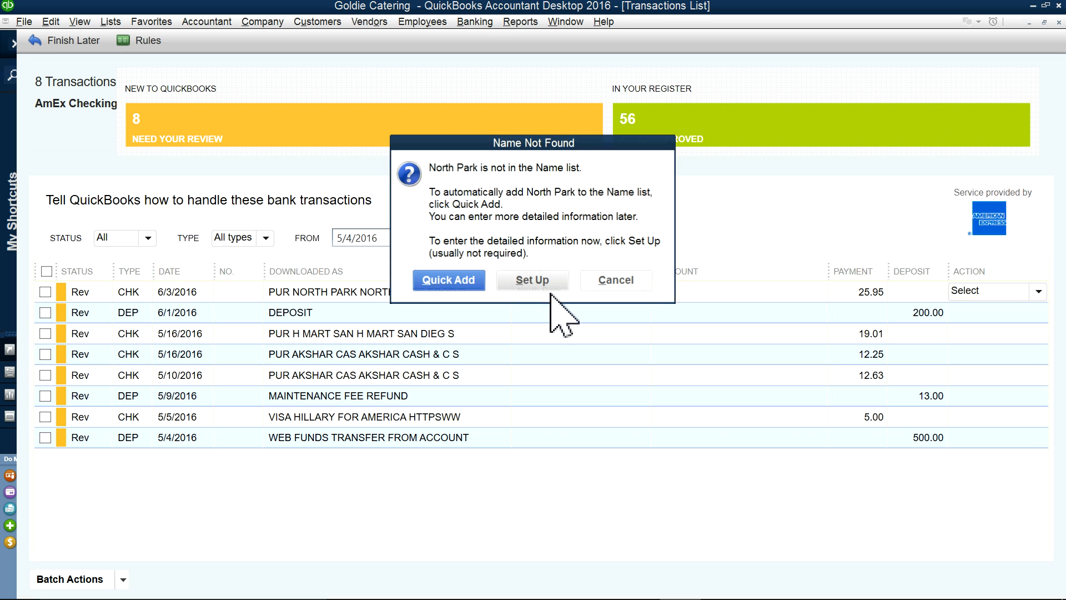
click(472, 283)
click(484, 300)
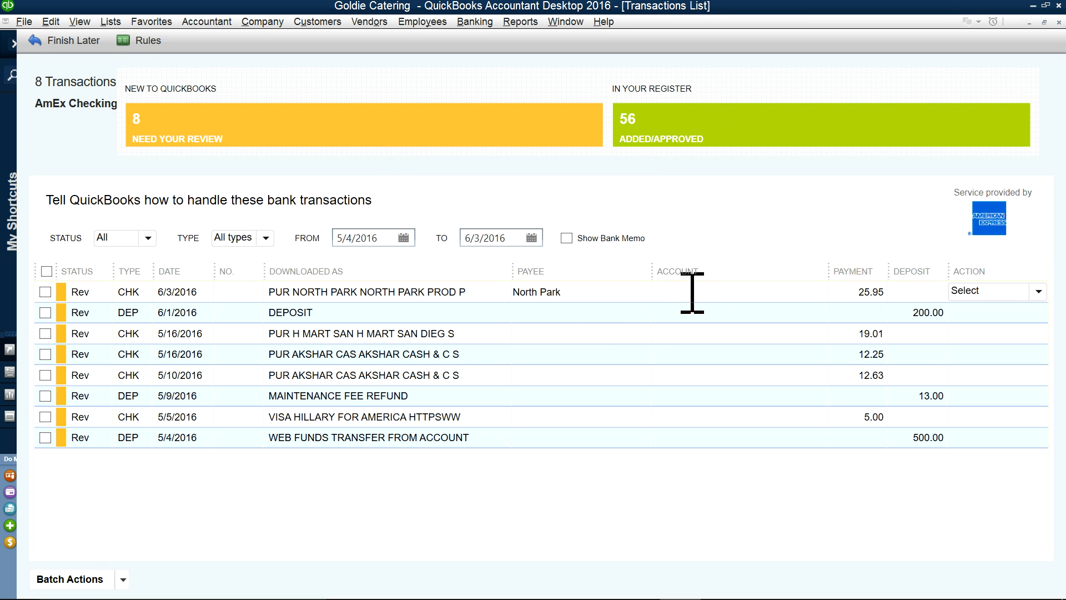
Step: Categorize the 25.95 North Park charge as Food Purchases, Quick Add it, and confirm the rule
text(Food Inventory)
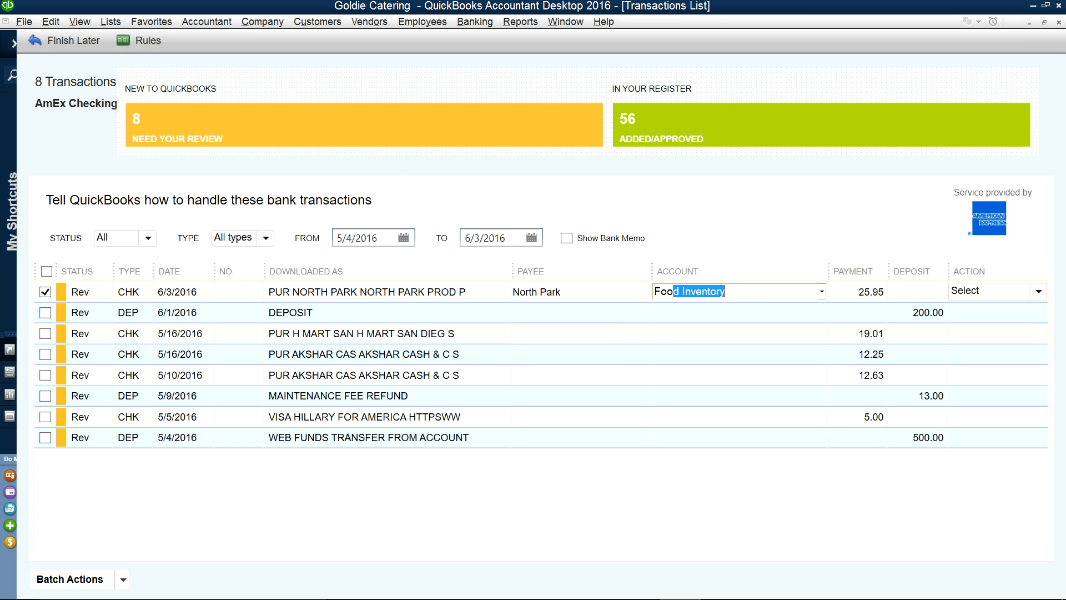
click(821, 291)
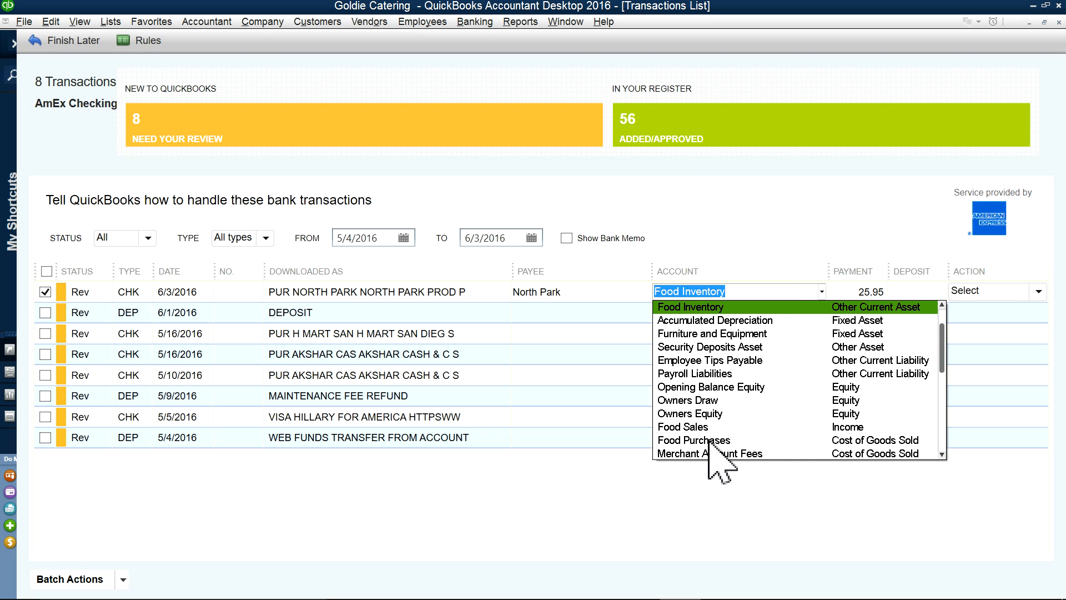
click(709, 440)
click(1037, 291)
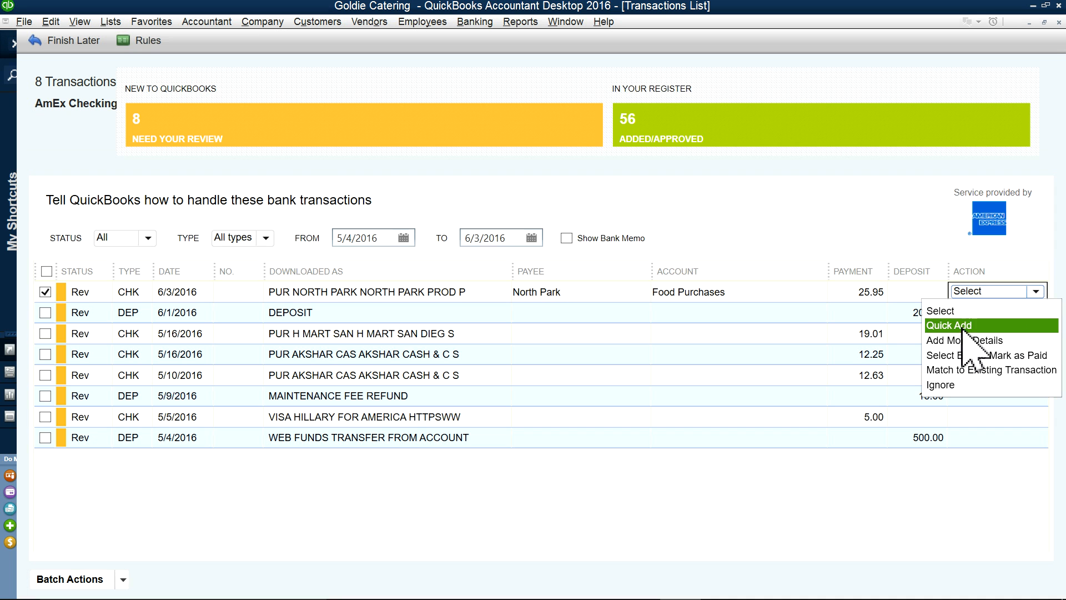
click(976, 326)
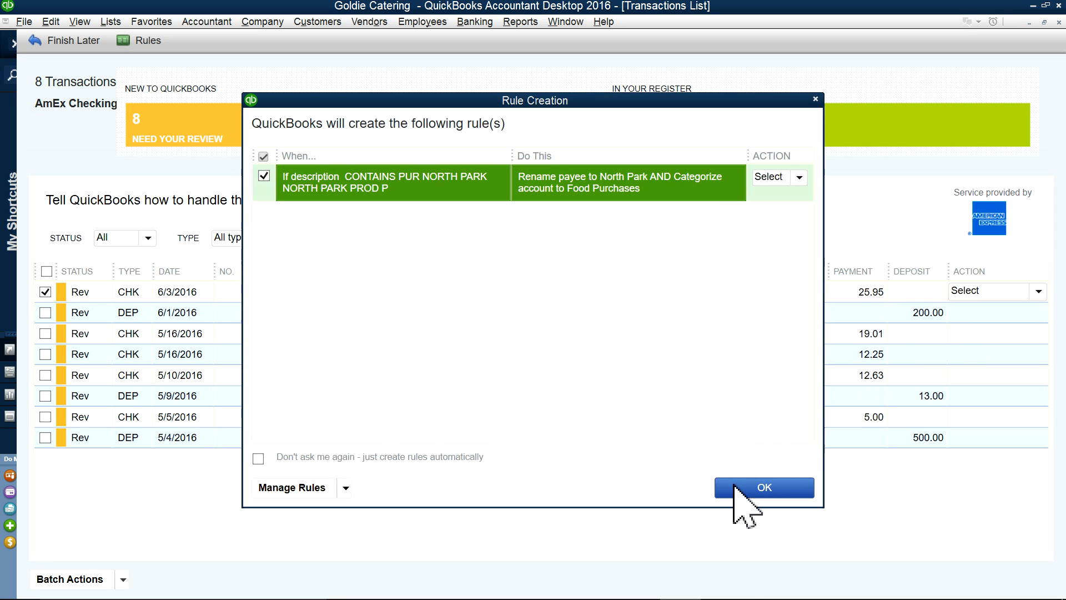
click(739, 487)
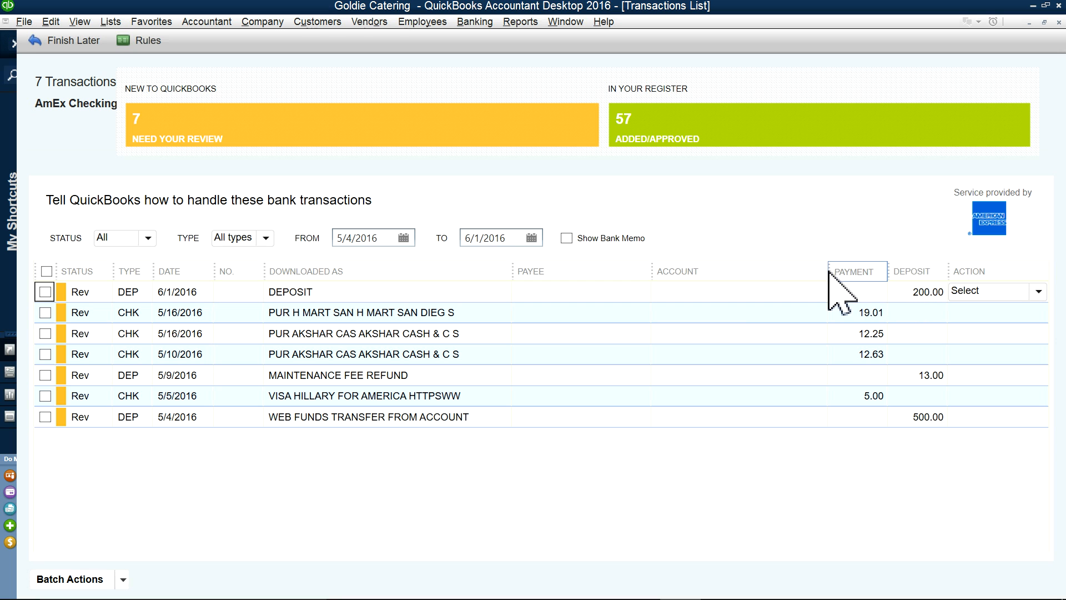
Step: Make H Mart the payee of the 5/16/2016 charge, adding it as a new vendor
drag(828, 272, 710, 272)
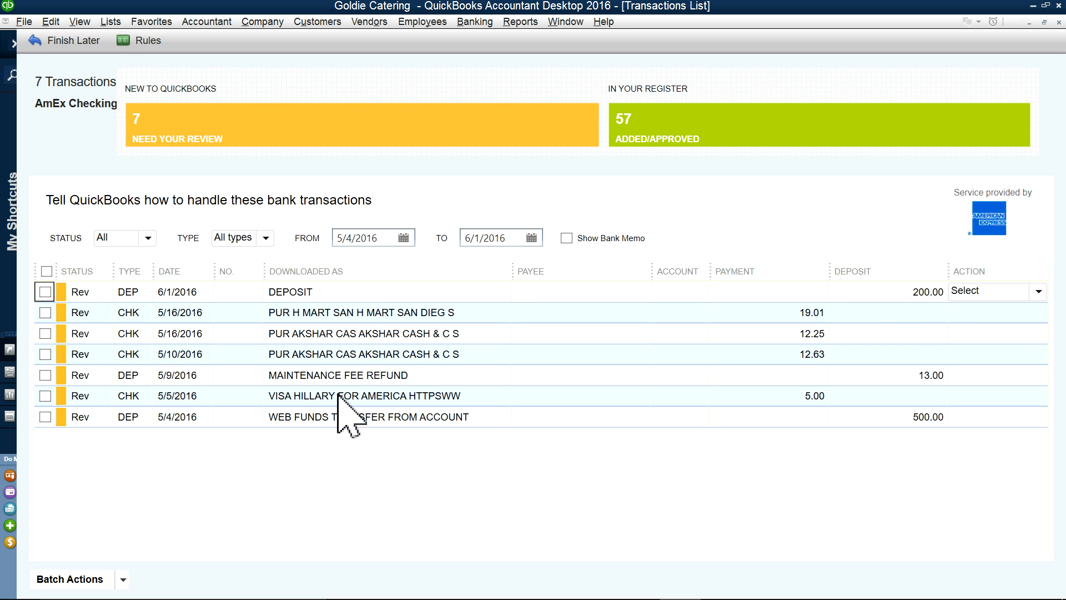
click(542, 312)
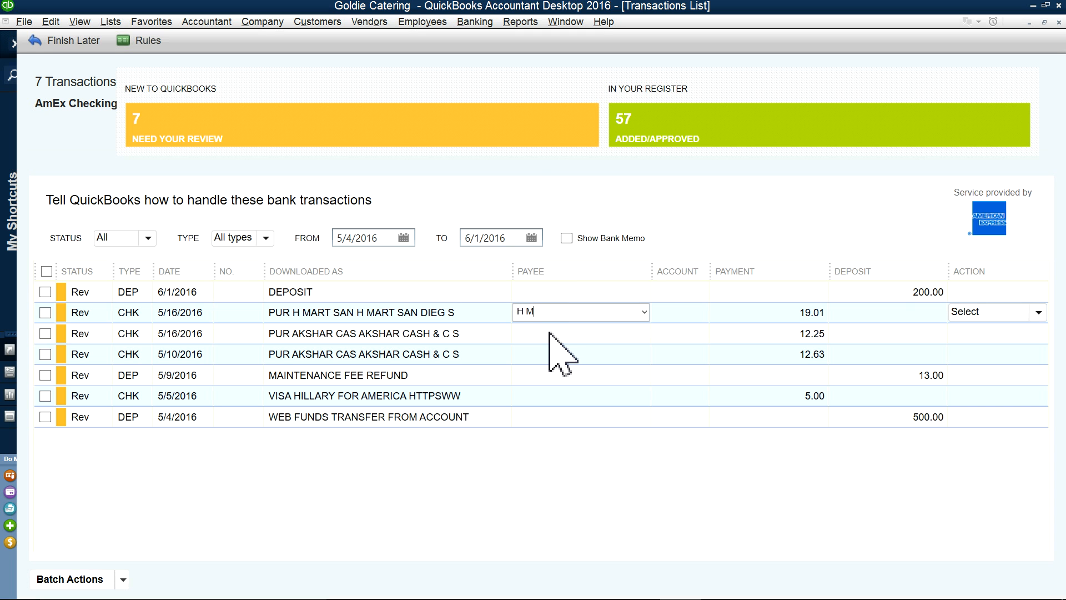
text(H Mart)
click(548, 332)
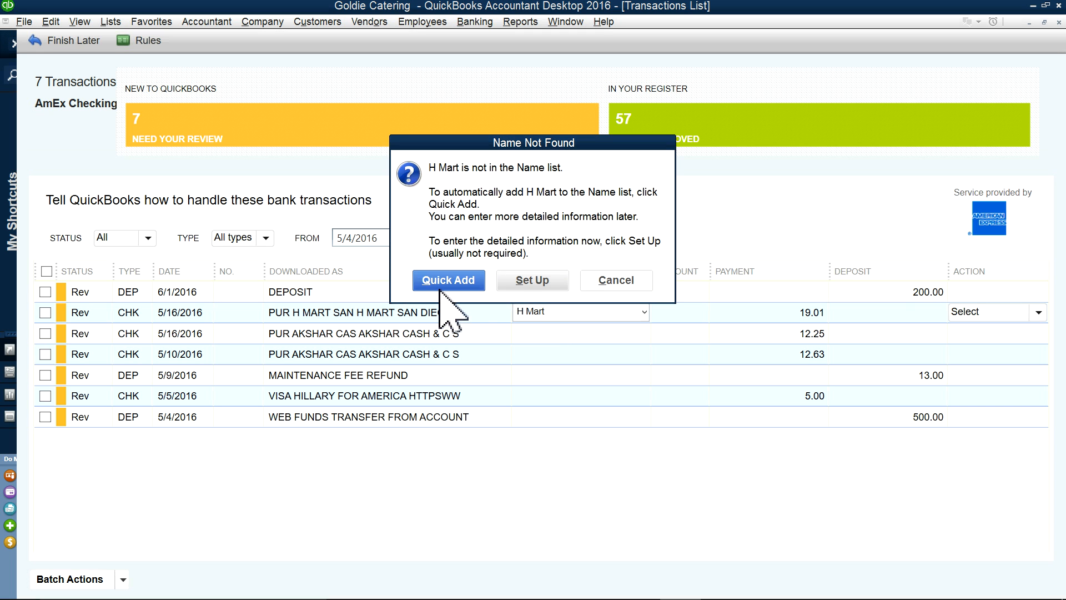
click(475, 288)
click(483, 302)
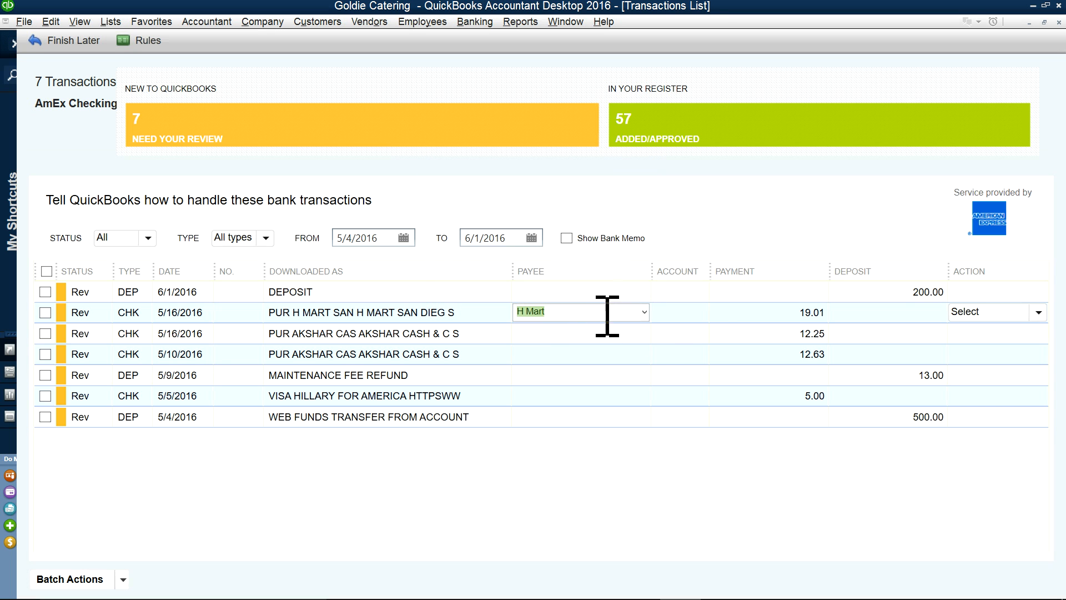
Step: Categorize the 19.01 H Mart charge as Food Purchases, Quick Add it, and confirm the rule
click(680, 312)
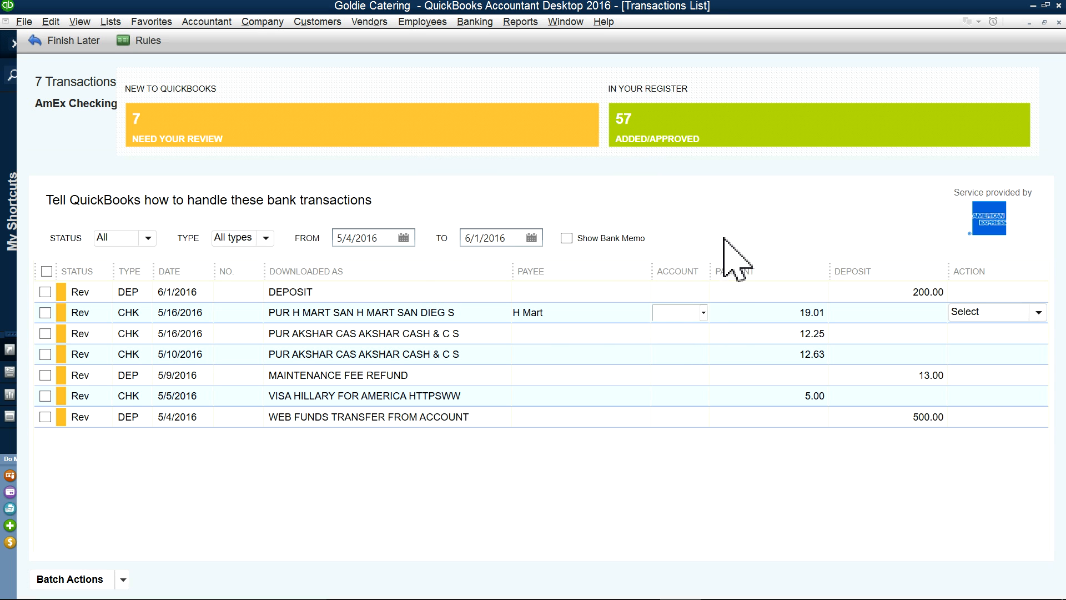
click(708, 276)
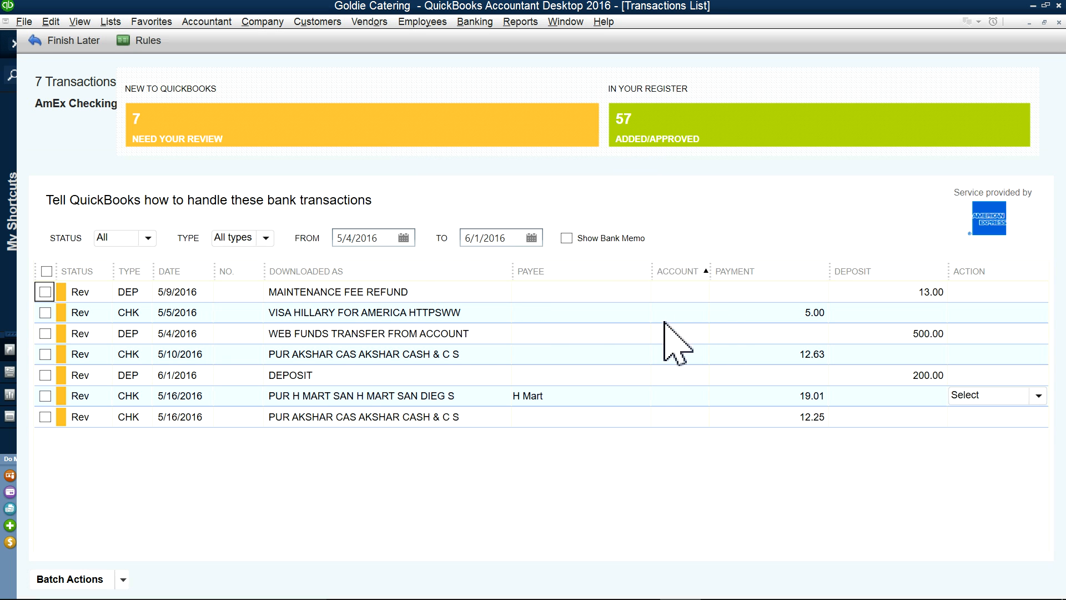
click(671, 379)
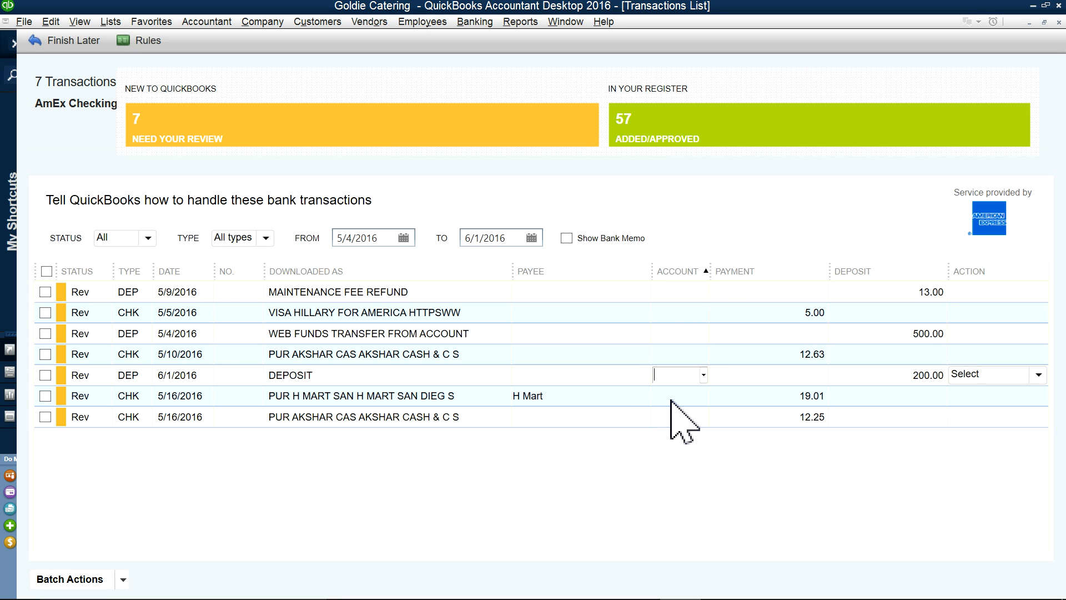
click(670, 398)
drag(711, 269, 759, 269)
click(680, 397)
text(Food Purchases)
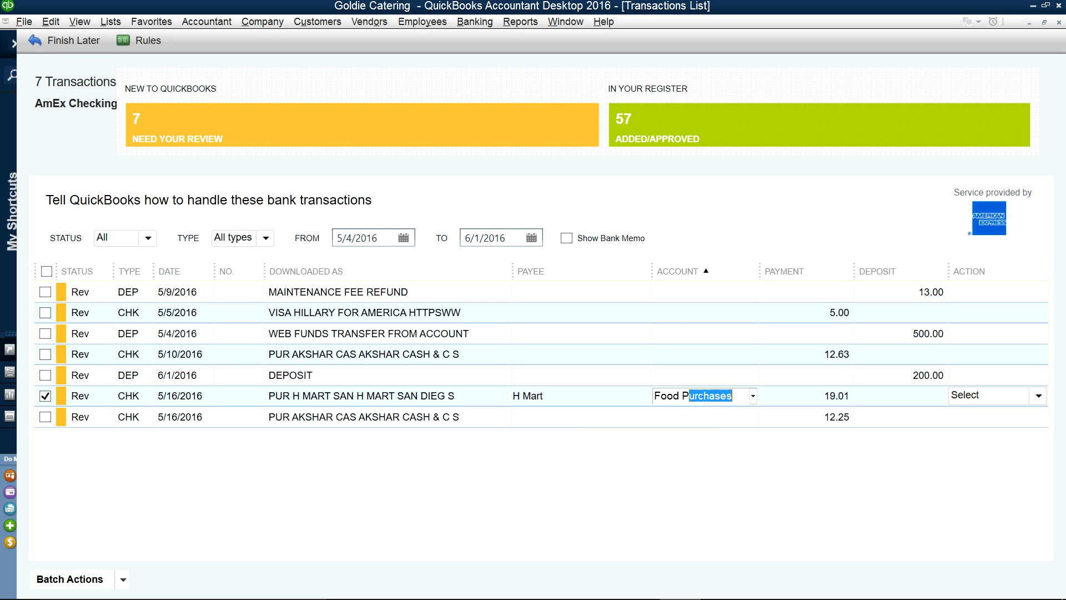
key(Tab)
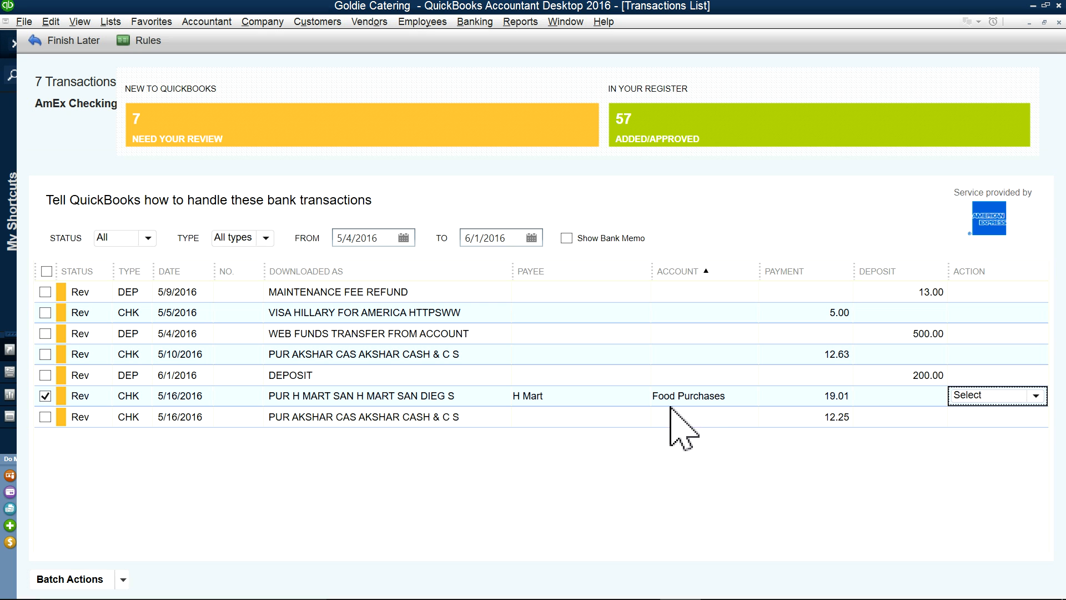
click(1038, 395)
click(960, 431)
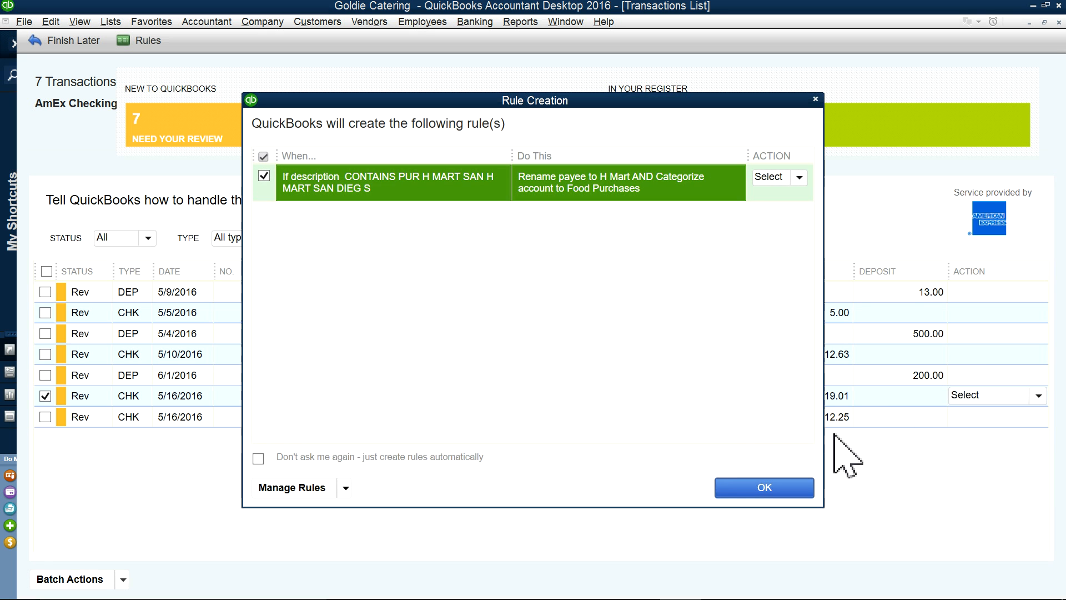
click(756, 487)
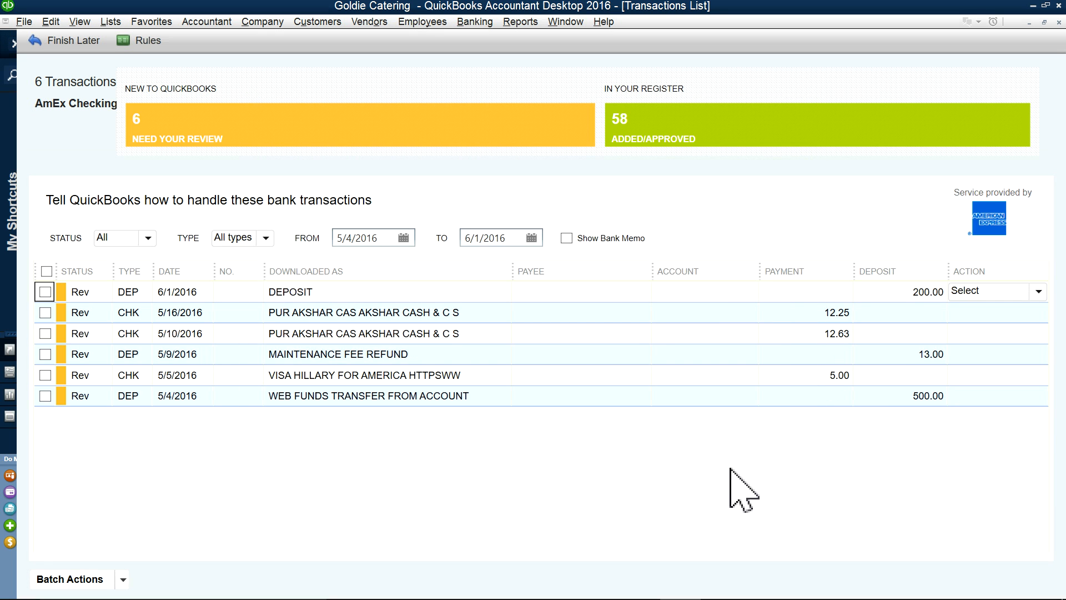
Step: Make Akshar the payee of the 5/16 charge, adding it as a new vendor
click(544, 312)
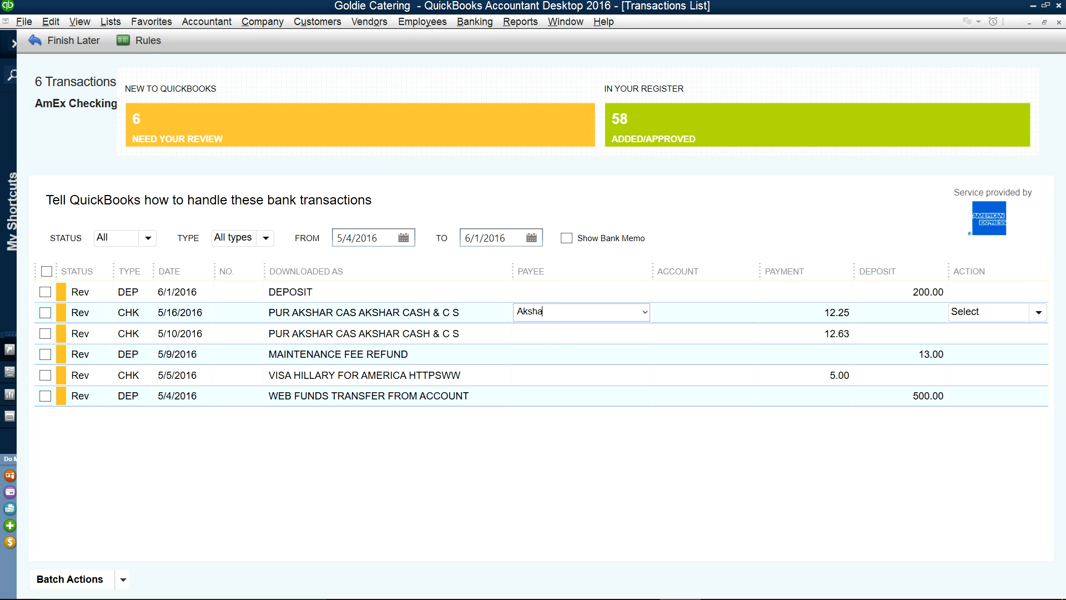
key(Tab)
click(457, 348)
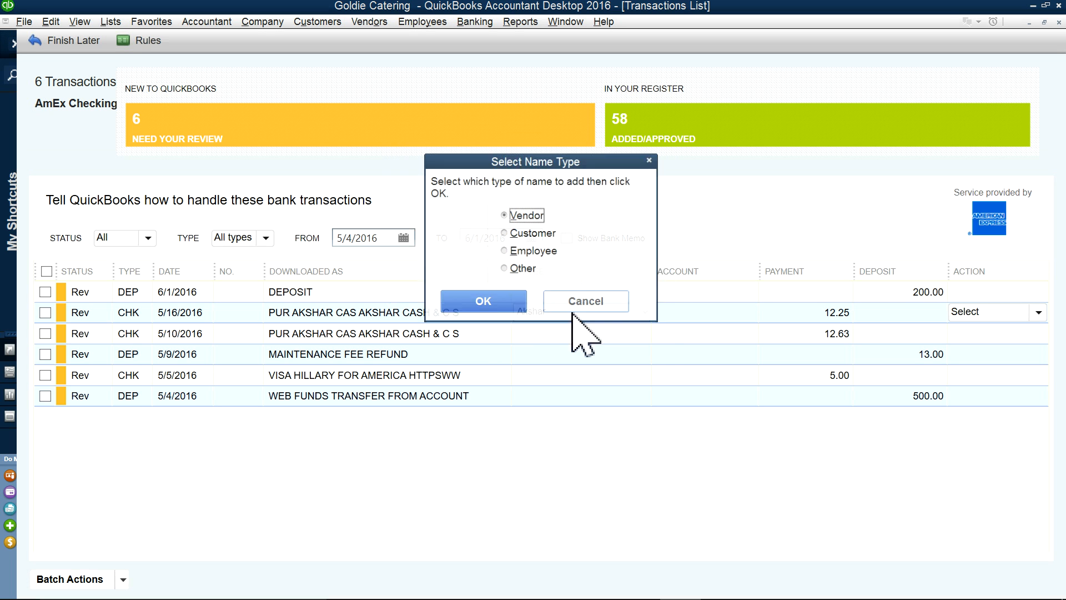
click(482, 302)
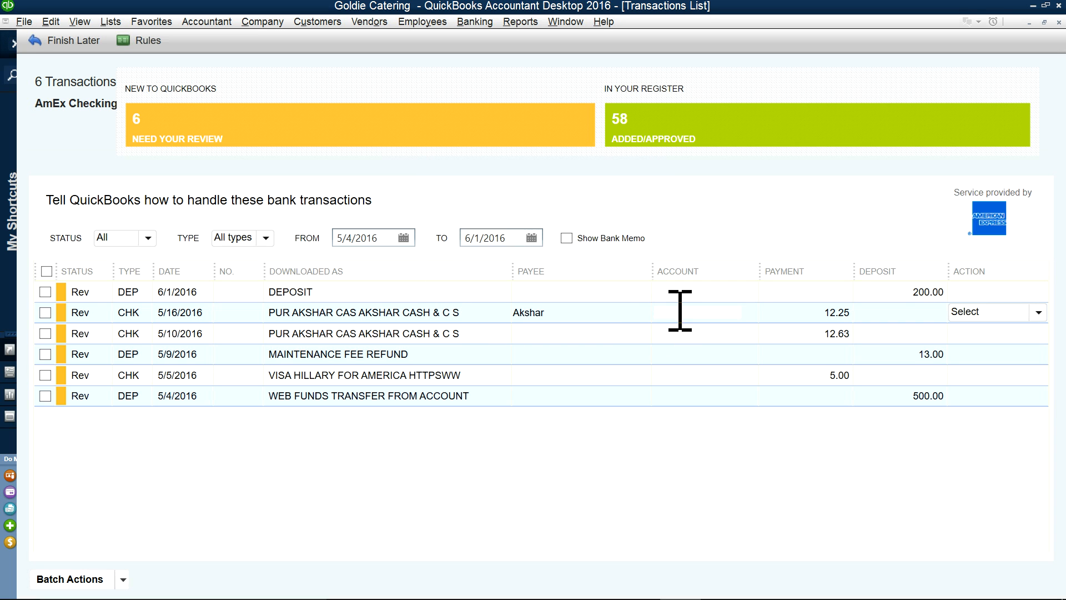
Step: Categorize the 5/16 Akshar charge as Food Purchases, Quick Add it, and accept the rule
text(F)
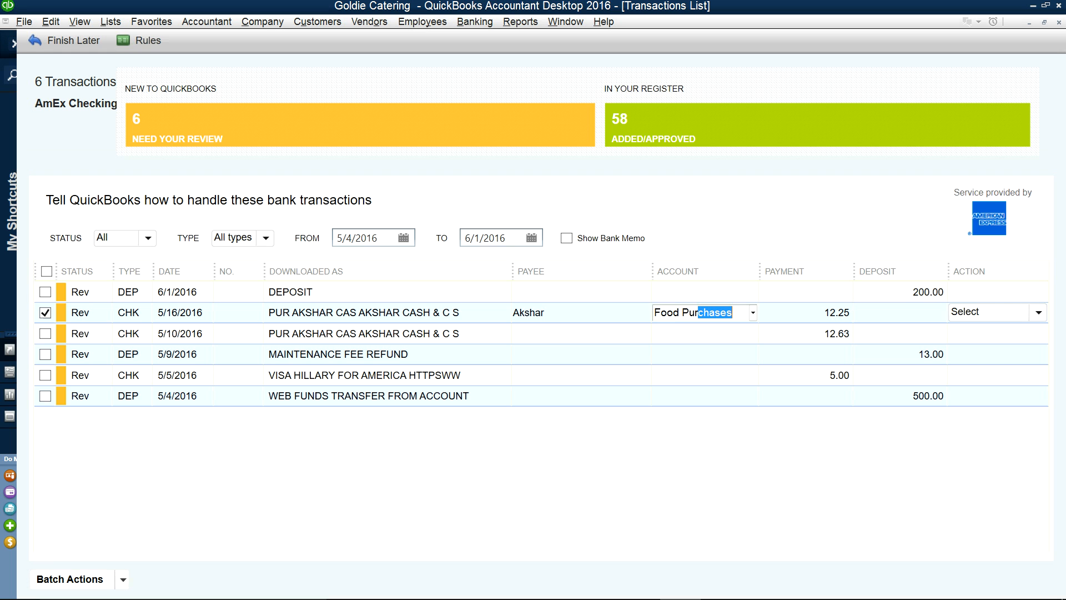
text(ood Pur)
key(Tab)
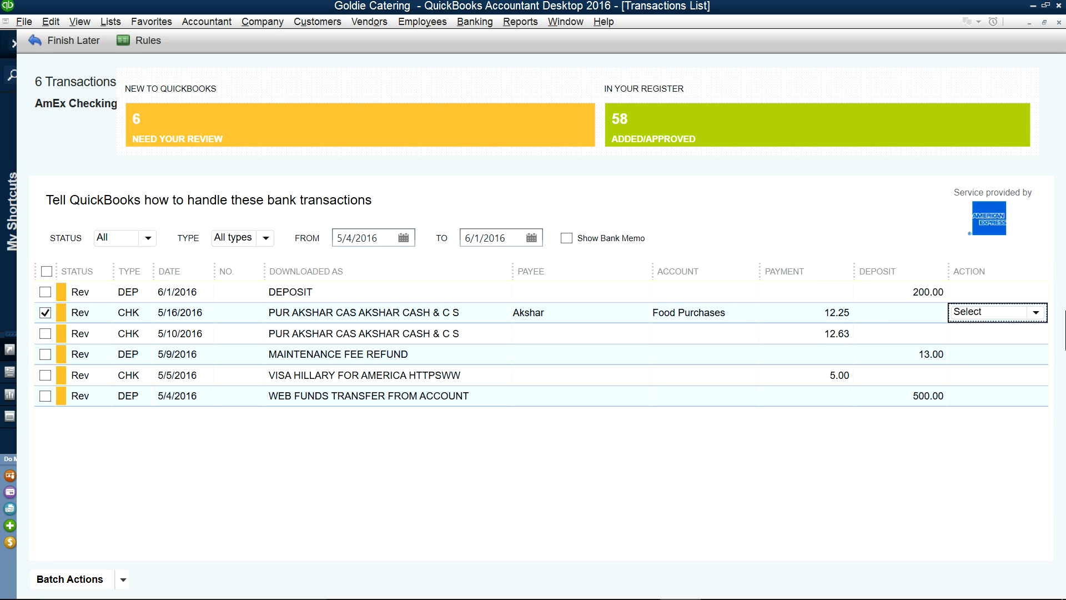
click(1036, 313)
click(944, 345)
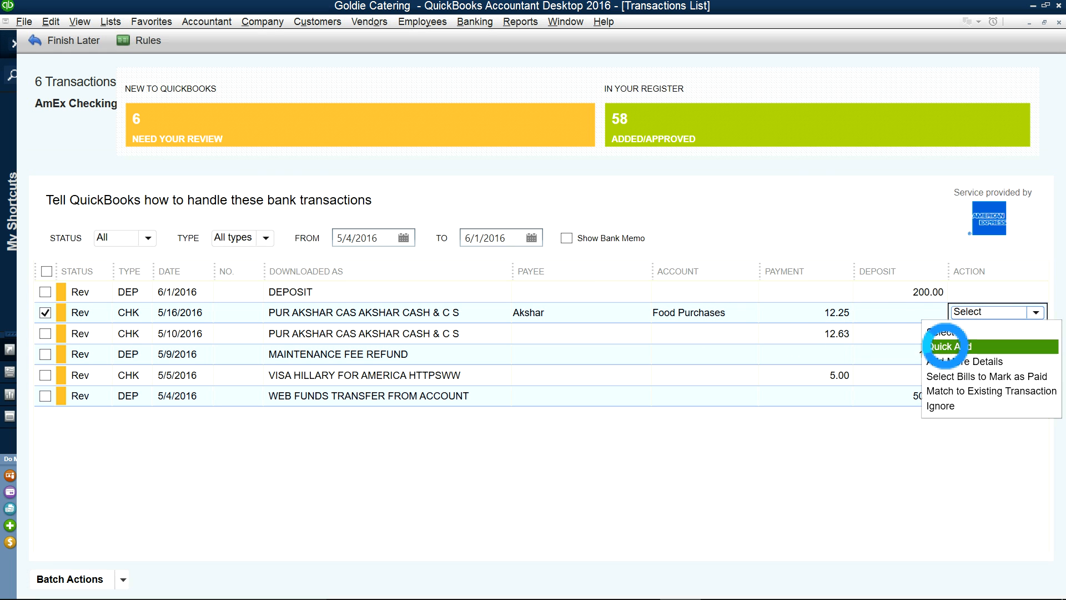
click(765, 486)
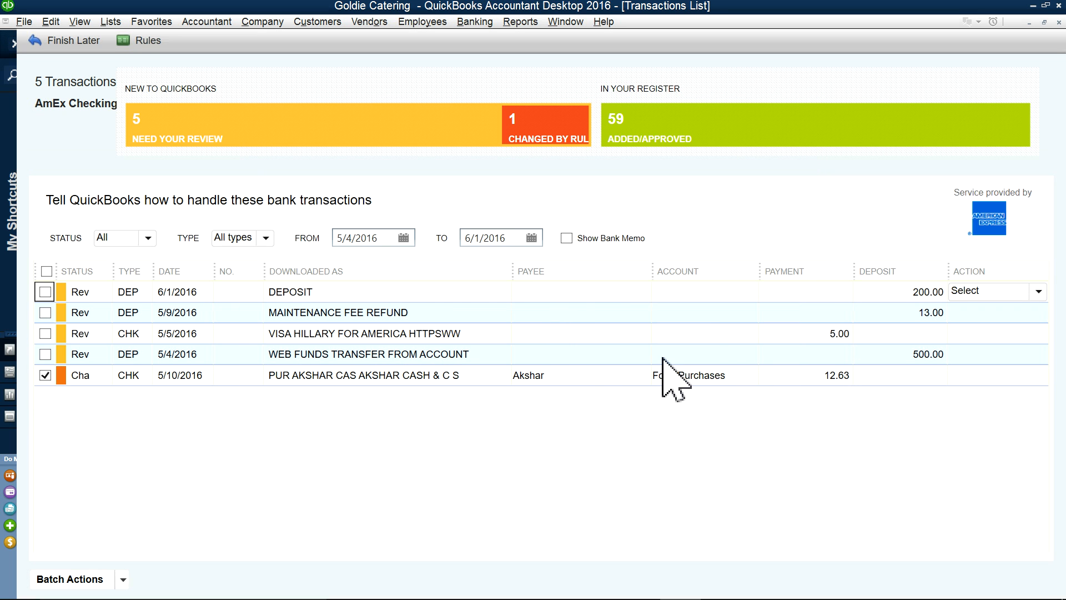
Step: Quick Add the 5/10 Akshar charge to the register
click(915, 377)
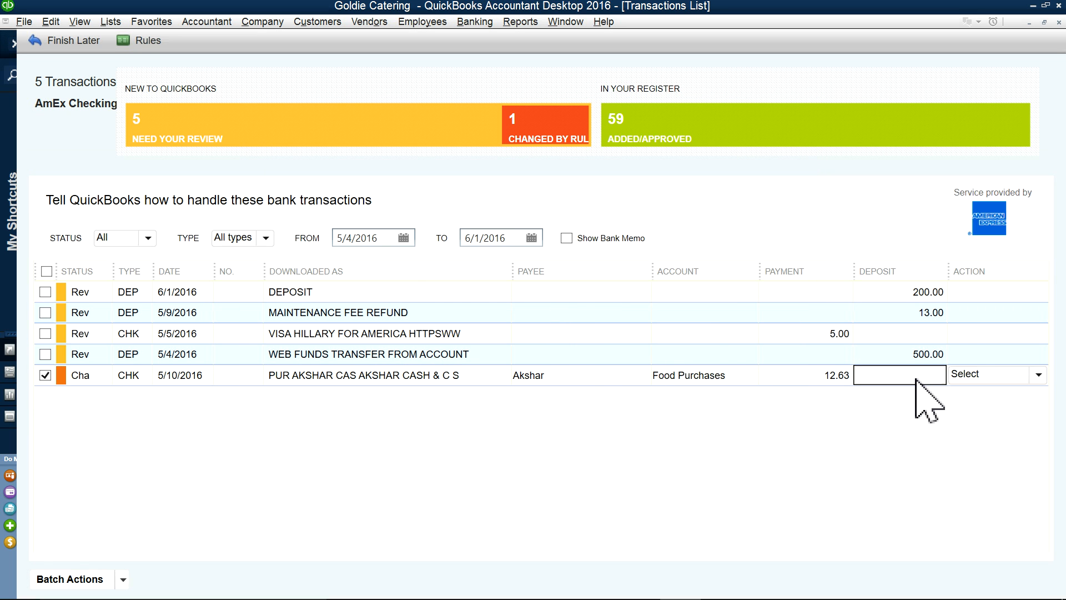
click(1036, 375)
click(972, 410)
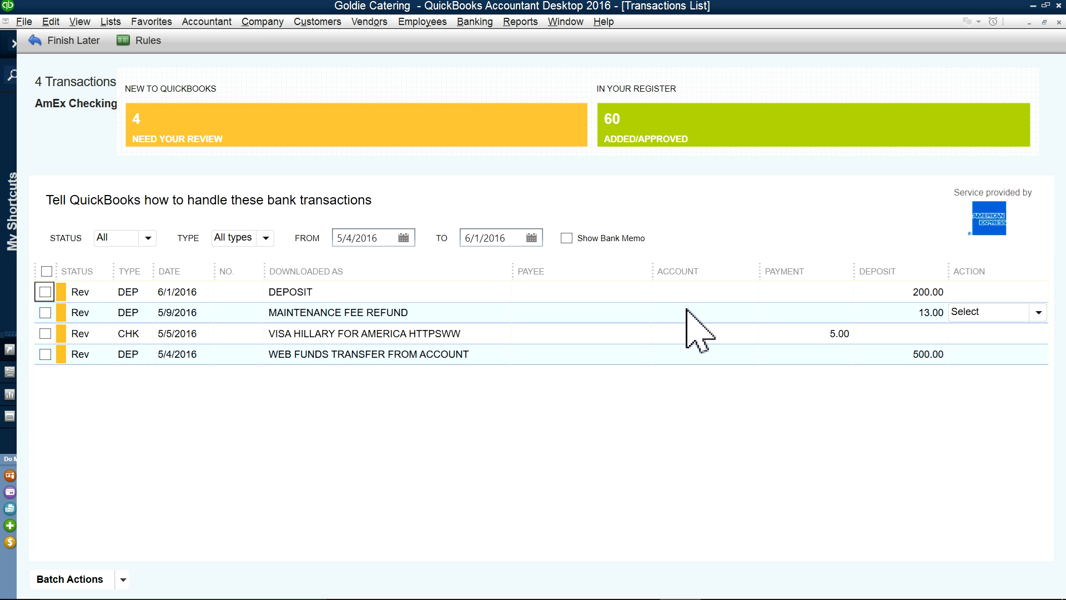
Step: Set the 5/9/2016 13.00 MAINTENANCE FEE REFUND account to Bank Service Charges via 'ban', widening the Account column
click(736, 312)
click(753, 316)
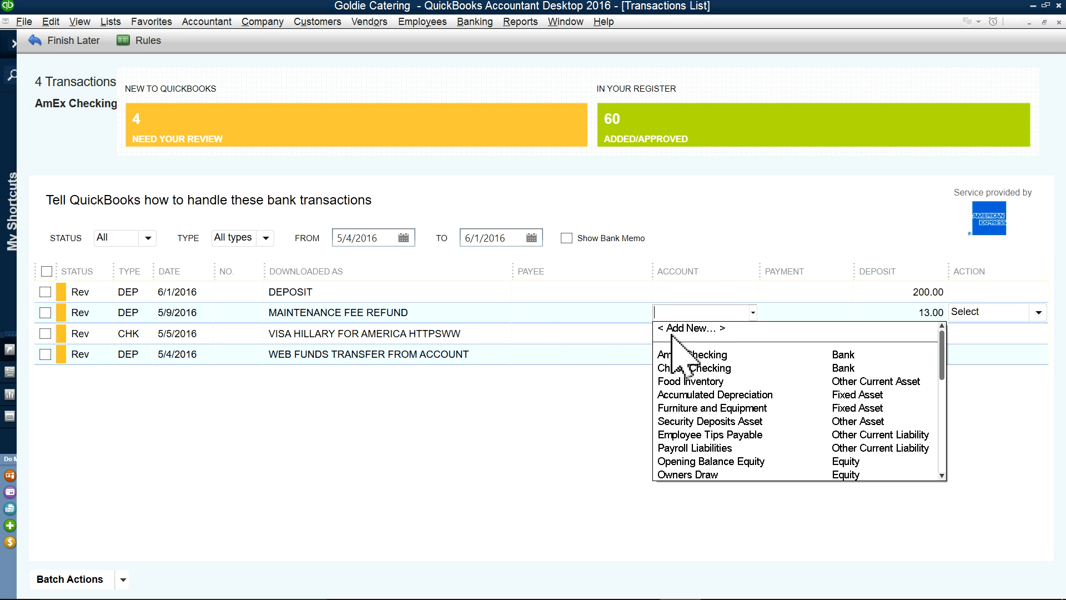
key(Escape)
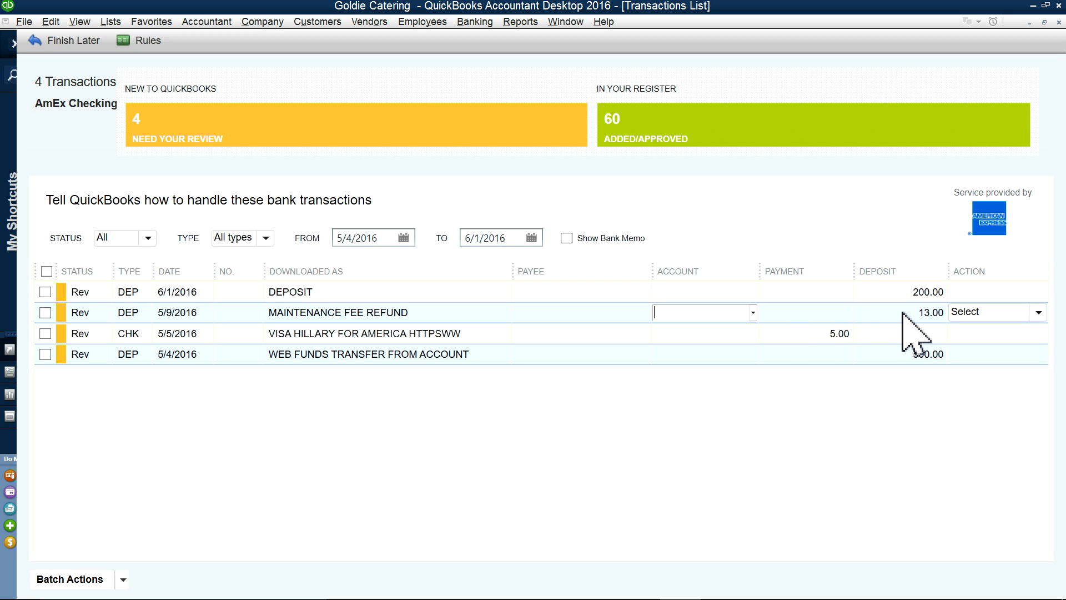
click(789, 316)
click(702, 318)
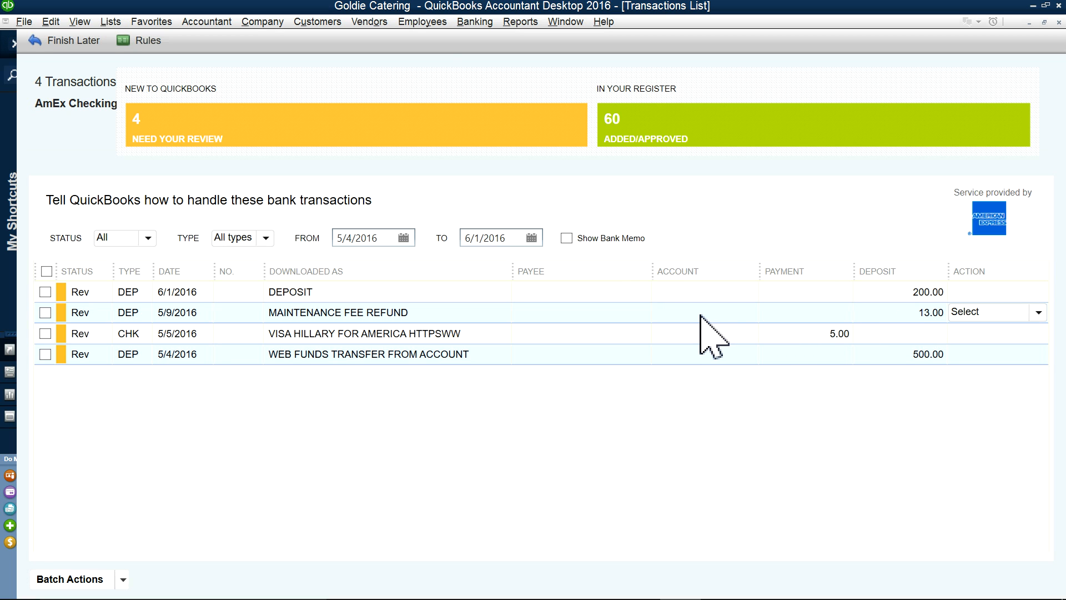
text(ban)
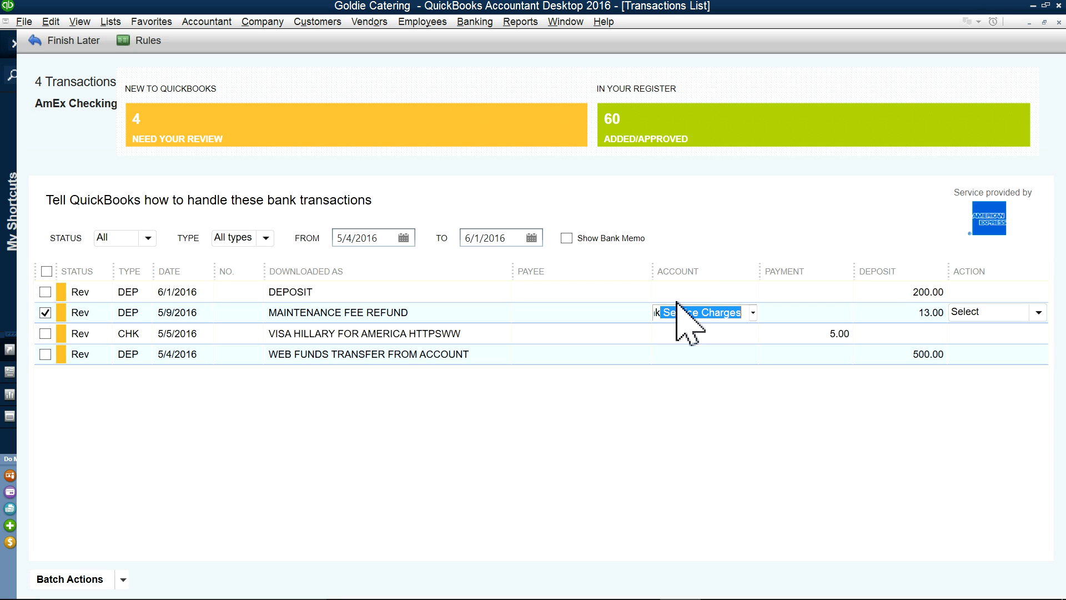
drag(655, 270, 604, 261)
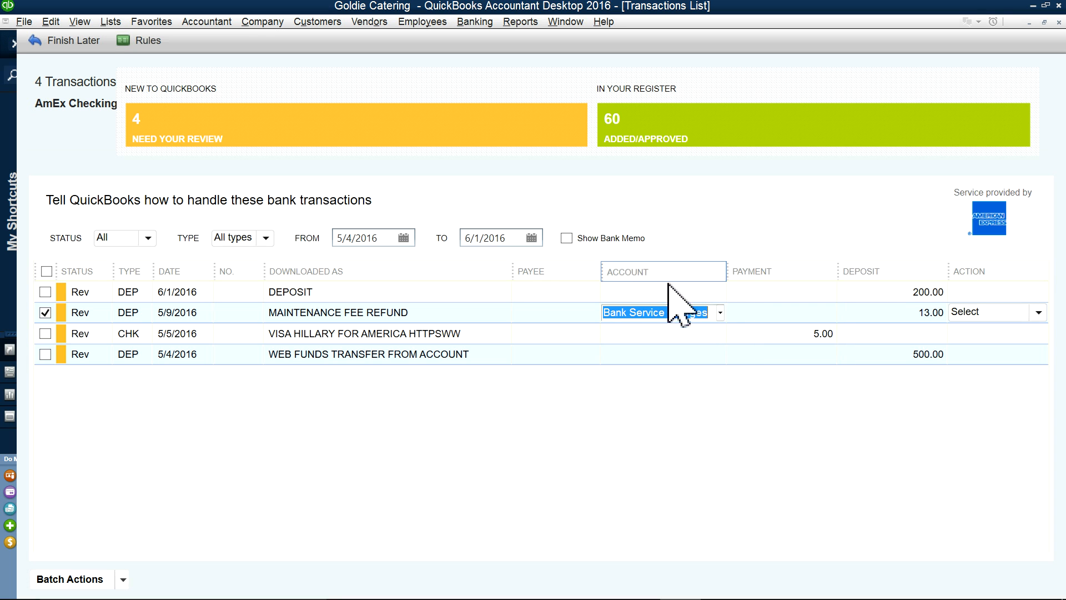
click(720, 313)
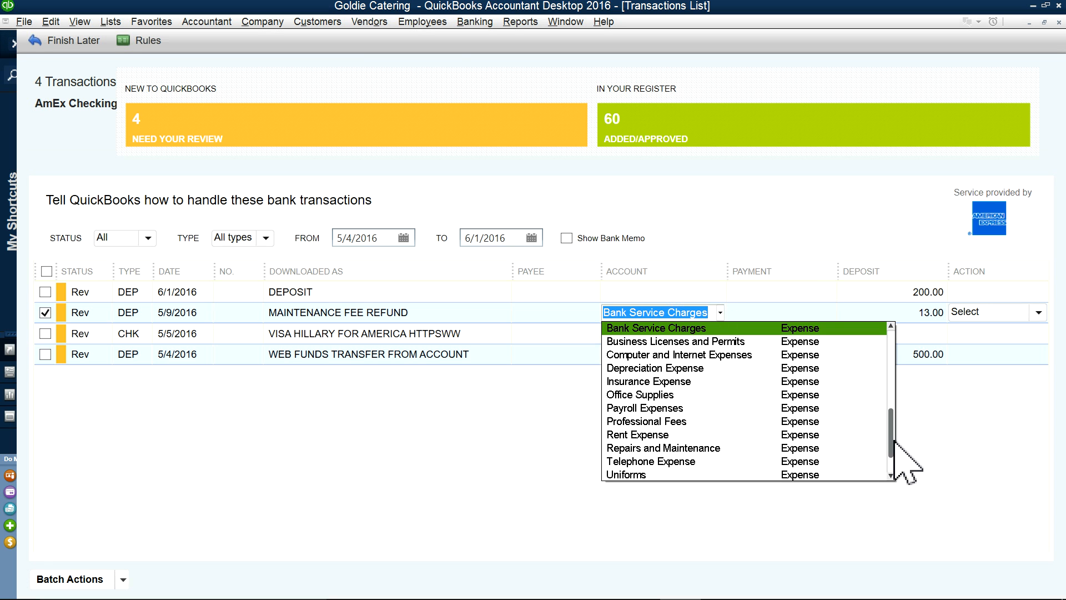
drag(892, 442, 894, 340)
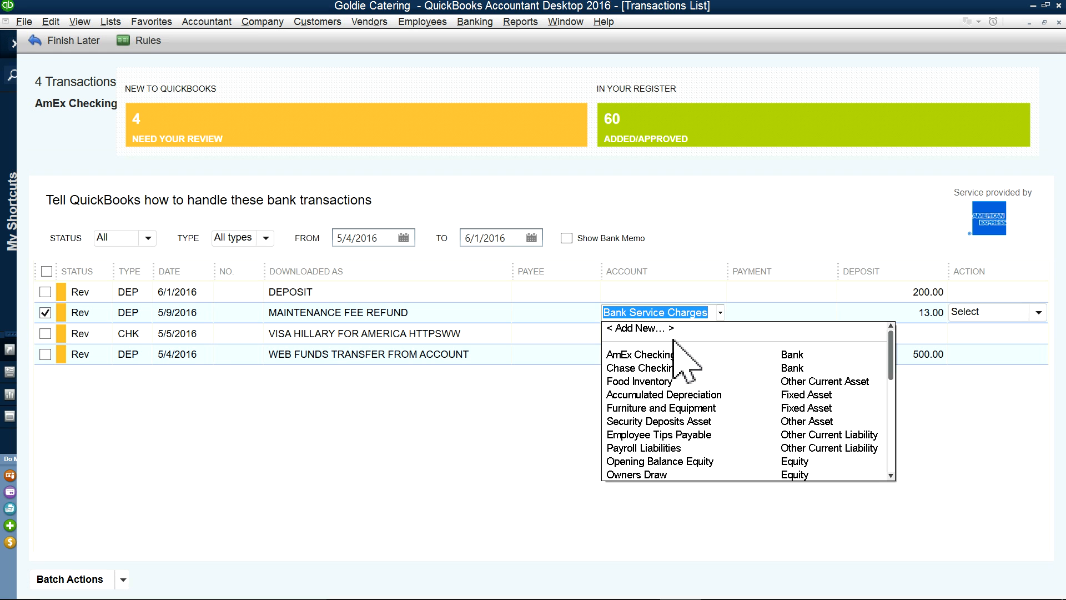
Step: Quick Add the 13.00 MAINTENANCE FEE REFUND deposit under Bank Service Charges, skipping new-account creation
click(645, 328)
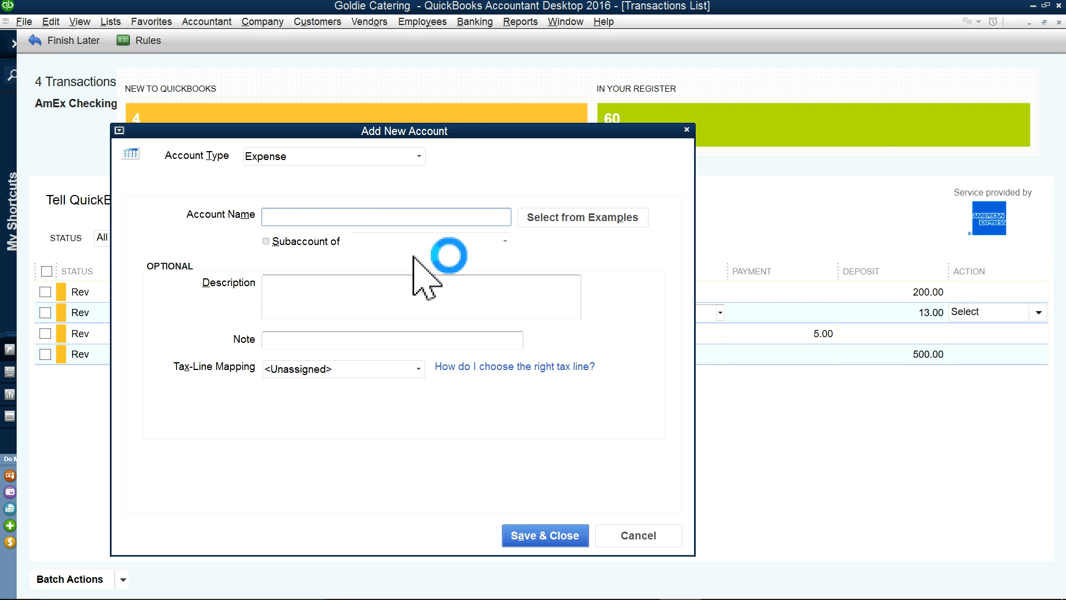
click(629, 537)
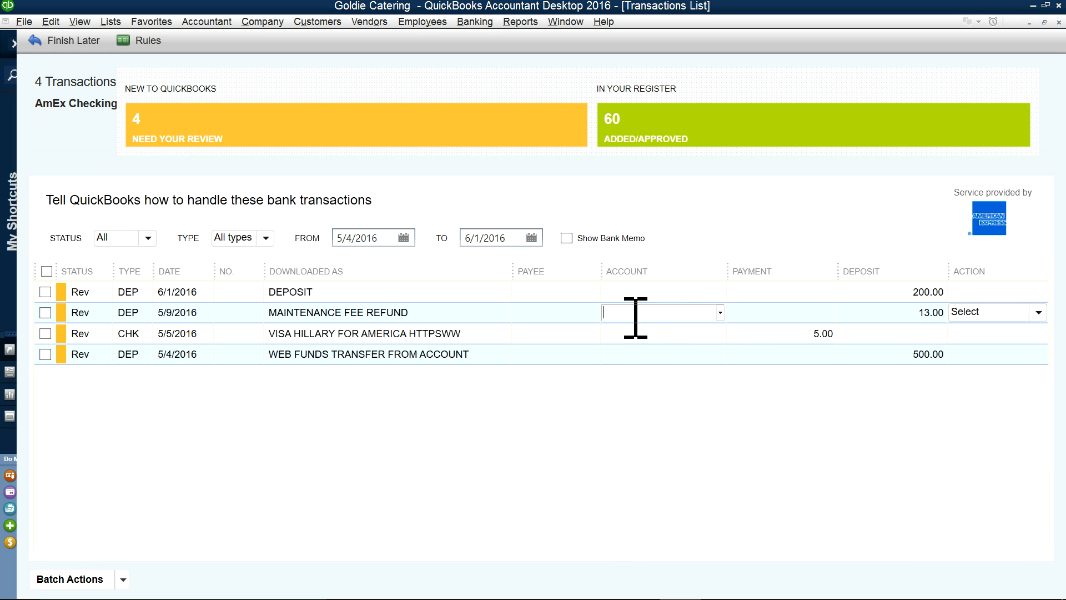
text(Bank Service Charges)
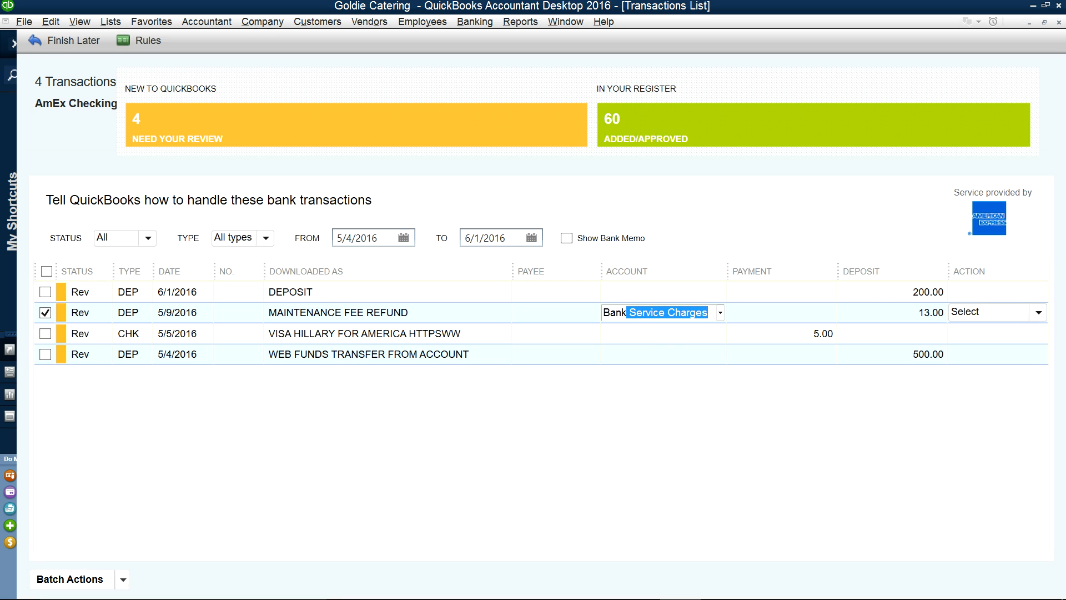
key(Tab)
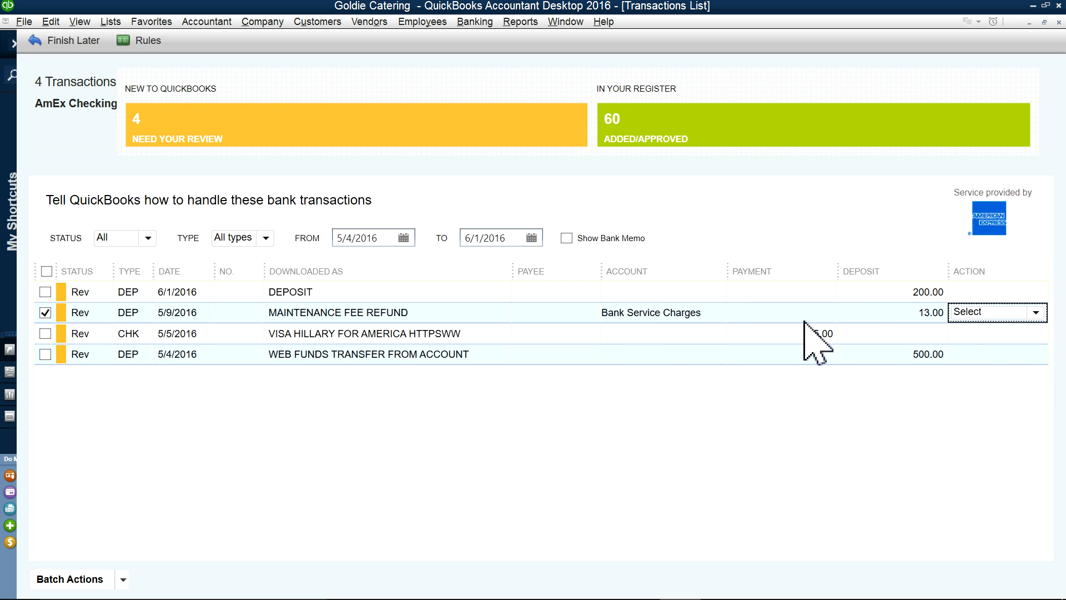
click(1038, 312)
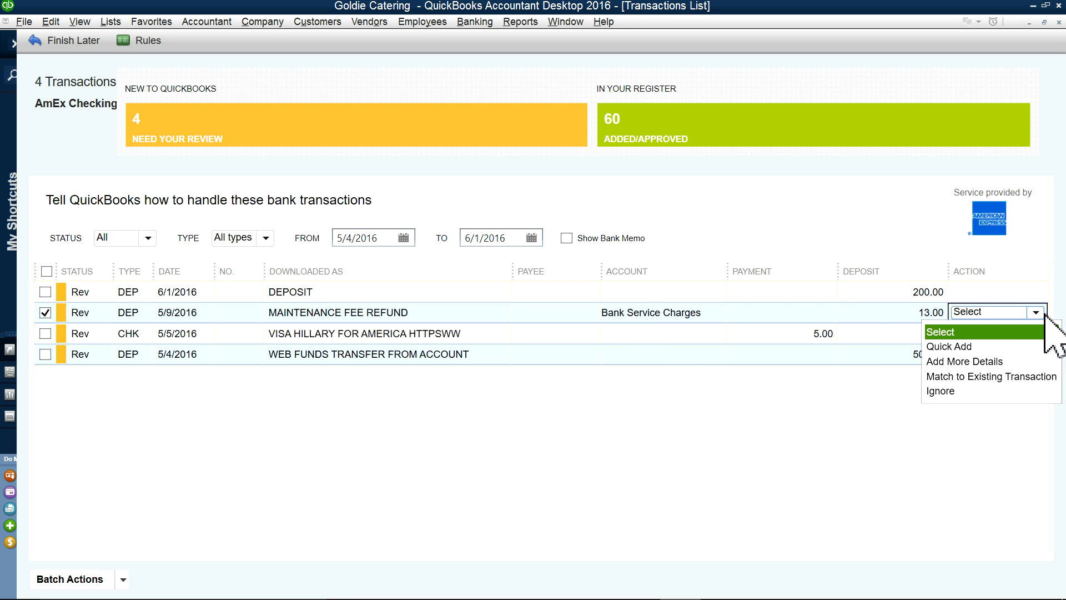
click(935, 344)
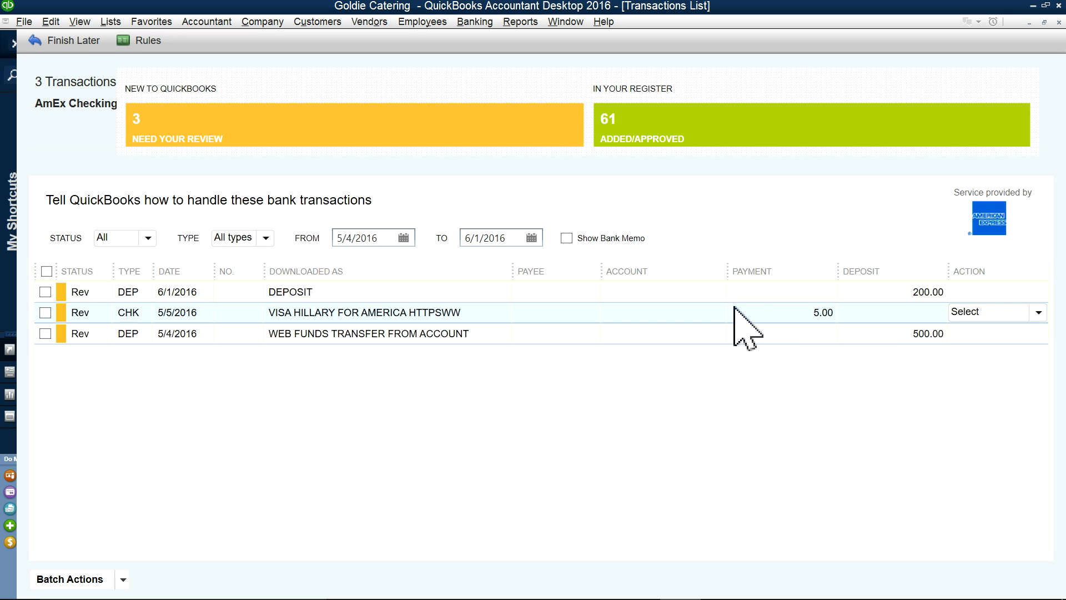
Step: Assign Owners Draw to the 5/5 $5.00 CHK charge and Quick Add it
click(690, 317)
click(720, 312)
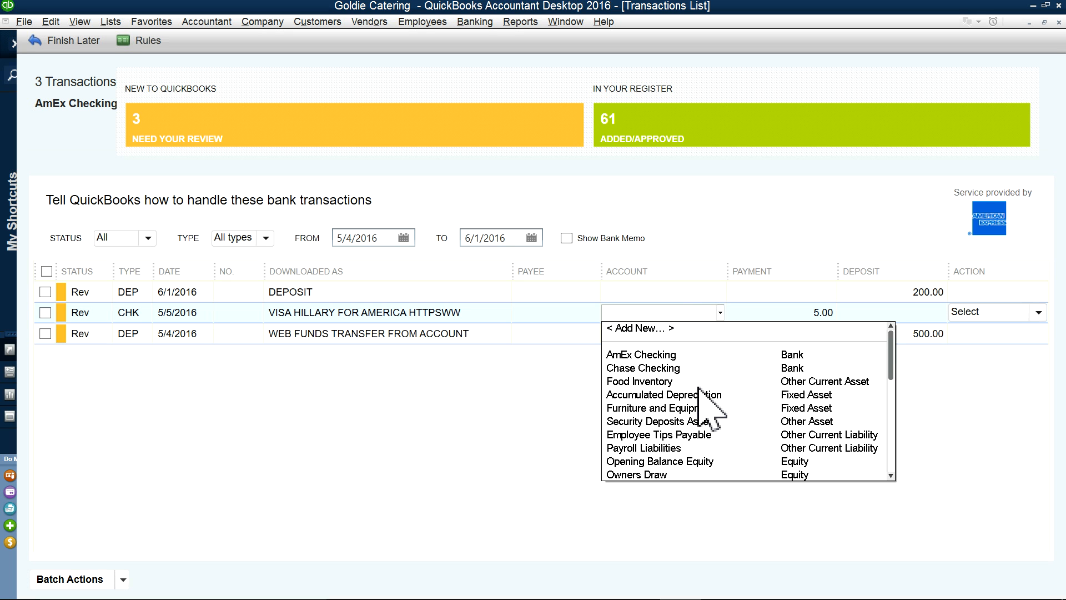
scroll(699, 388, down, 2)
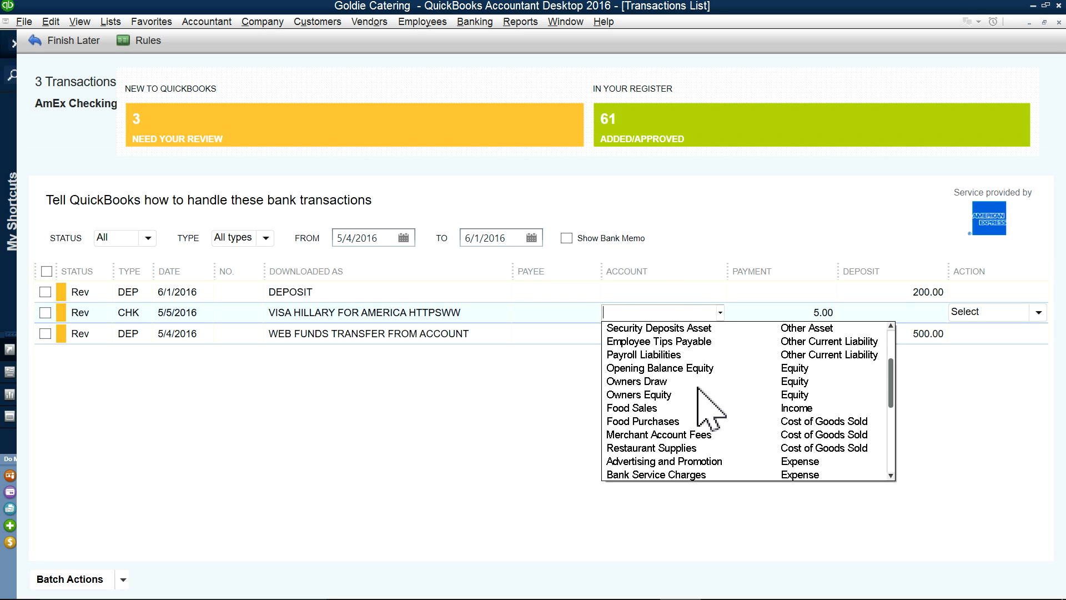
click(652, 382)
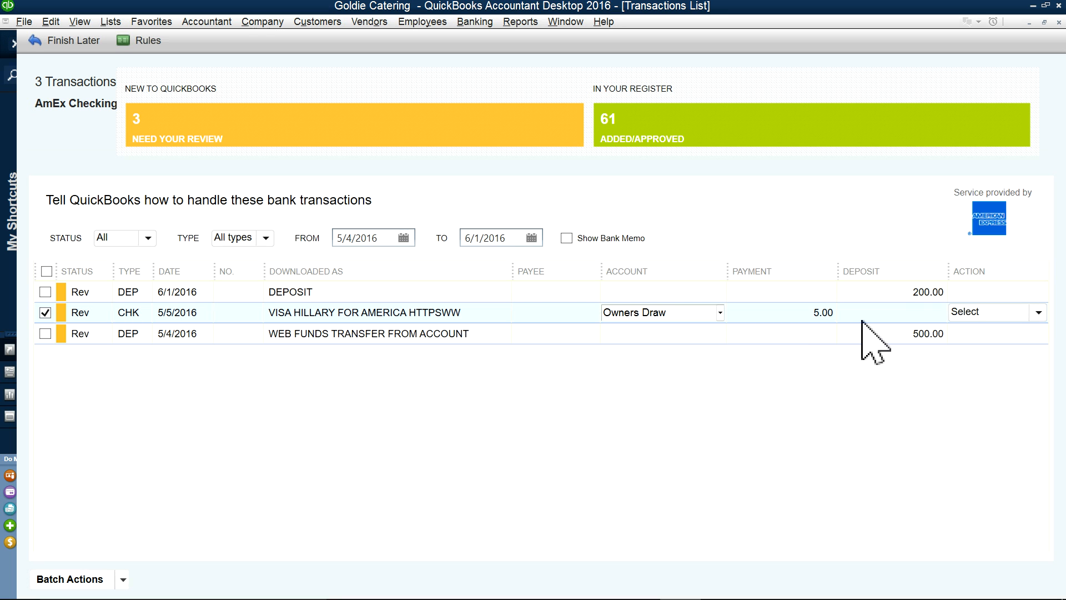
click(1035, 313)
click(997, 341)
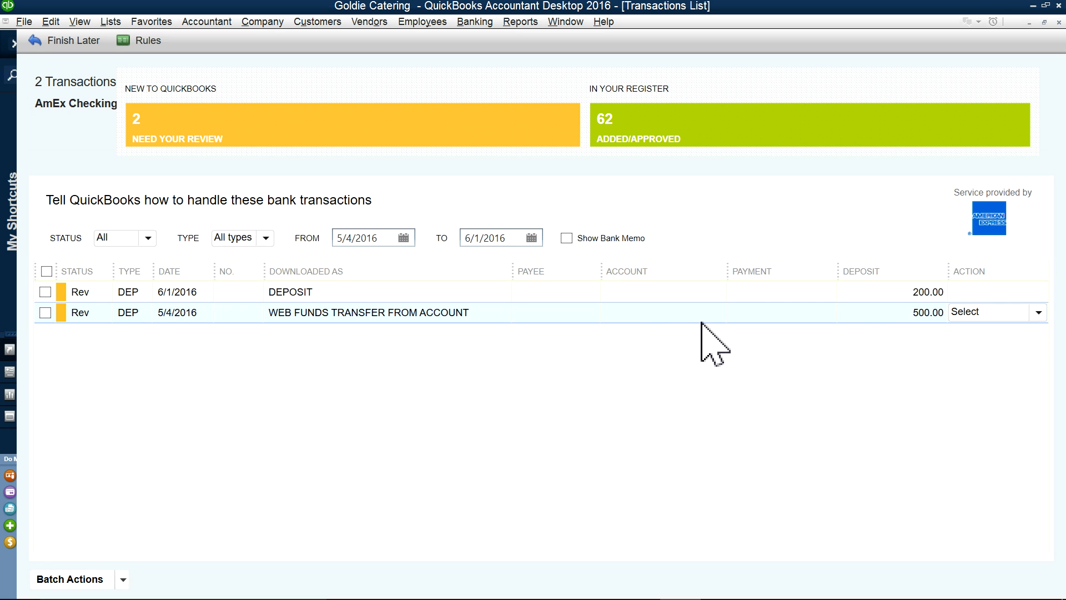
Step: Set the 6/1/2016 200.00 deposit's account to Food Sales
click(649, 290)
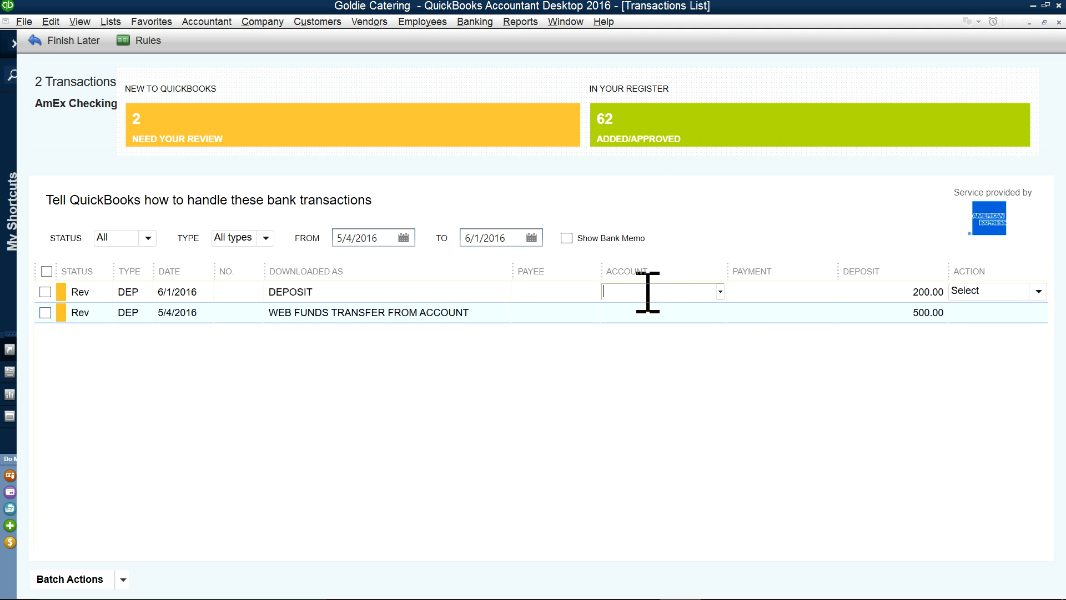
click(721, 291)
scroll(744, 399, down, 3)
scroll(740, 389, down, 2)
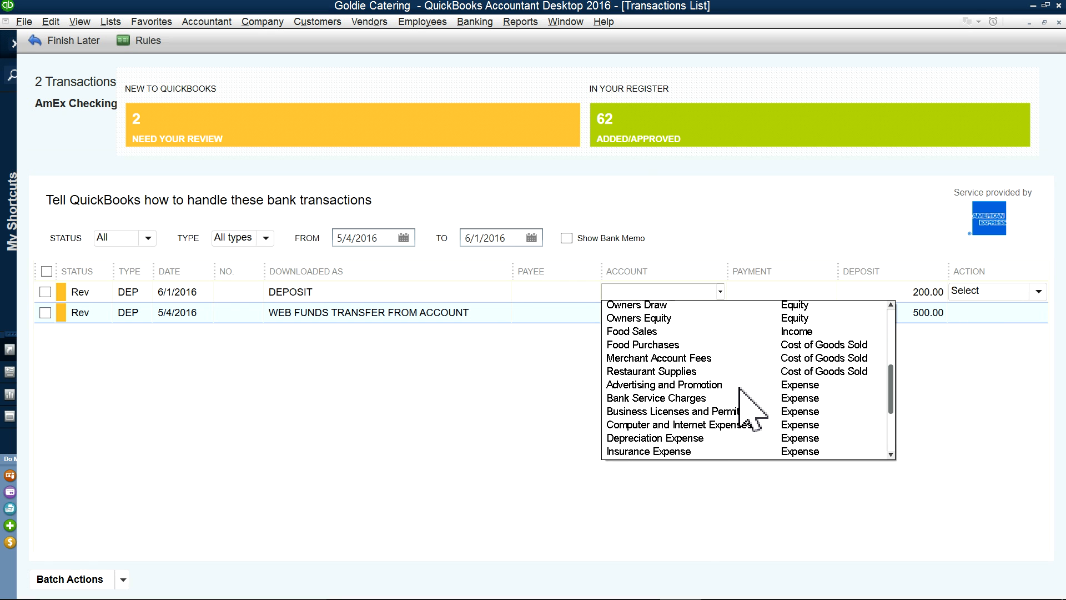
scroll(740, 389, up, 3)
scroll(752, 406, up, 2)
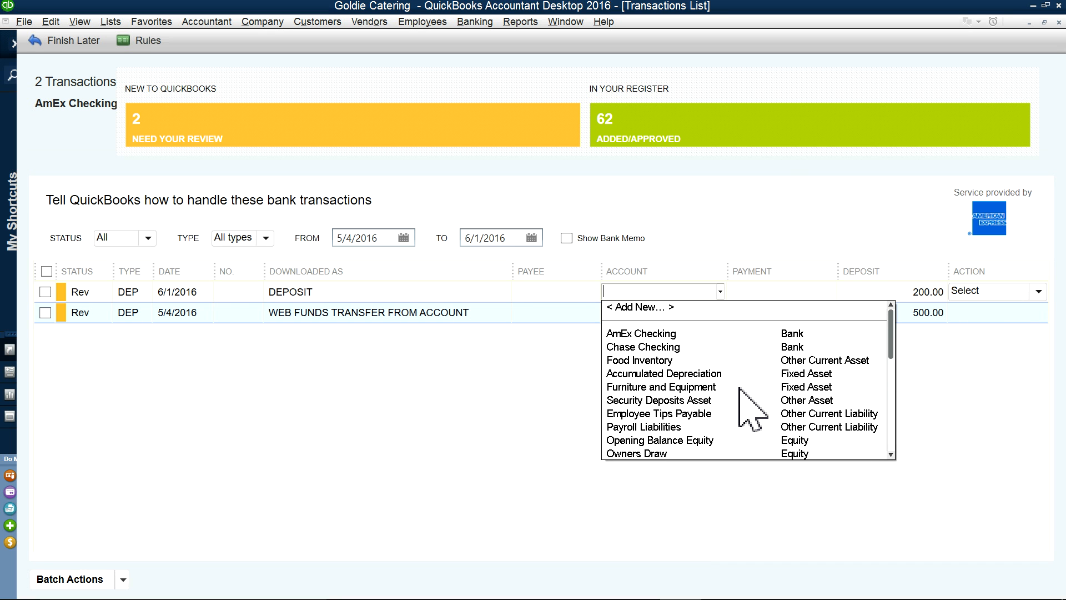
scroll(752, 408, down, 8)
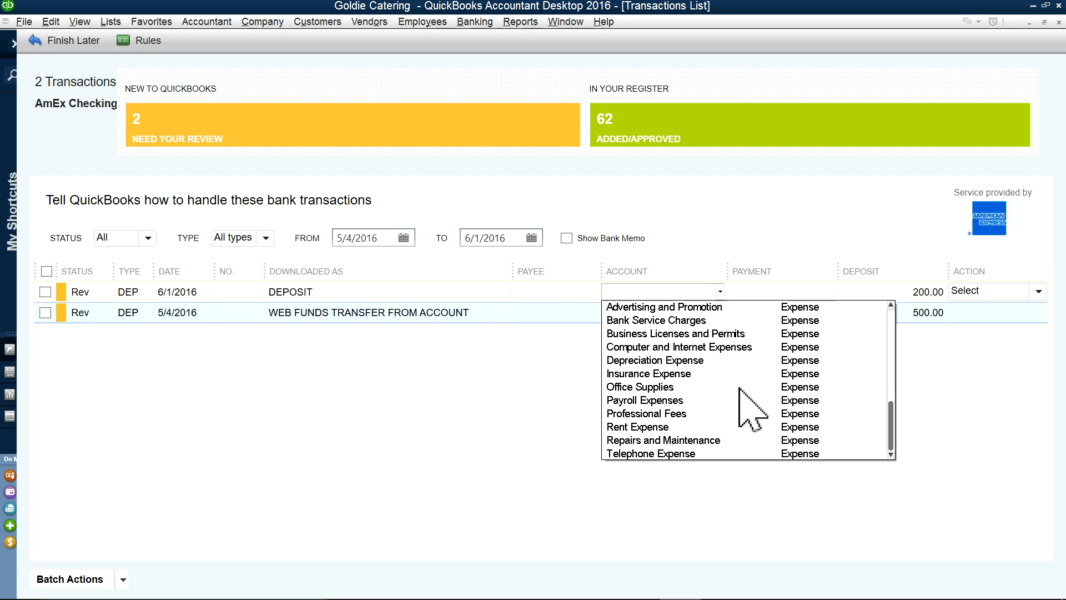
scroll(744, 405, up, 4)
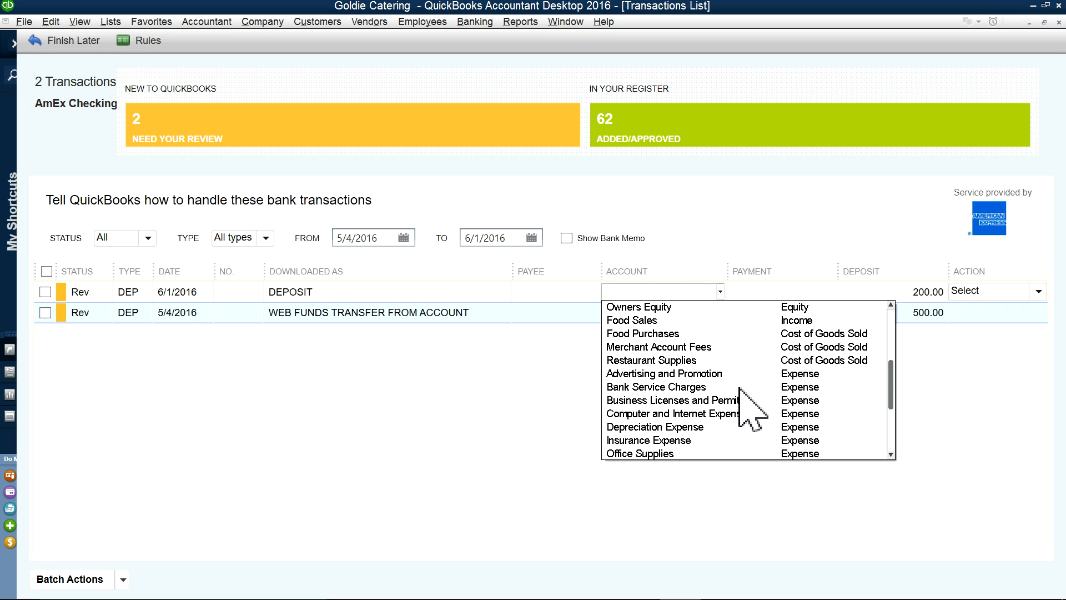
click(653, 334)
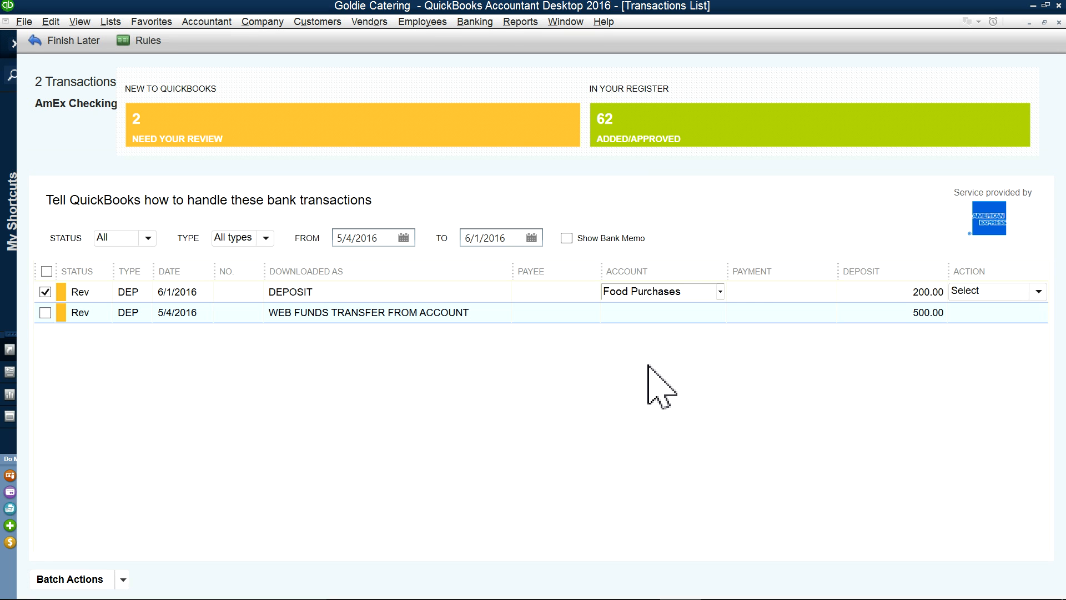
click(720, 291)
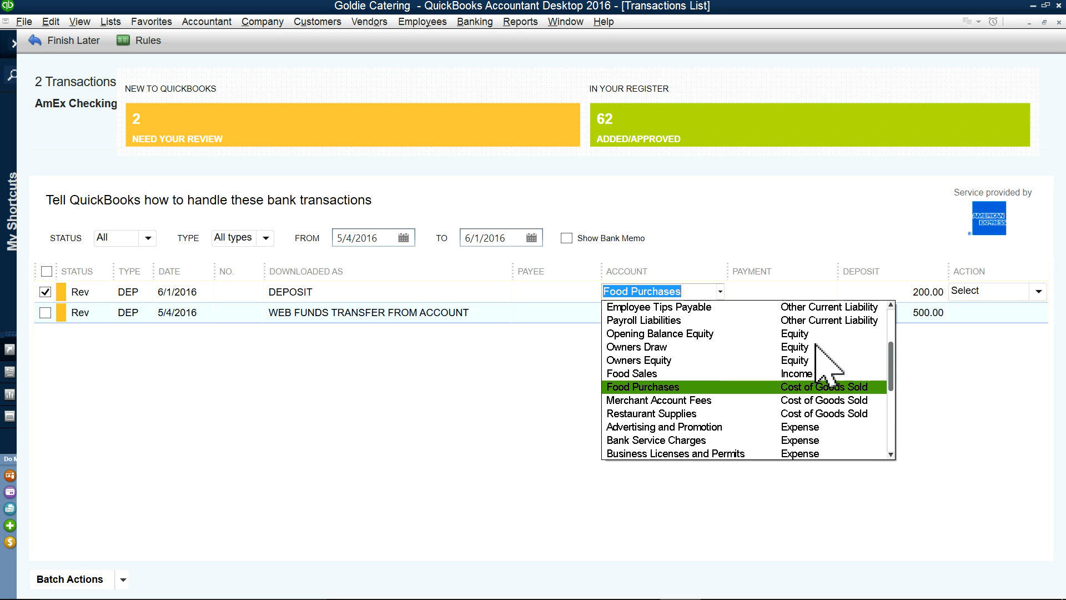
click(794, 373)
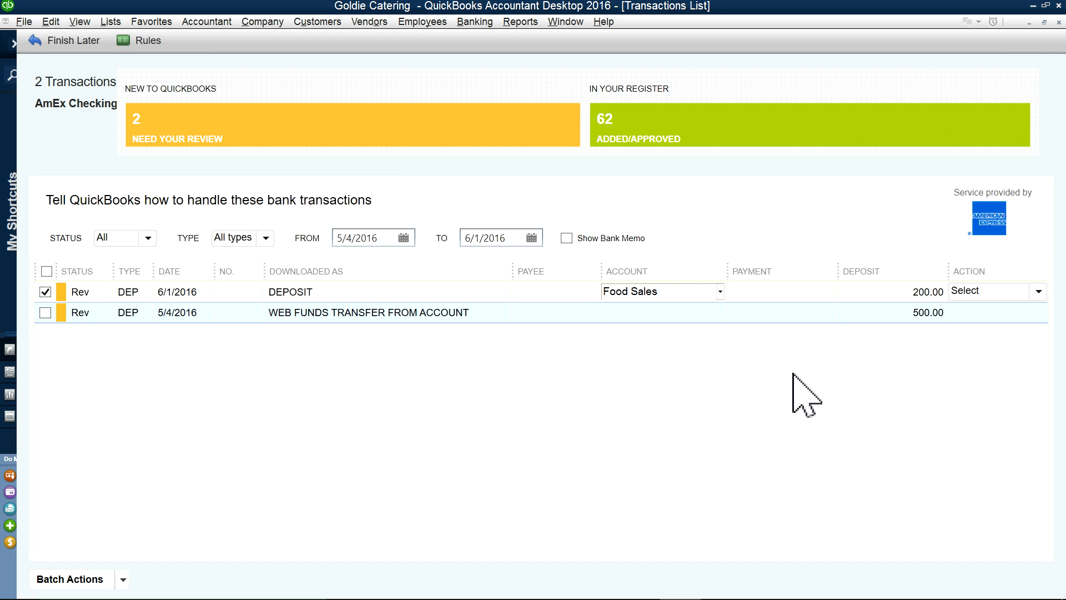
Step: Make C1 the deposit's payee, creating C1 as a new customer
click(543, 286)
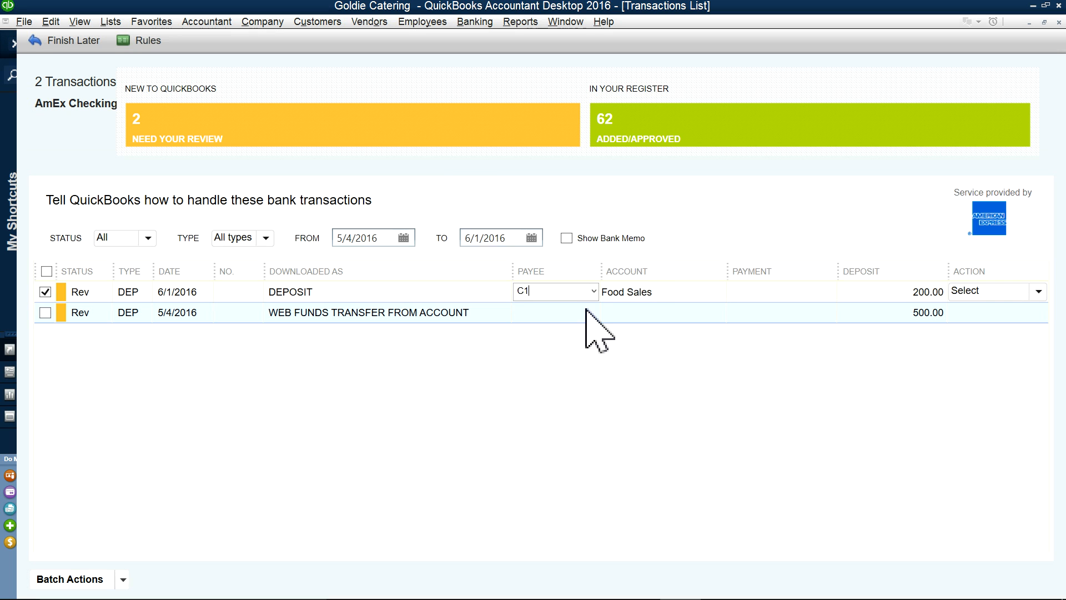
key(Tab)
click(460, 280)
click(506, 230)
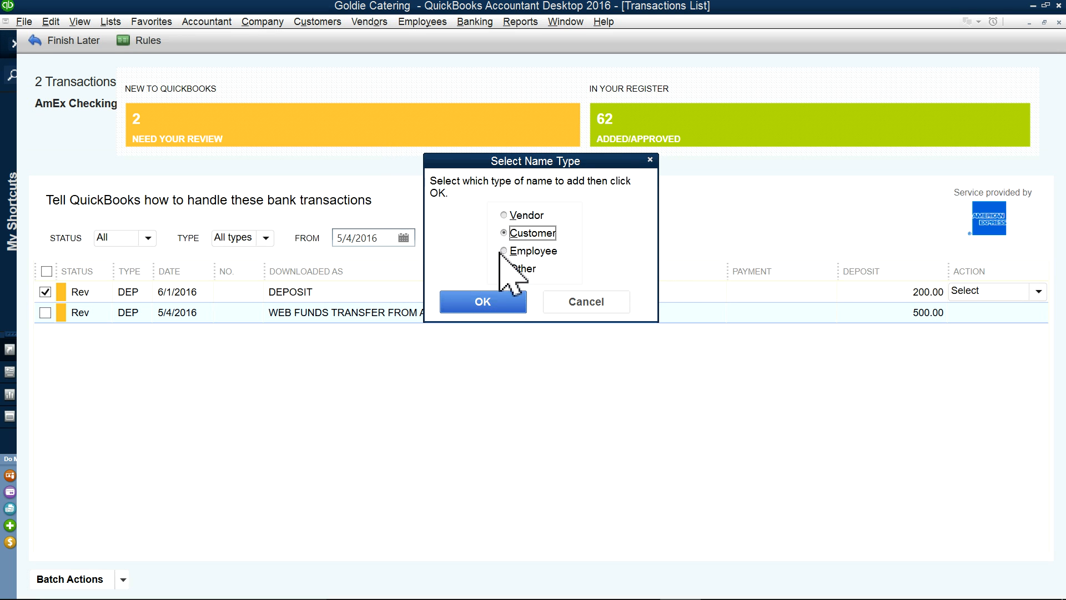
click(493, 302)
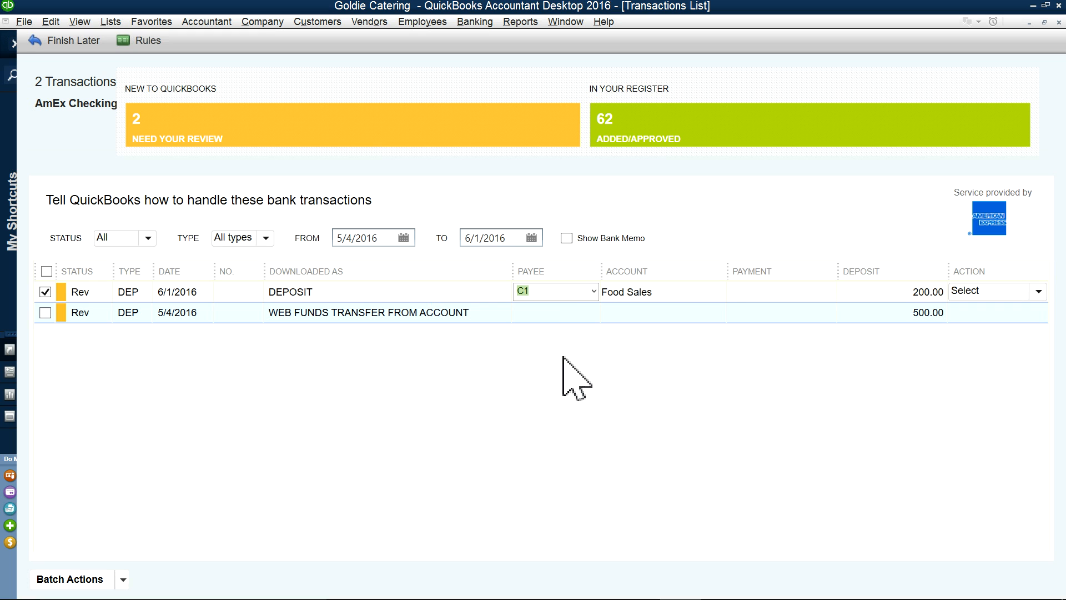
key(Tab)
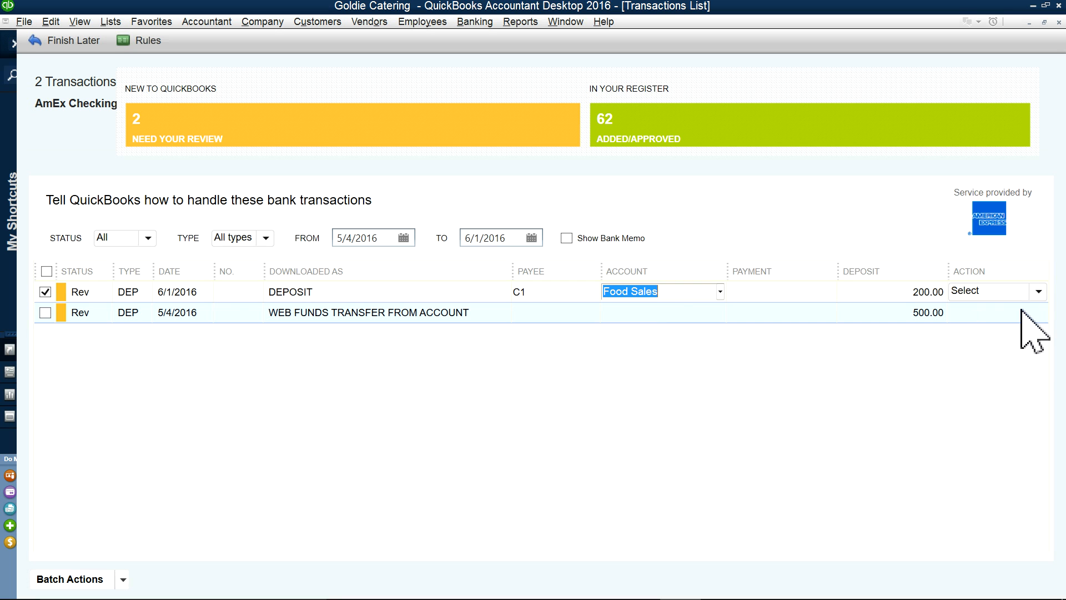
click(1037, 291)
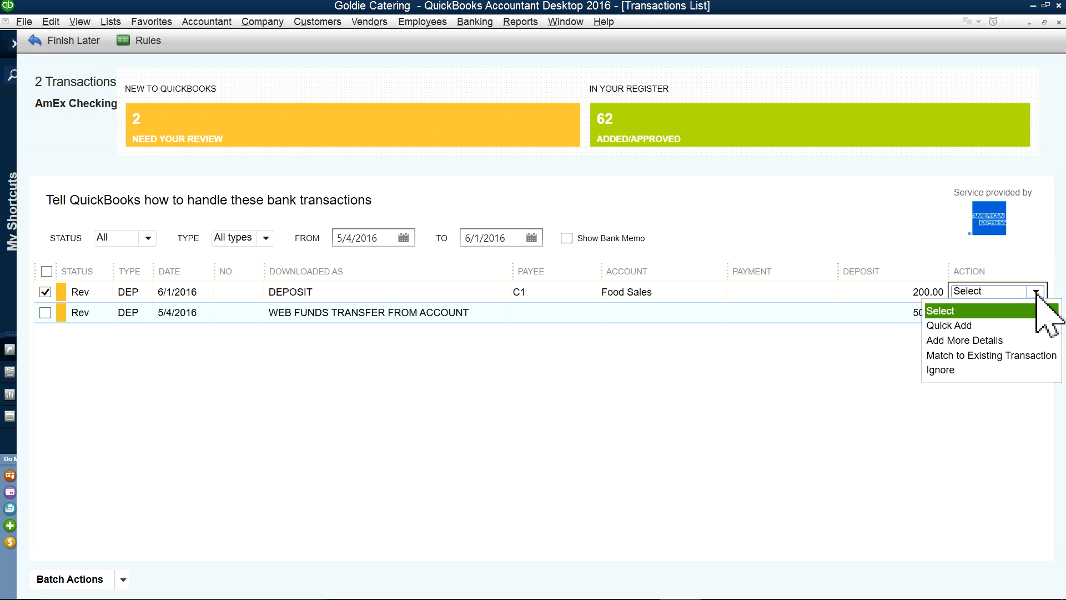
Step: Quick Add the 200.00 deposit and accept the rule mapping DEPOSIT to C1 under Food Sales
click(956, 326)
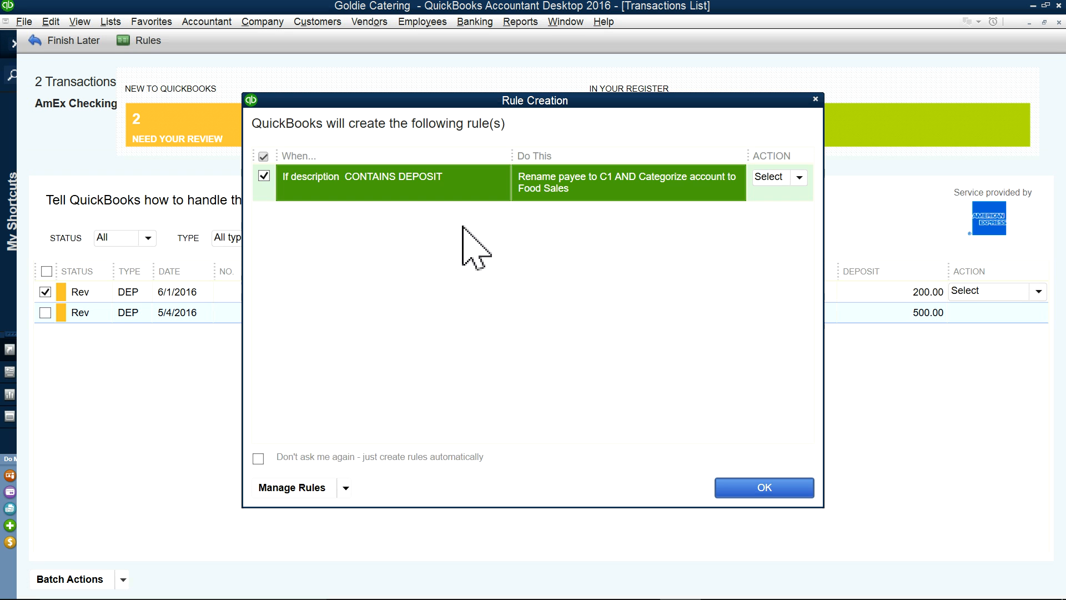
click(752, 489)
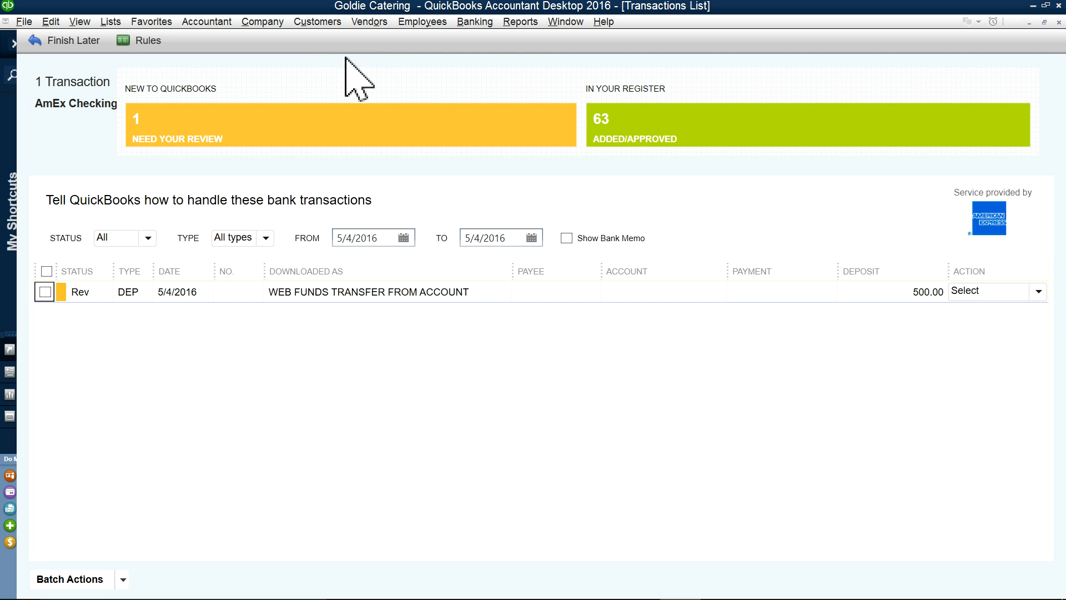
Step: Go to the Home page from the Company menu
click(332, 23)
click(332, 23)
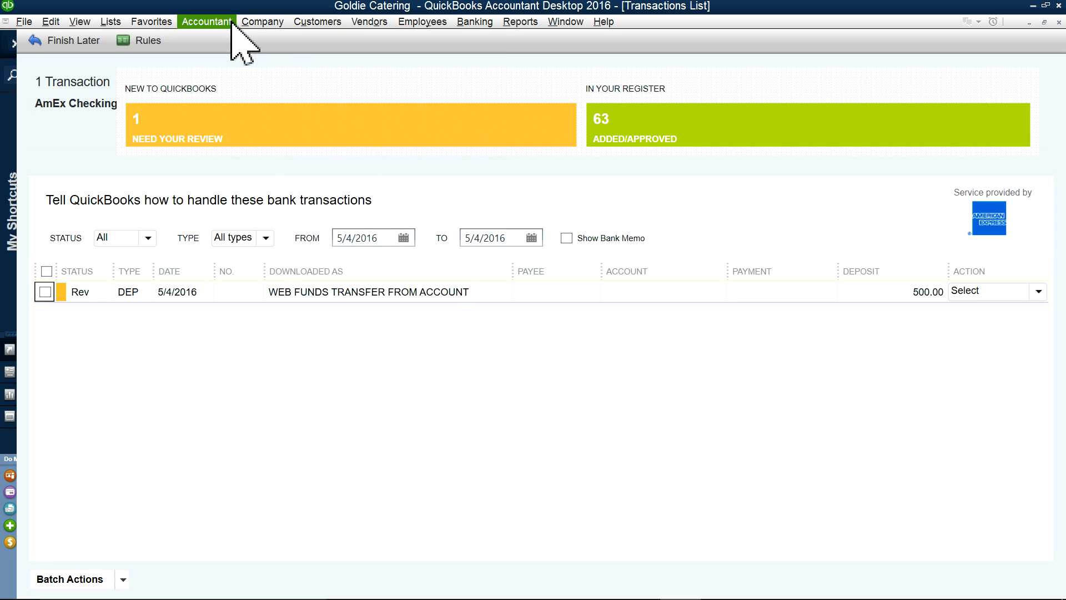
click(258, 22)
click(260, 39)
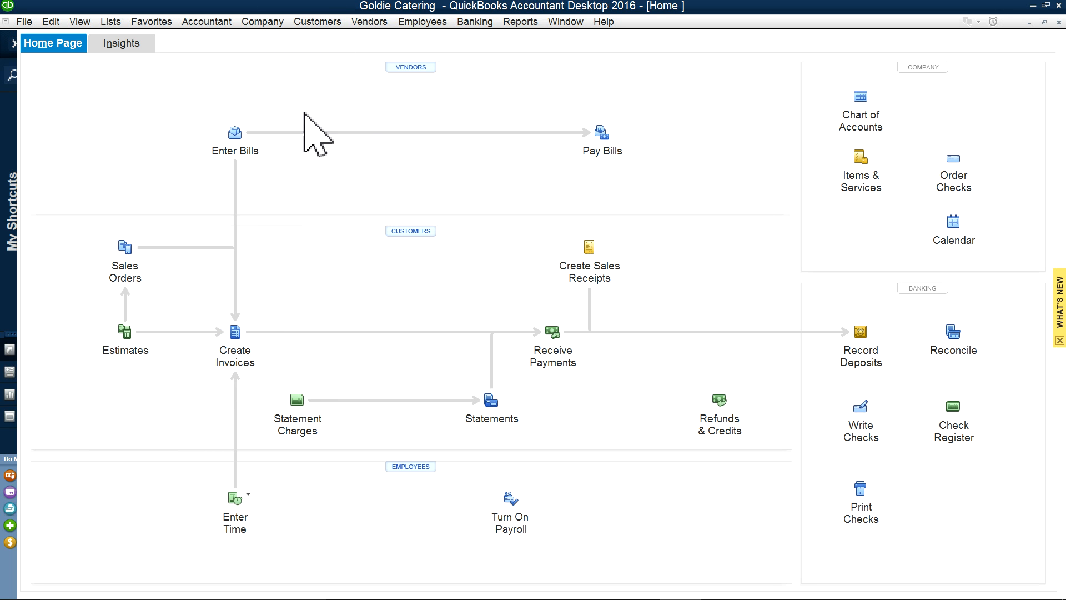
Step: Confirm C1's 06/01/2016 200.00 AmEx Checking deposit in the widened Customer Center, then return Home
click(305, 22)
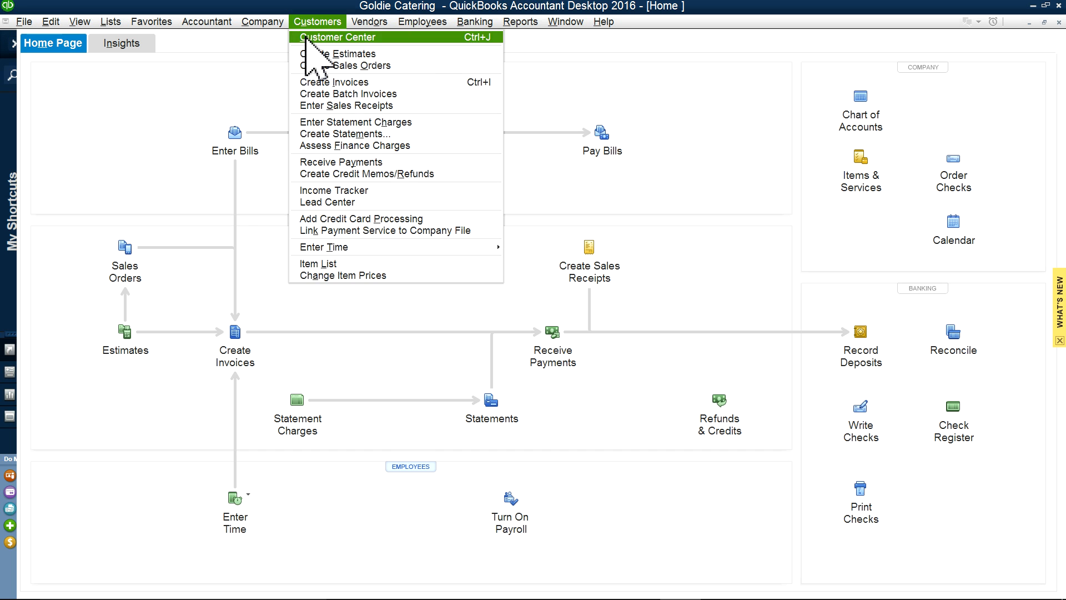
click(305, 37)
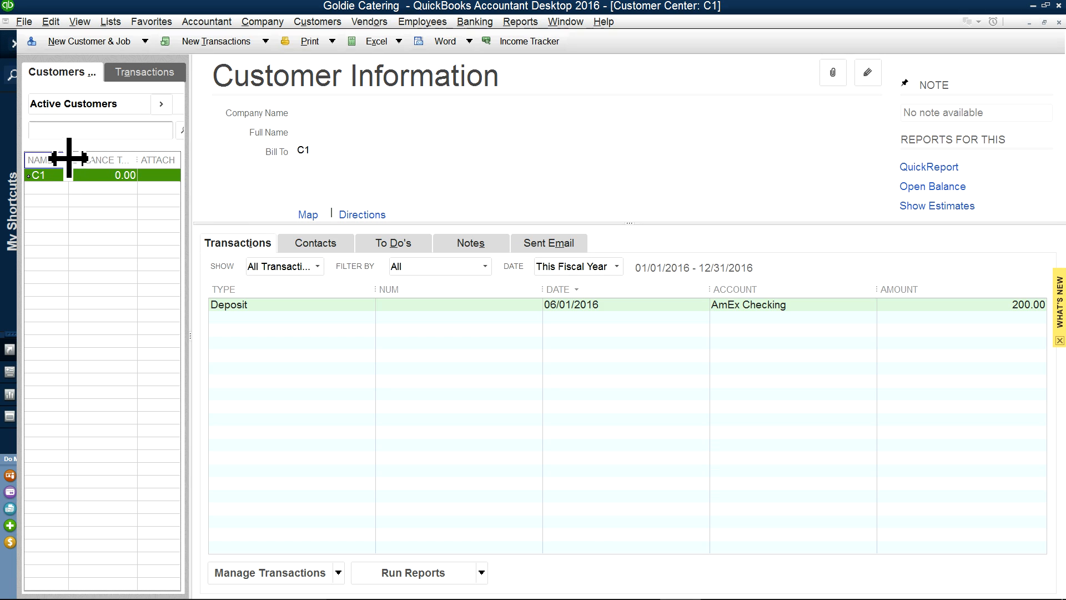
drag(69, 159, 88, 159)
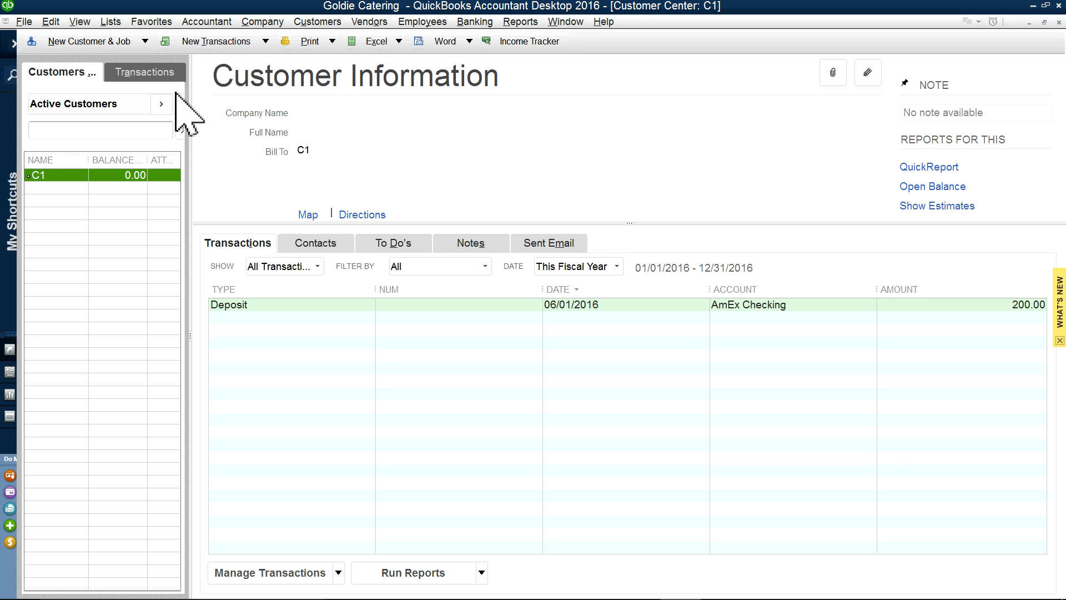
drag(197, 94, 300, 98)
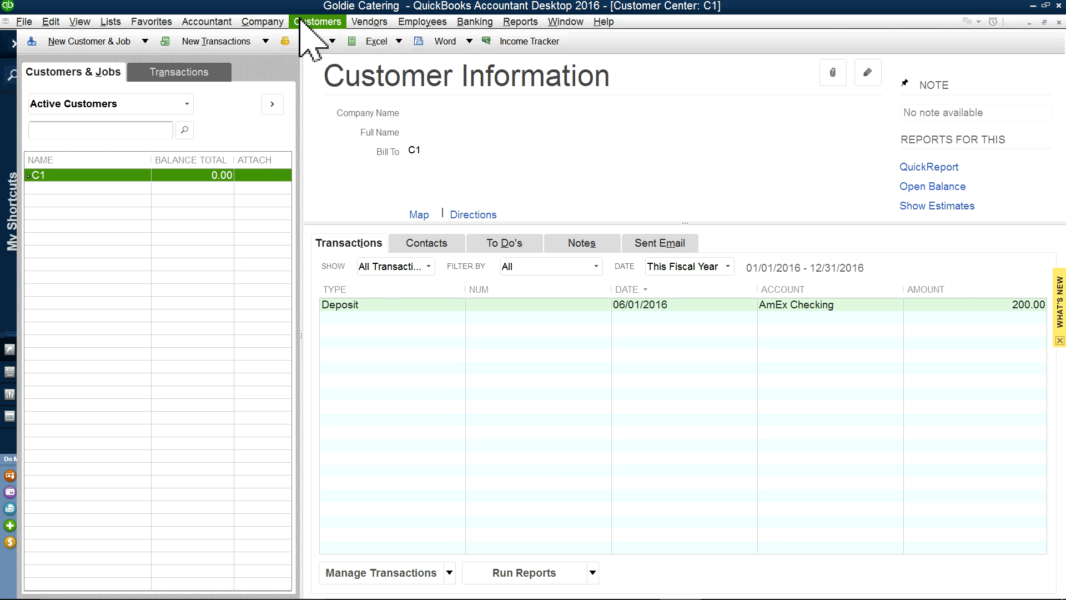
click(265, 22)
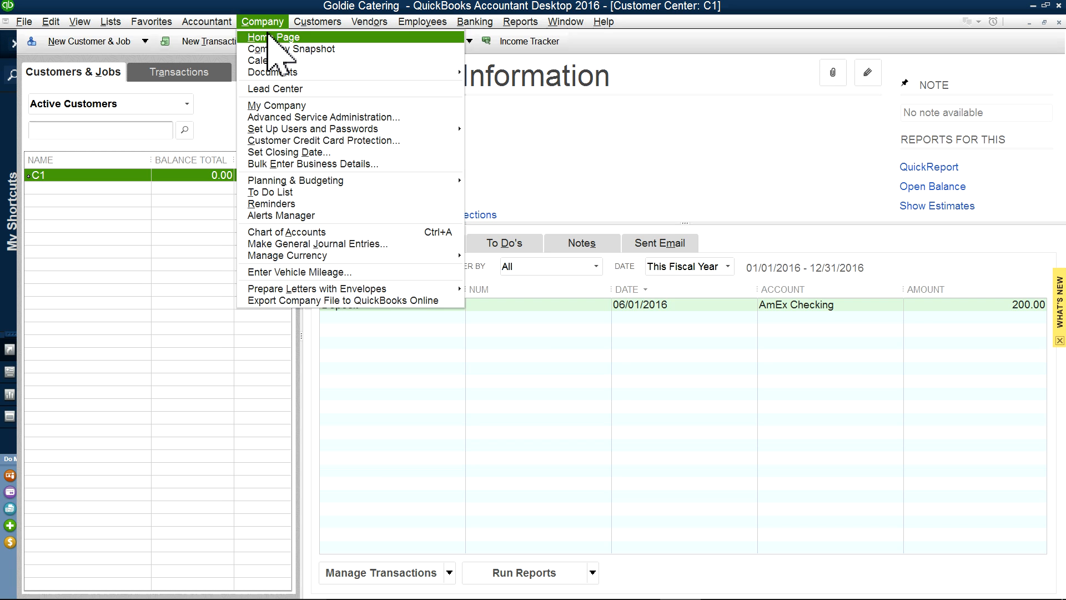
click(269, 37)
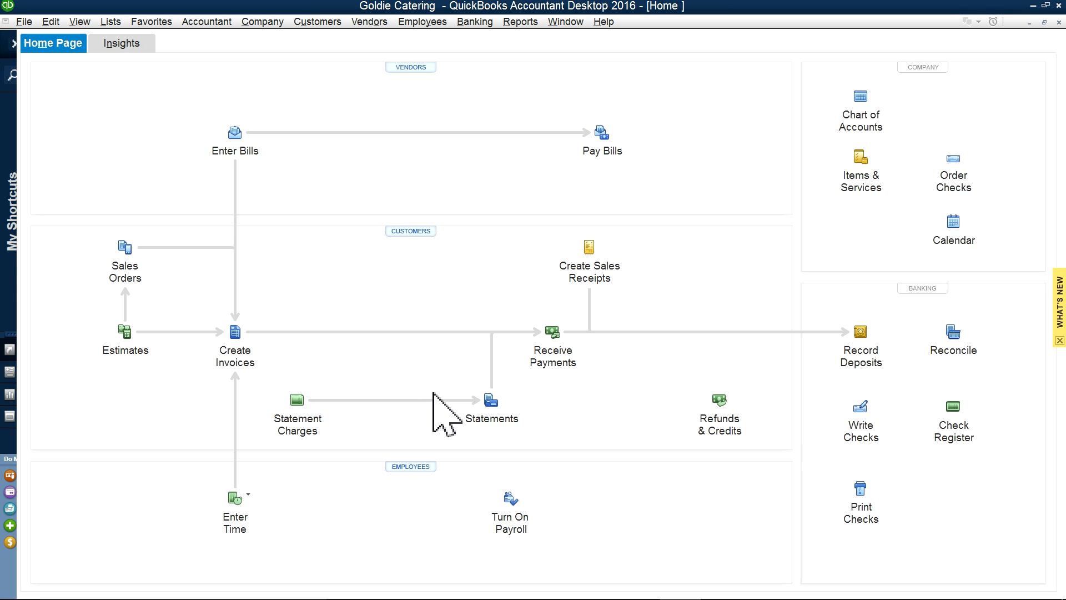
Step: Add new customer c2 to a fresh invoice and begin its first line item
click(229, 360)
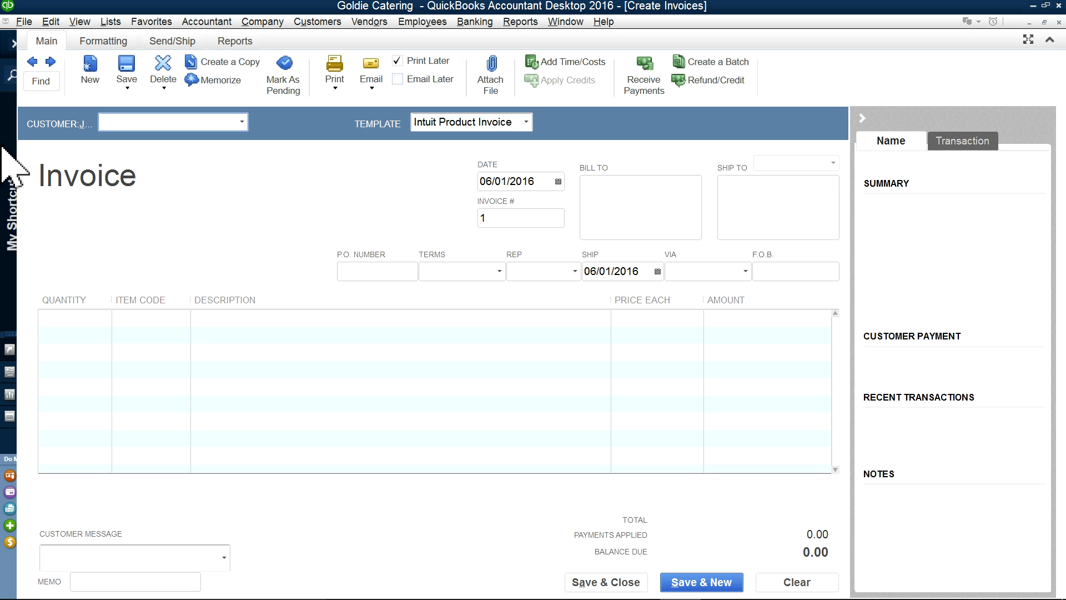
click(242, 121)
click(125, 143)
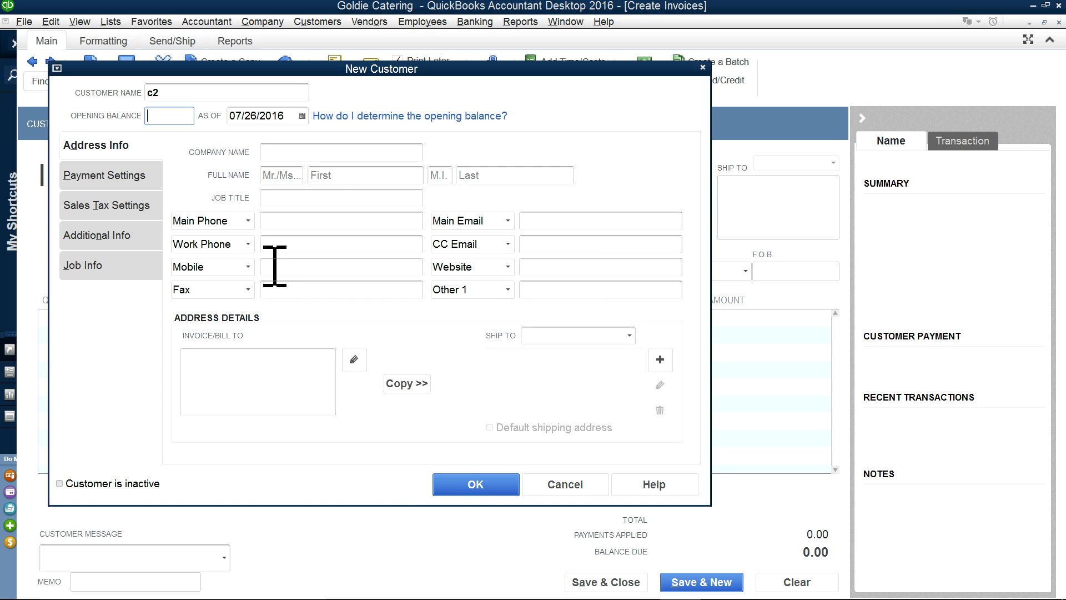
click(473, 485)
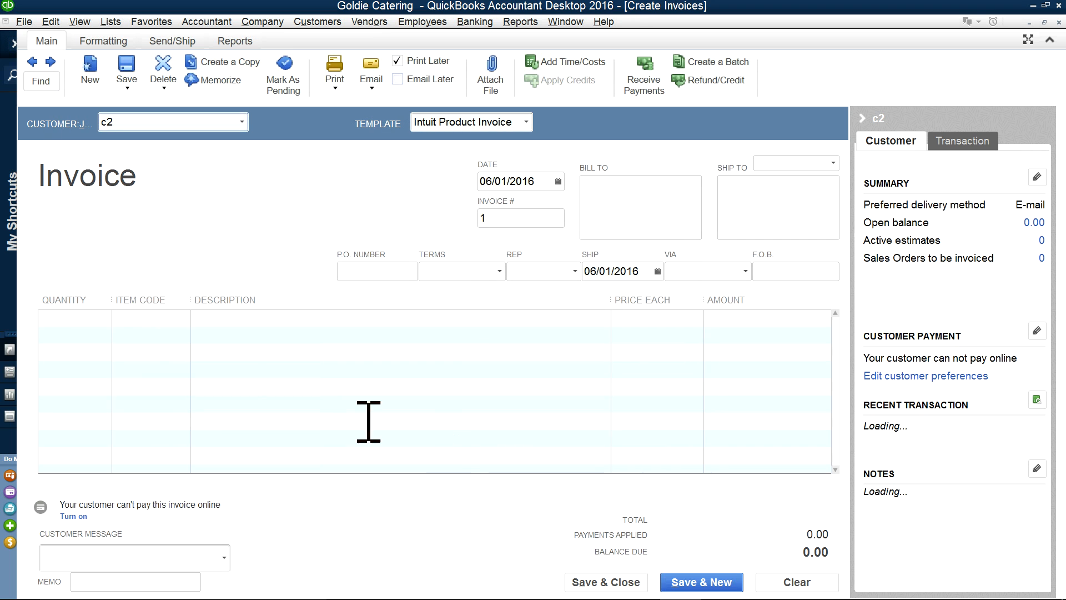
click(142, 320)
click(184, 318)
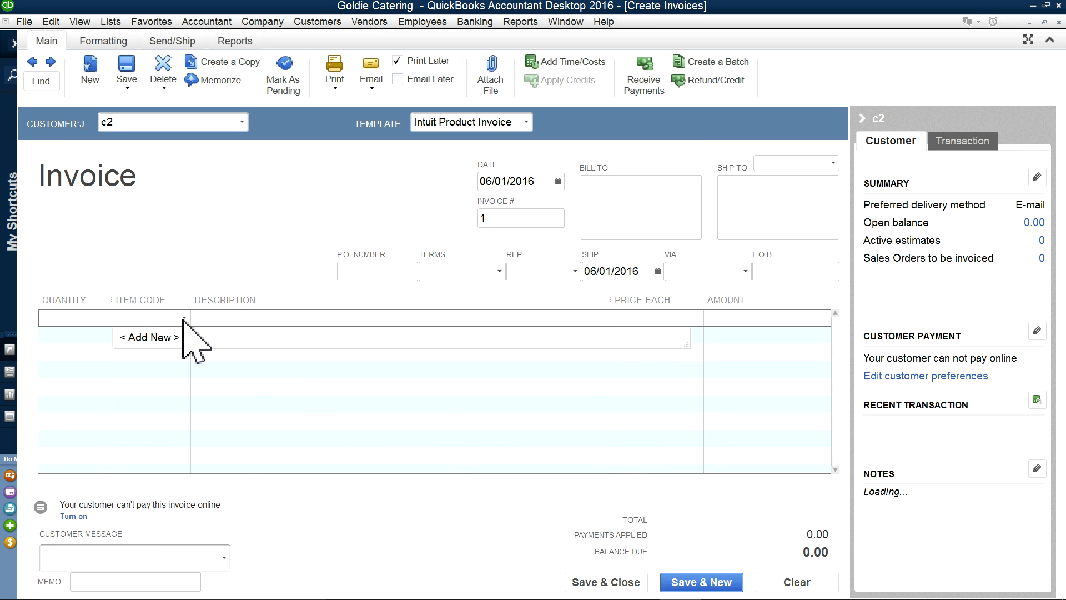
Step: Create a Service-type item named Service, with description Service, linked to the Food Sales account
click(151, 337)
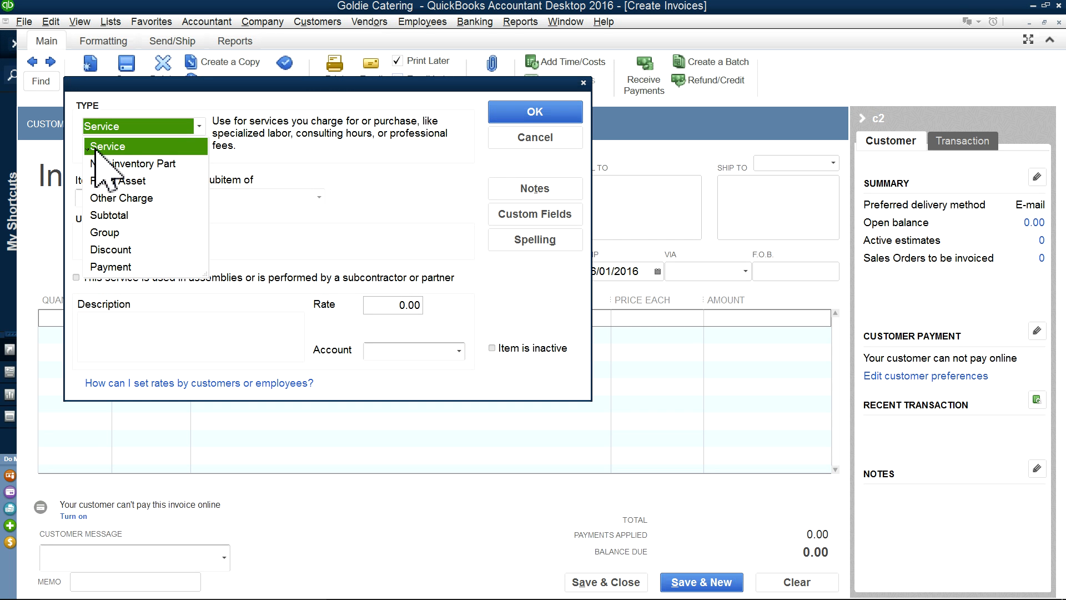
click(102, 146)
click(136, 198)
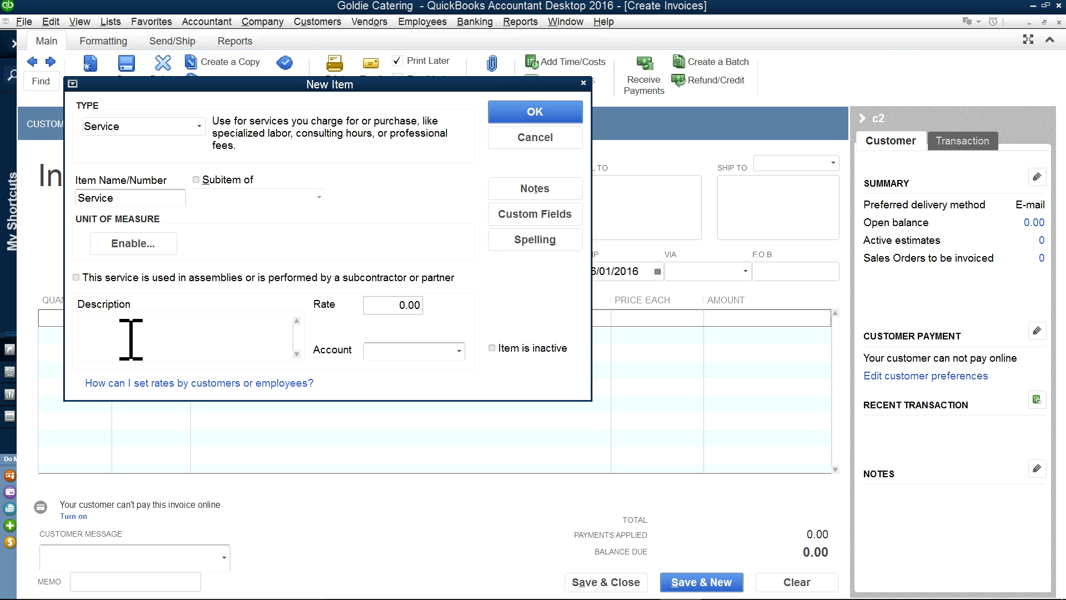
double_click(133, 198)
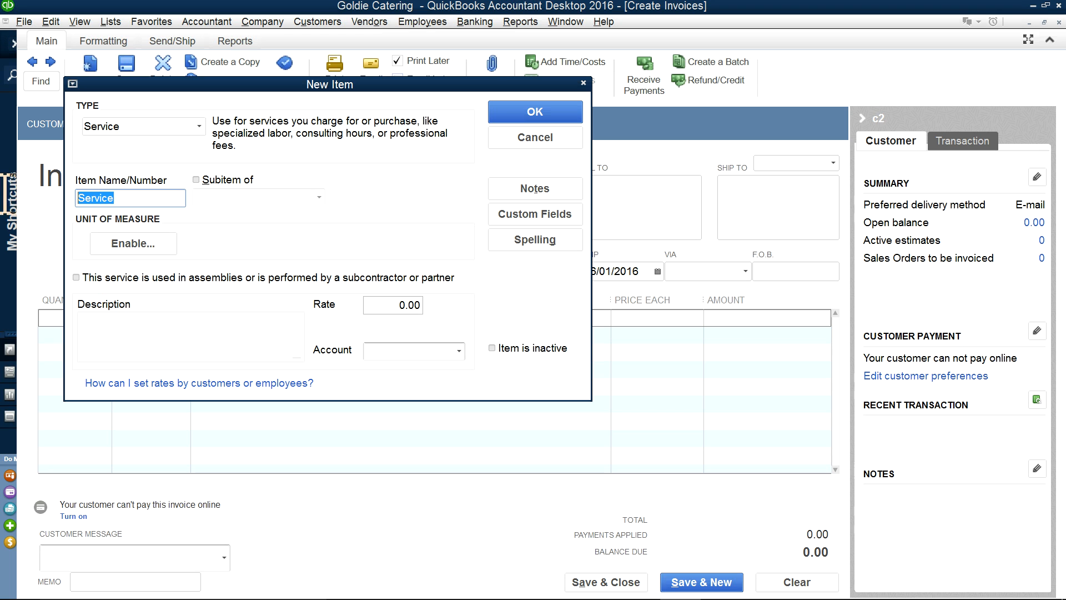
right_click(100, 198)
click(121, 233)
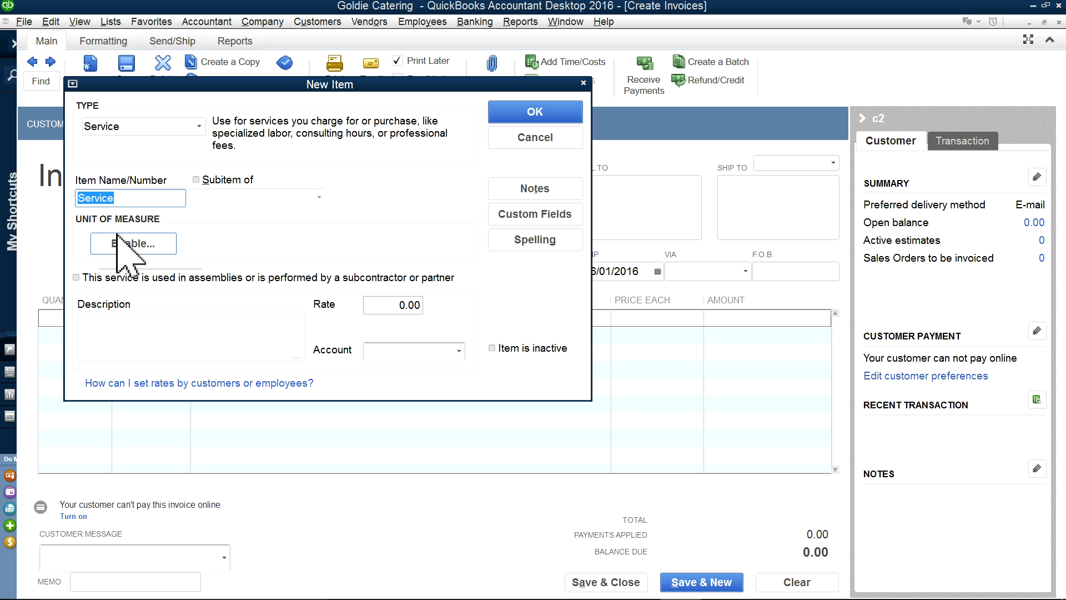
click(146, 325)
right_click(147, 326)
click(146, 358)
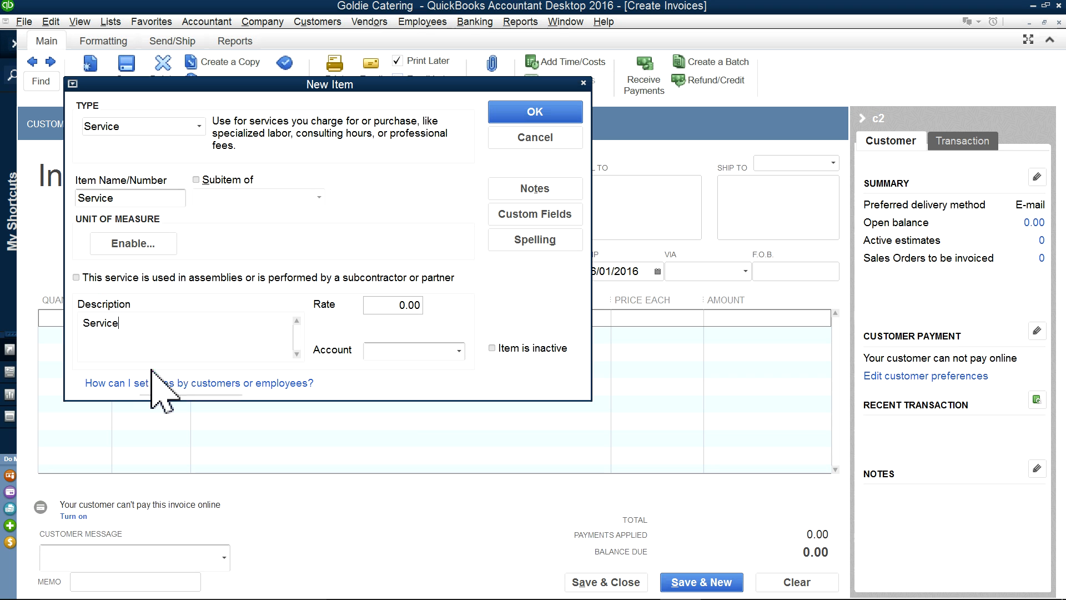
click(460, 351)
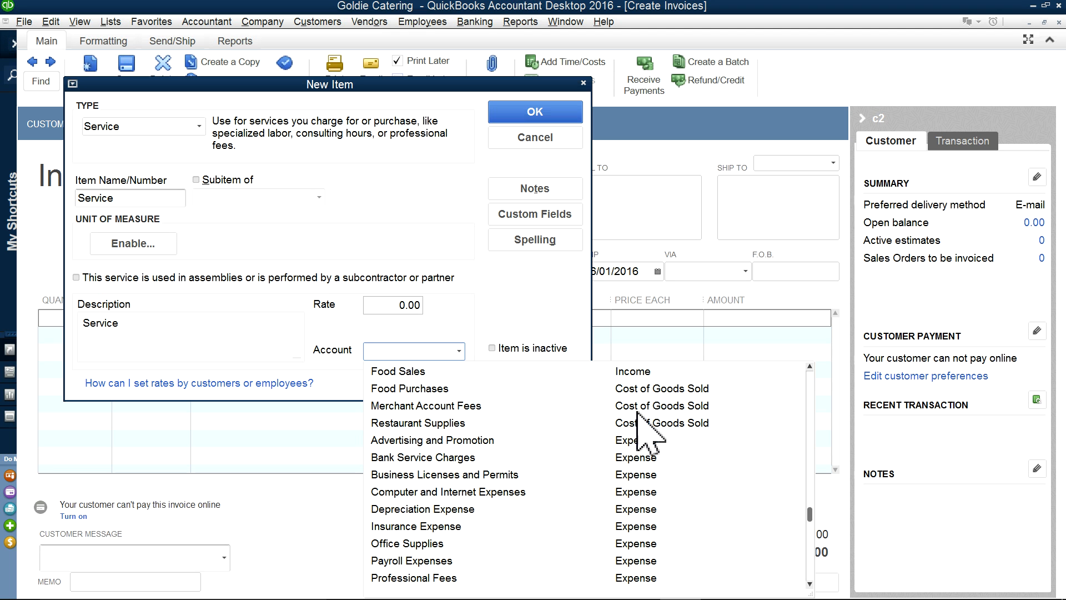
click(629, 373)
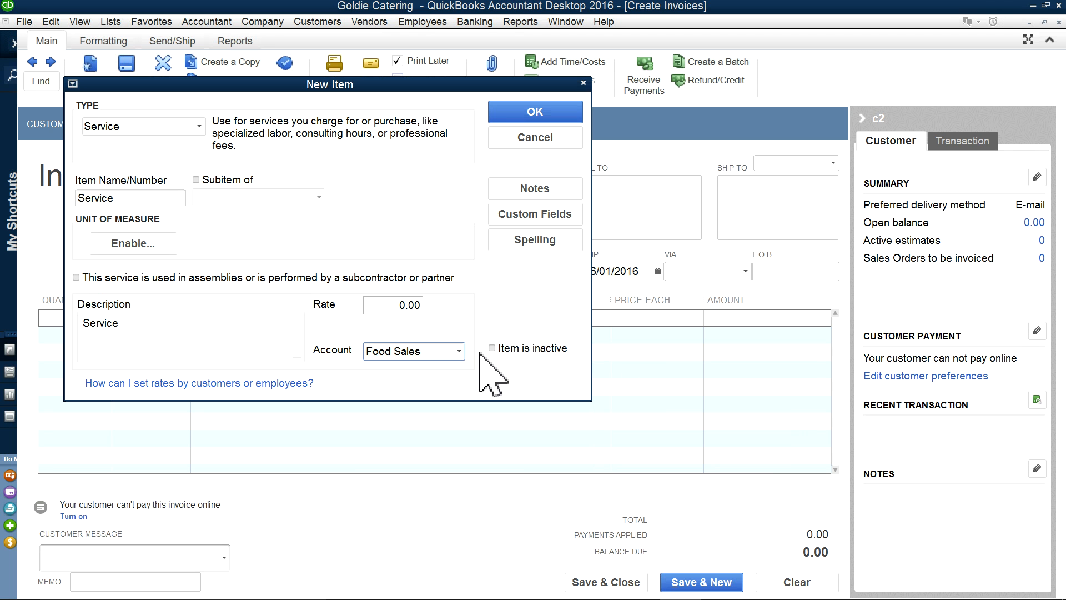
click(509, 111)
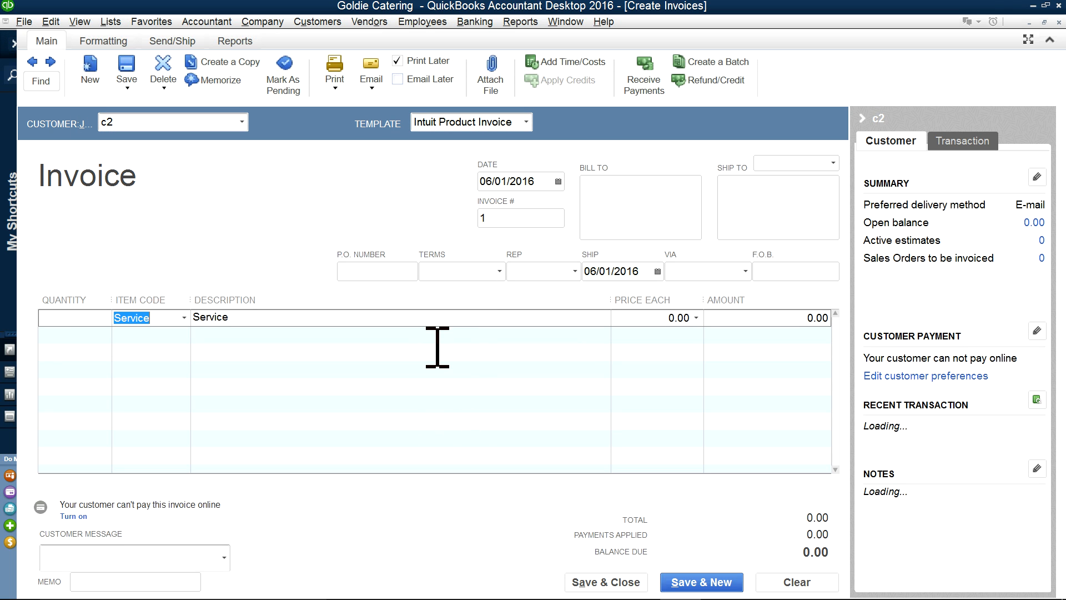
Step: Price the invoice line at 500 and move the date calendar back two months
click(658, 317)
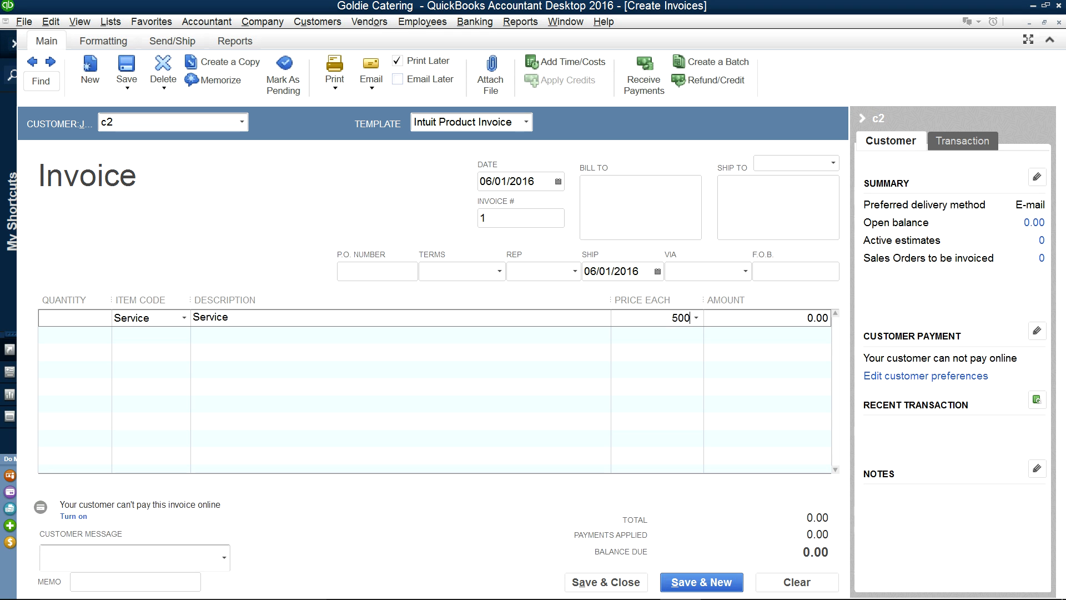
key(Tab)
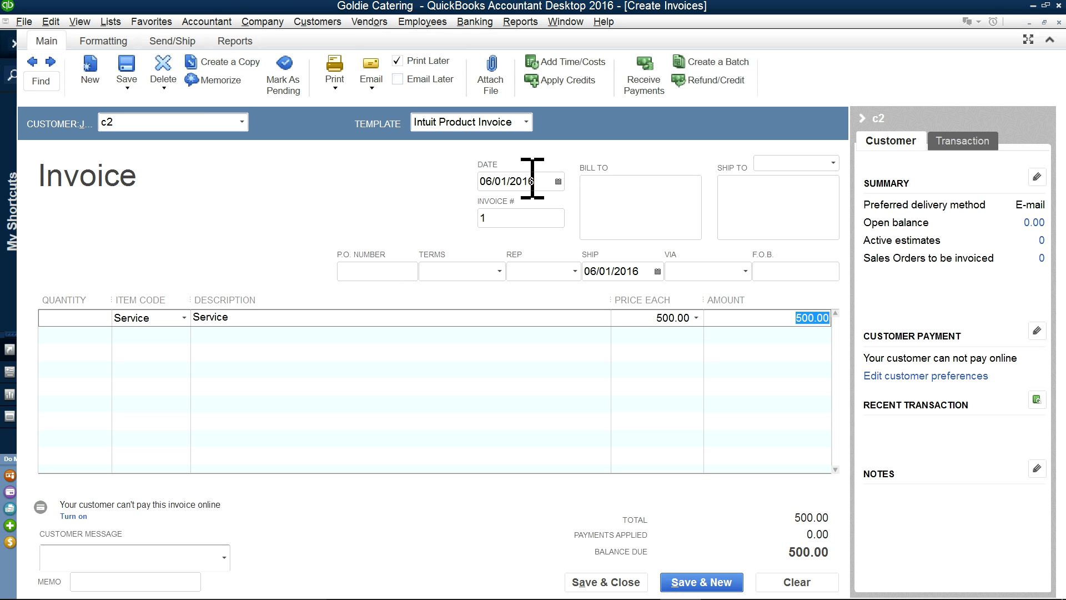
click(558, 181)
click(490, 202)
click(490, 203)
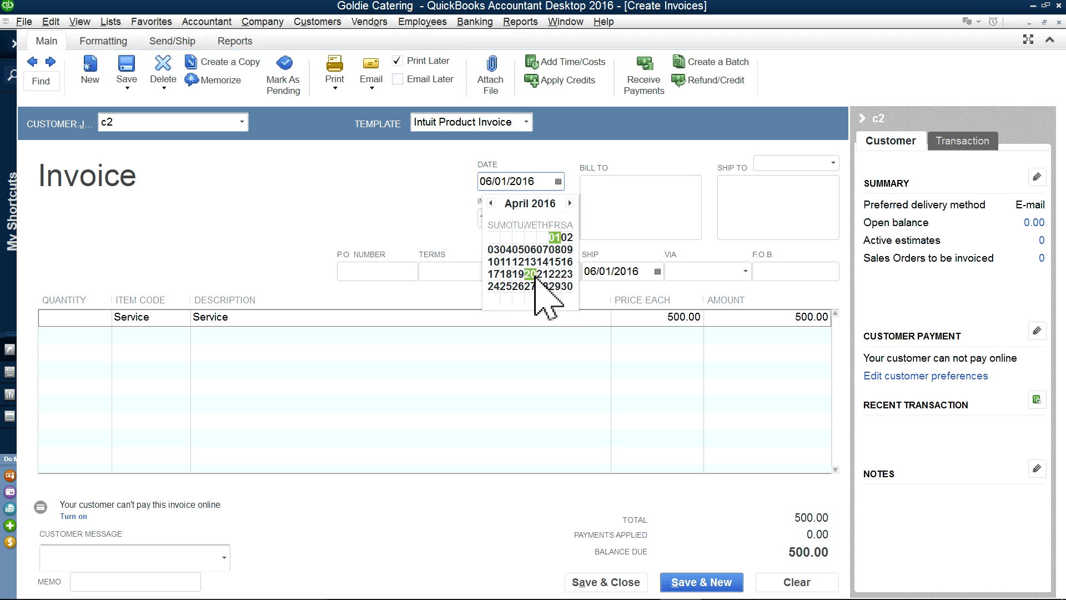
Step: Date the c2 invoice 04/25/2016 and save it, accepting the past-transaction warning
click(506, 286)
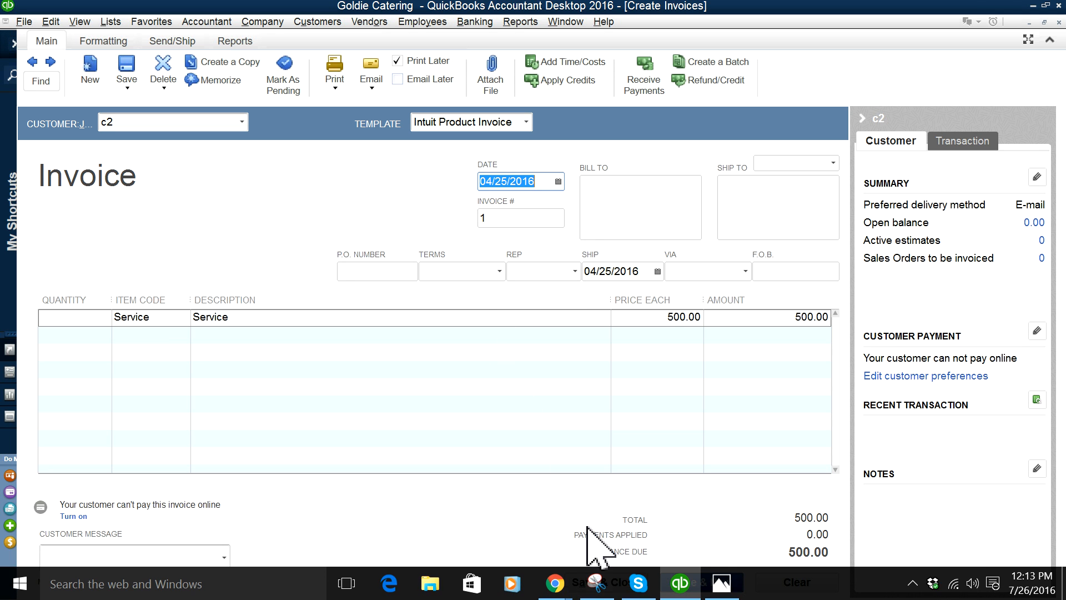
click(600, 581)
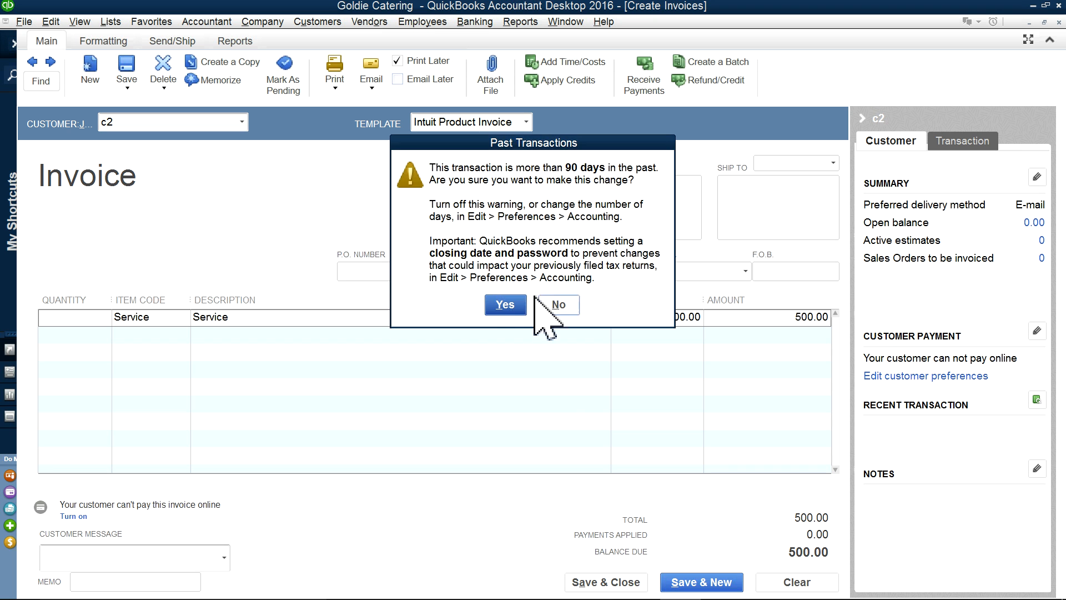
click(501, 305)
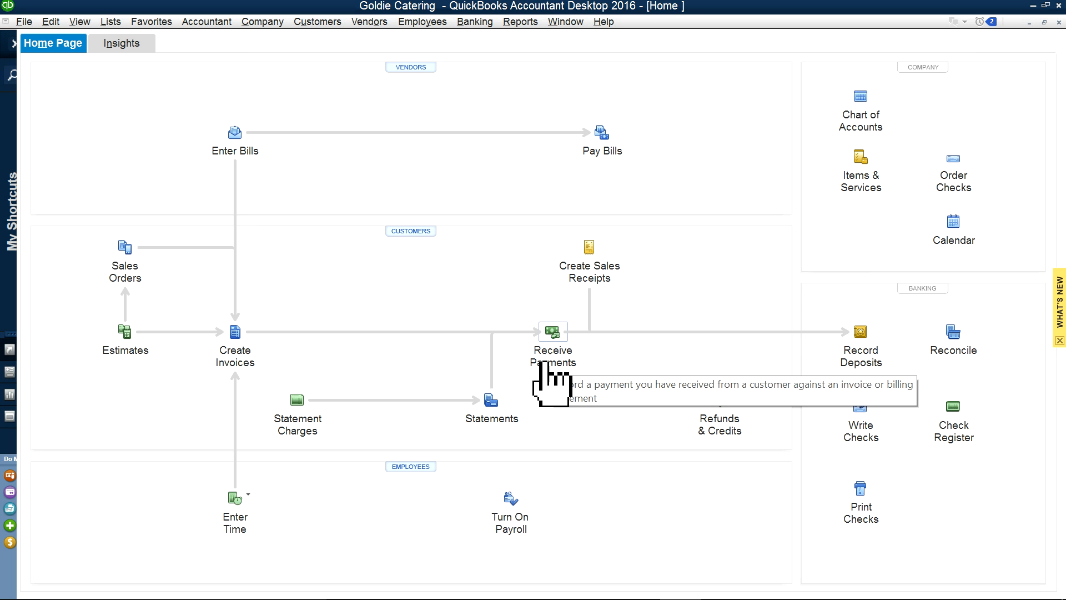
Step: Switch to the open Bank Feeds window and show the AmEx Checking Transaction List
click(469, 22)
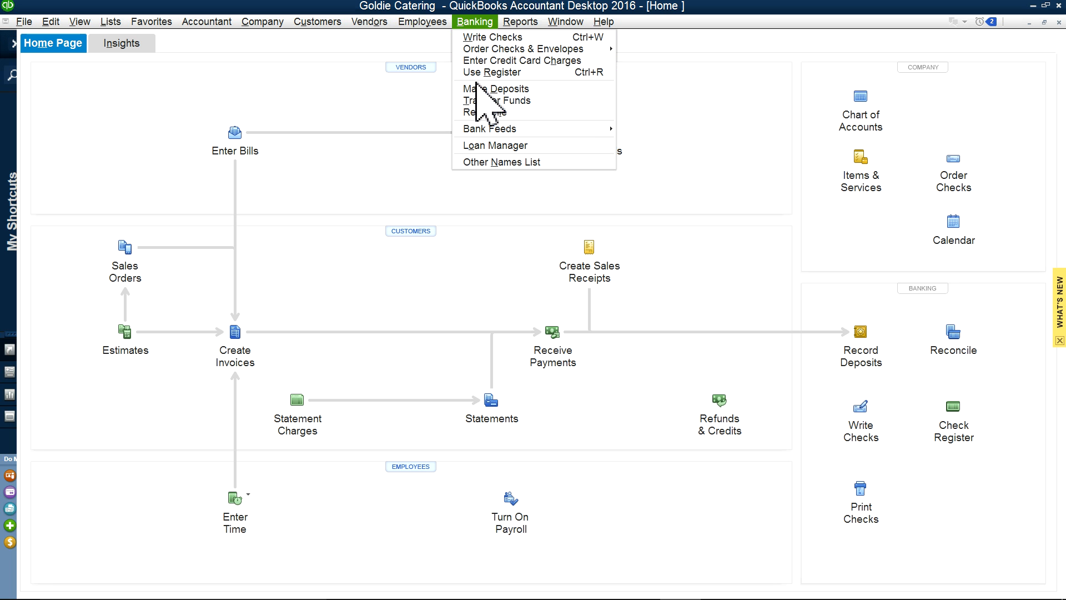
click(554, 24)
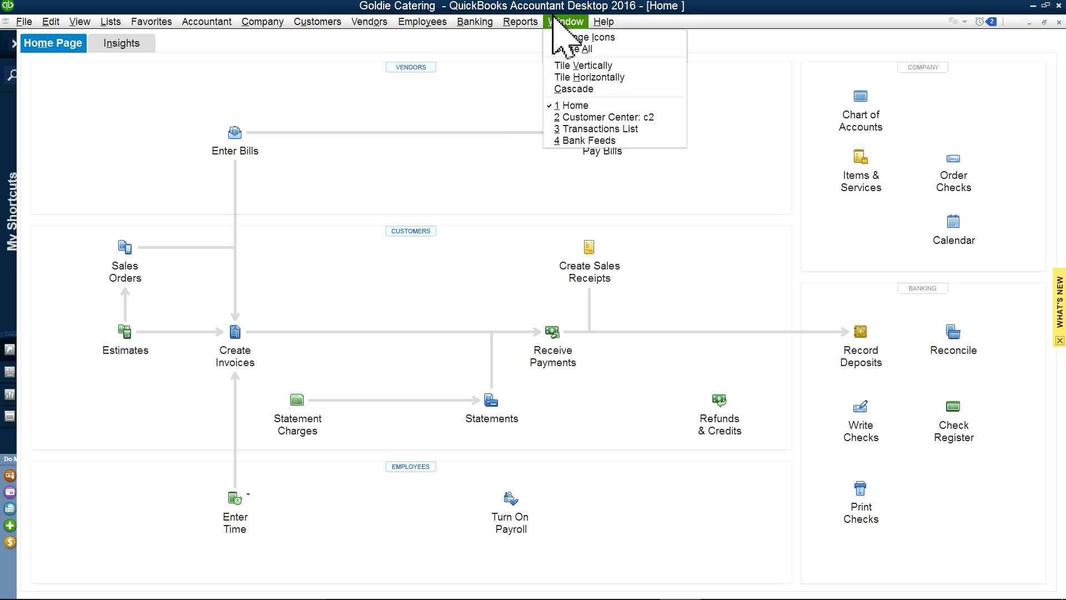
click(585, 139)
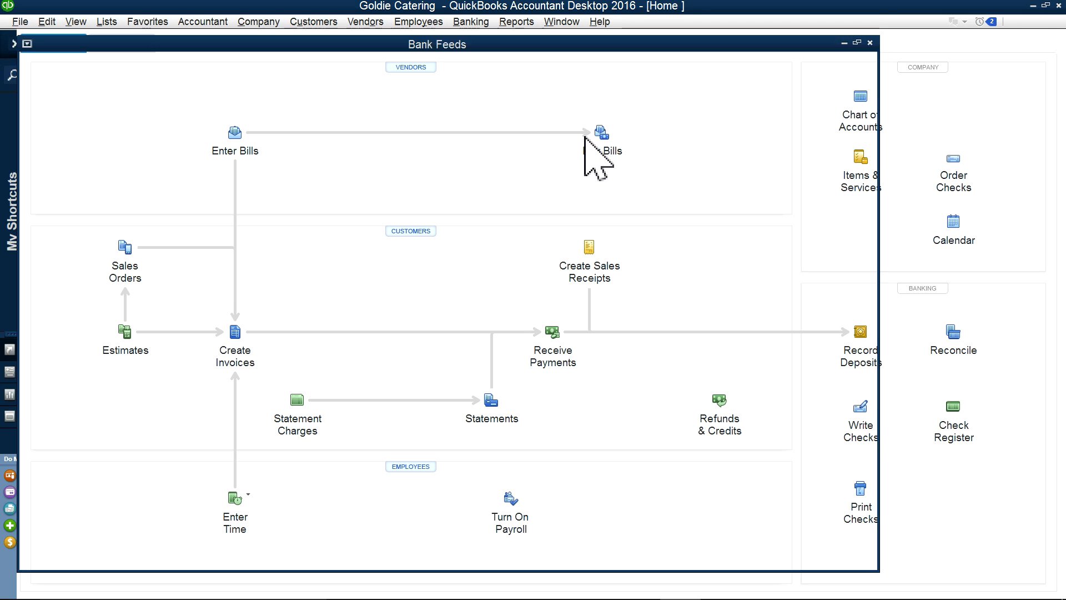
click(910, 234)
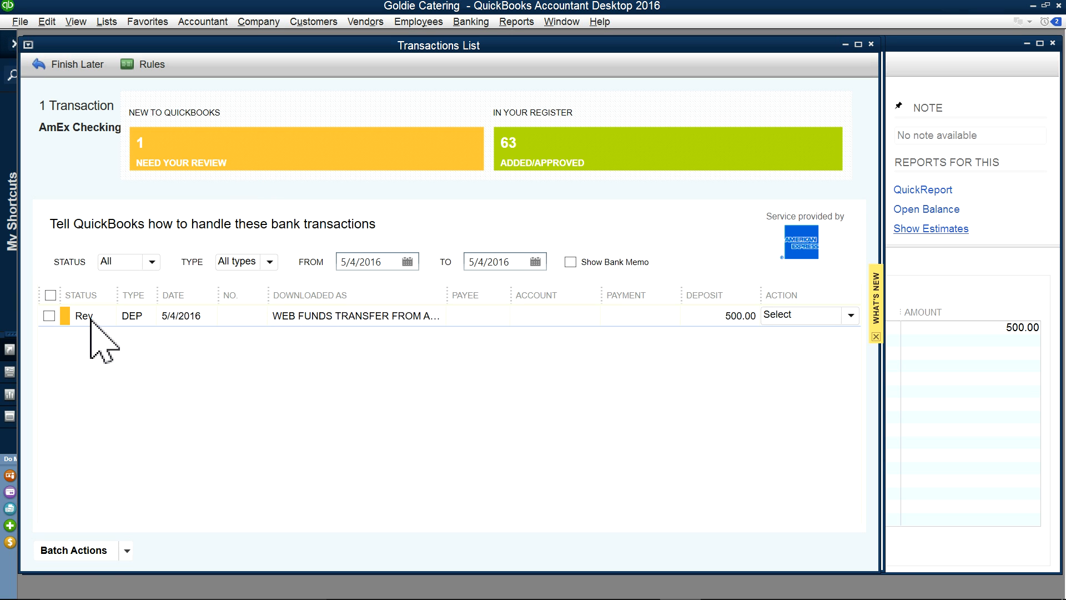
Step: Try matching the 500.00 deposit to an existing transaction, then cancel and discard changes
click(125, 552)
click(183, 498)
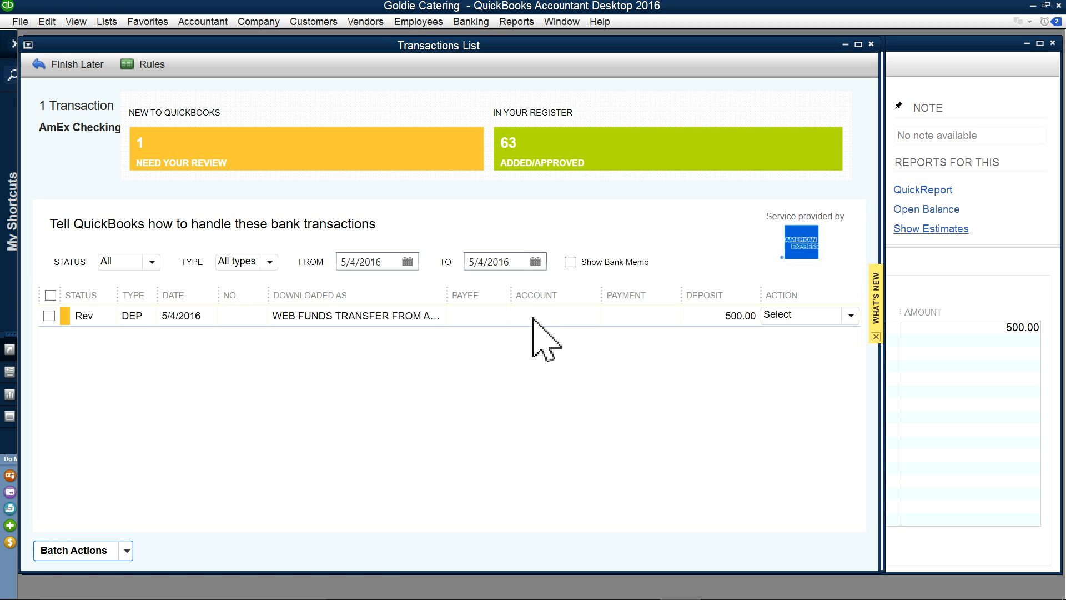
click(843, 316)
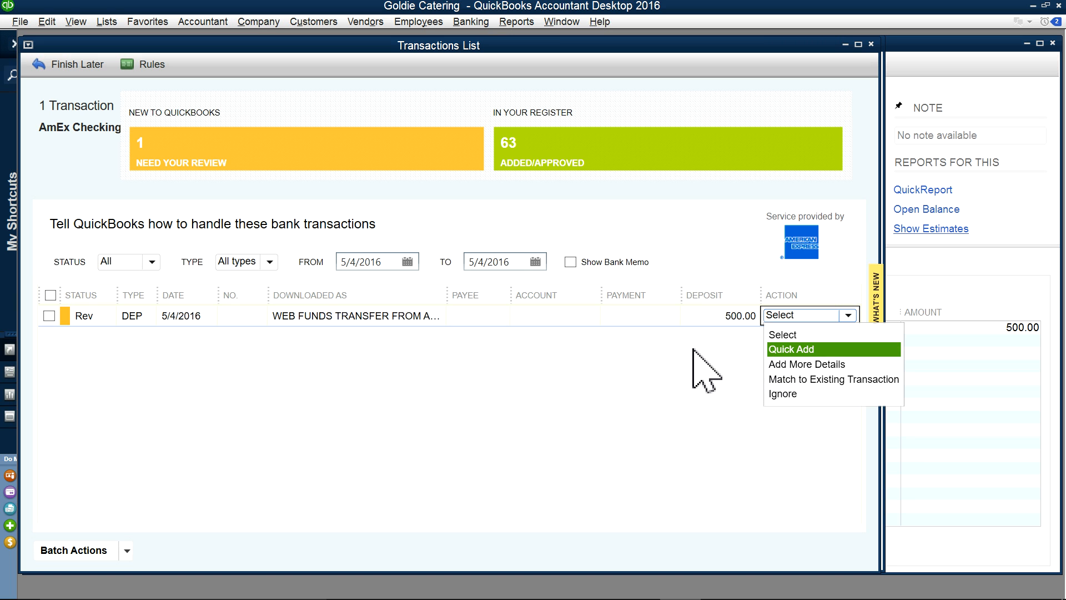
click(797, 382)
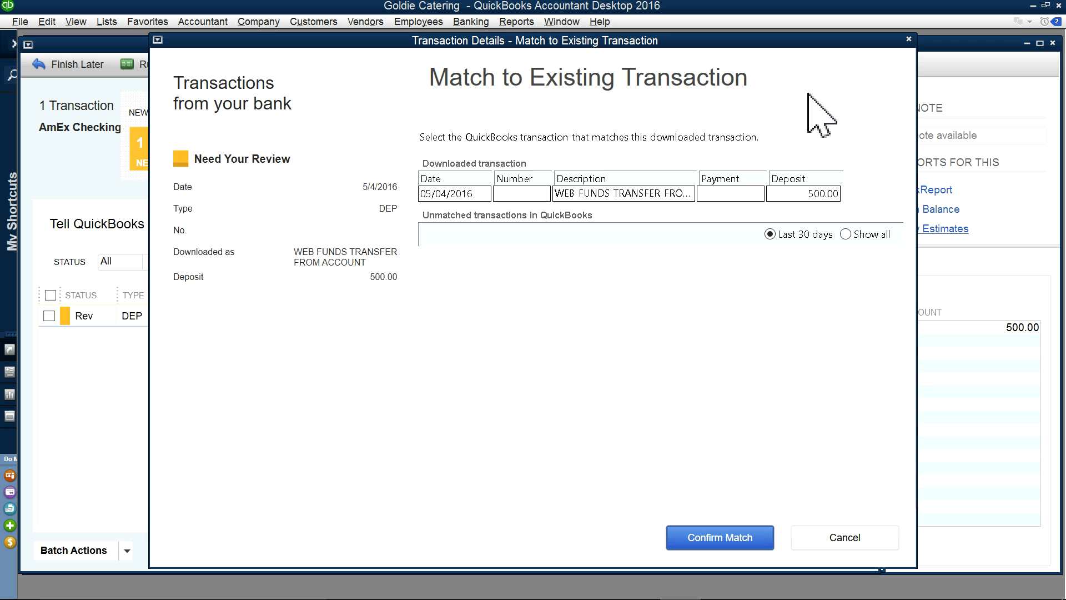
click(909, 39)
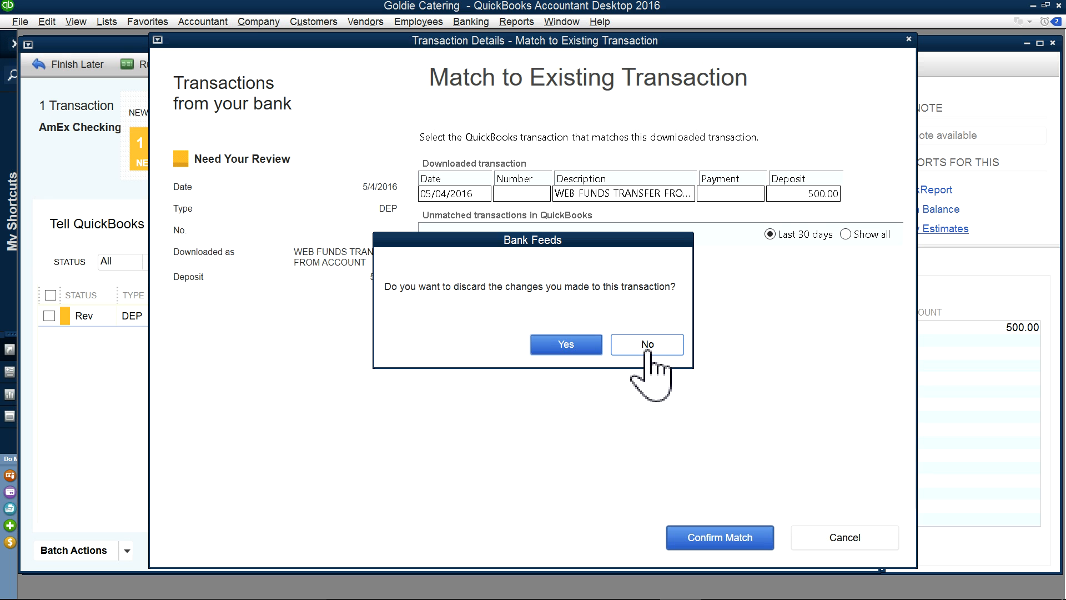
click(549, 345)
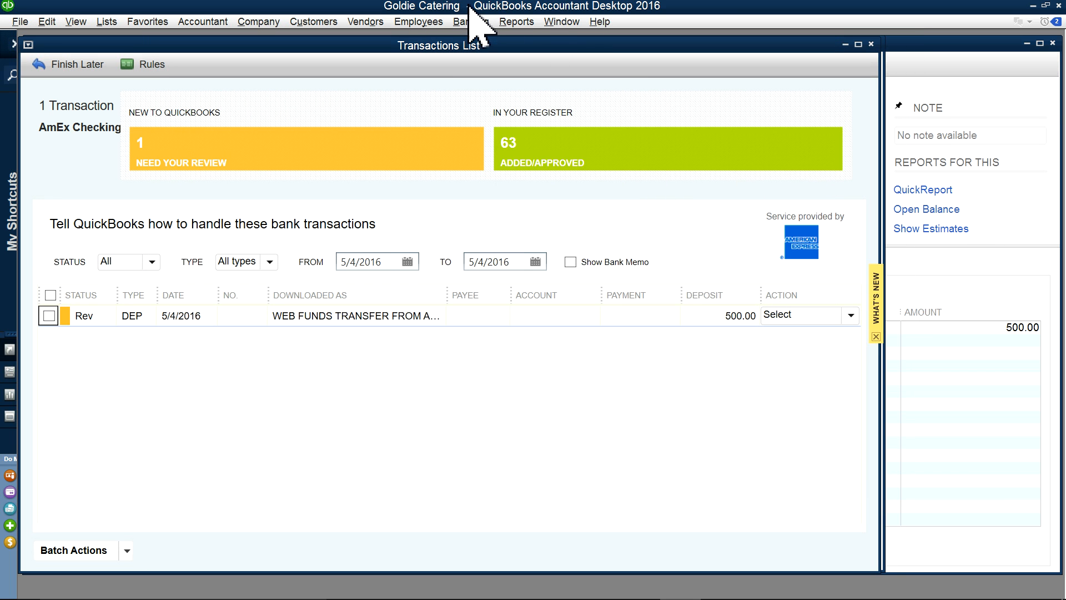
click(250, 24)
Step: Receive a payment from c2 applied as 500.00 to invoice 1, keeping auto-calculation on
click(254, 39)
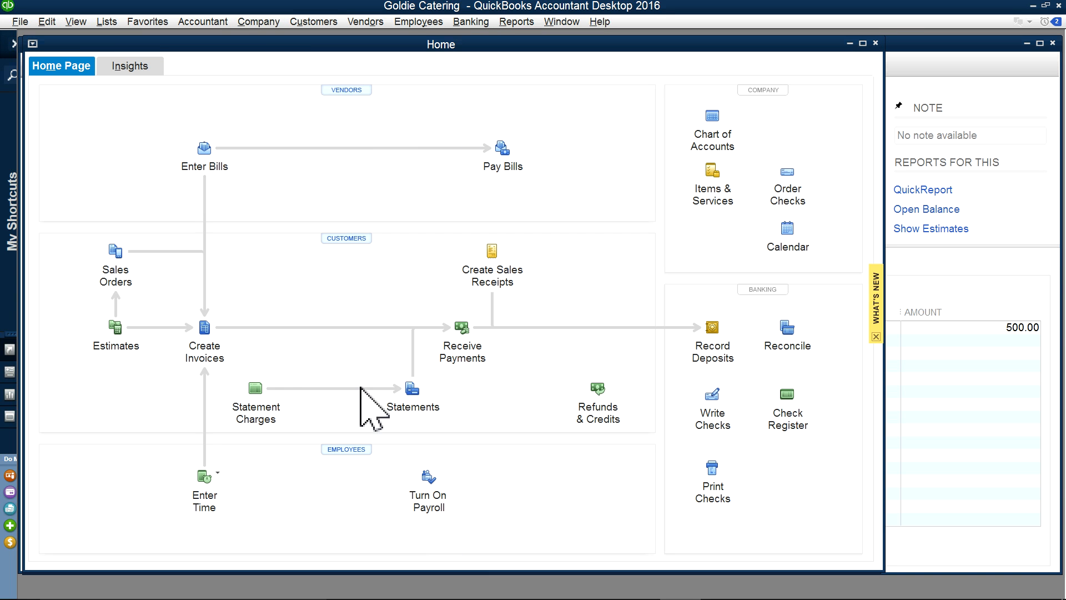
click(464, 348)
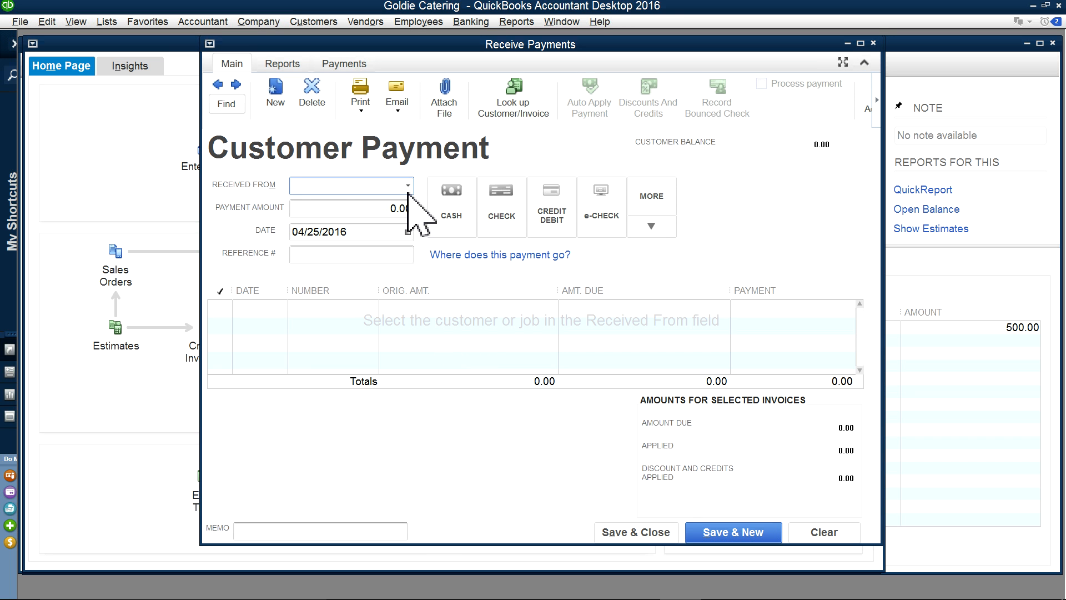
click(407, 186)
click(321, 258)
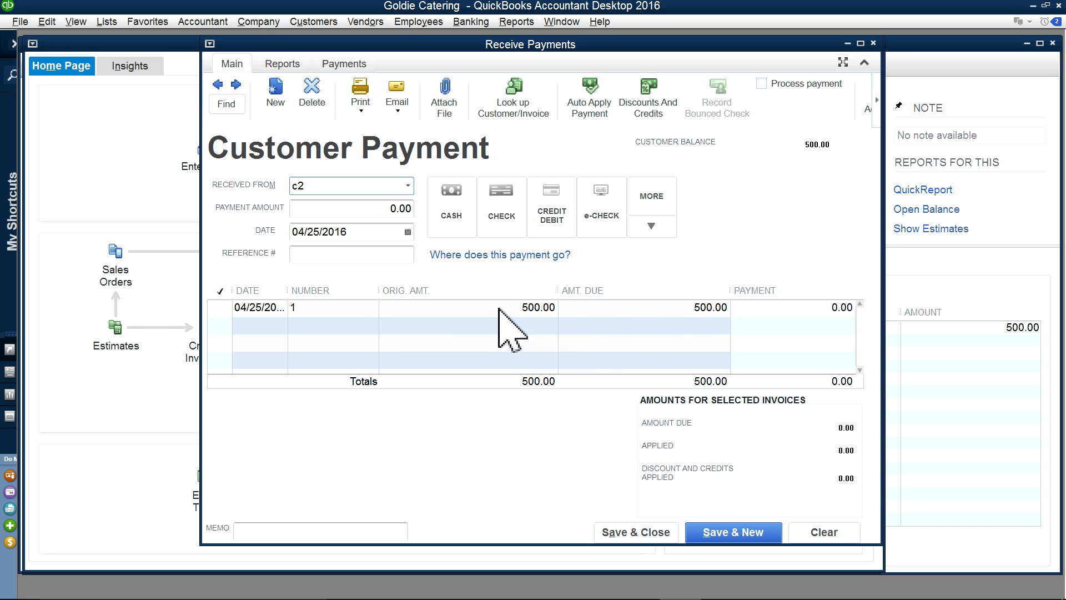
click(220, 309)
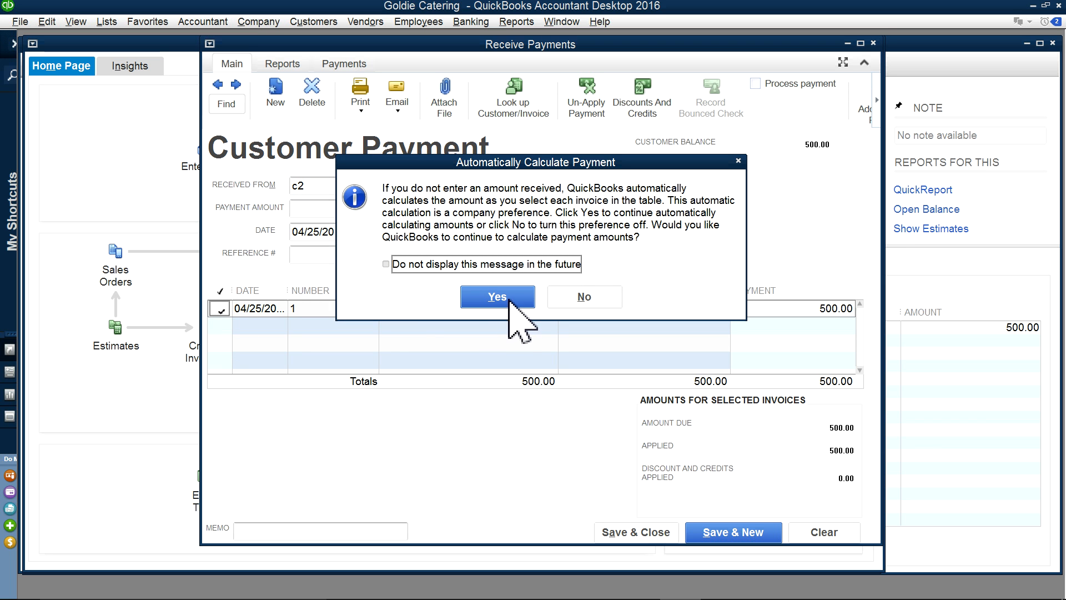
click(386, 264)
click(502, 300)
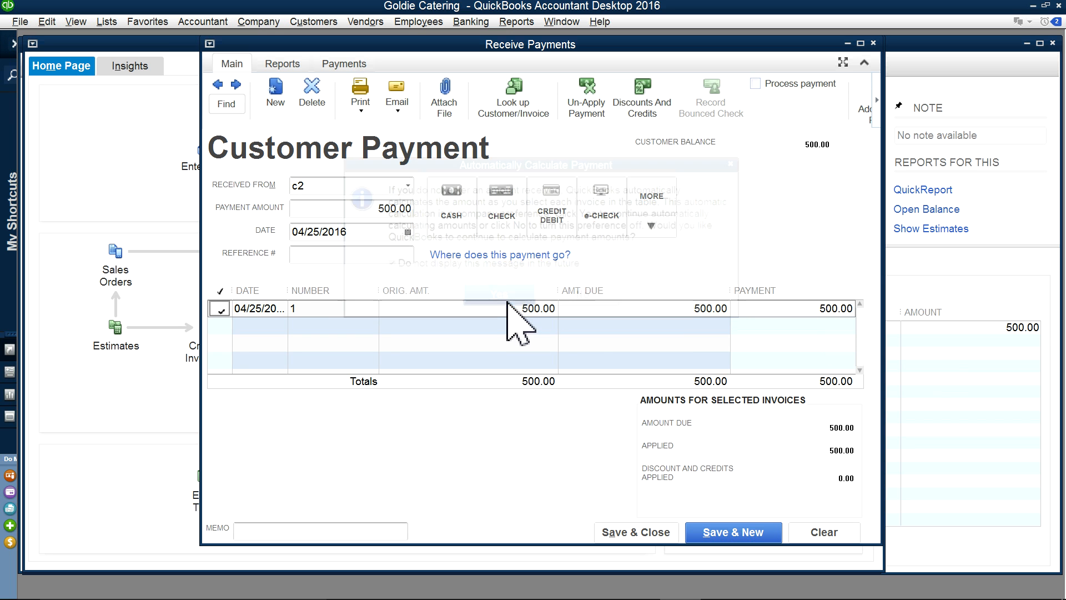
click(821, 308)
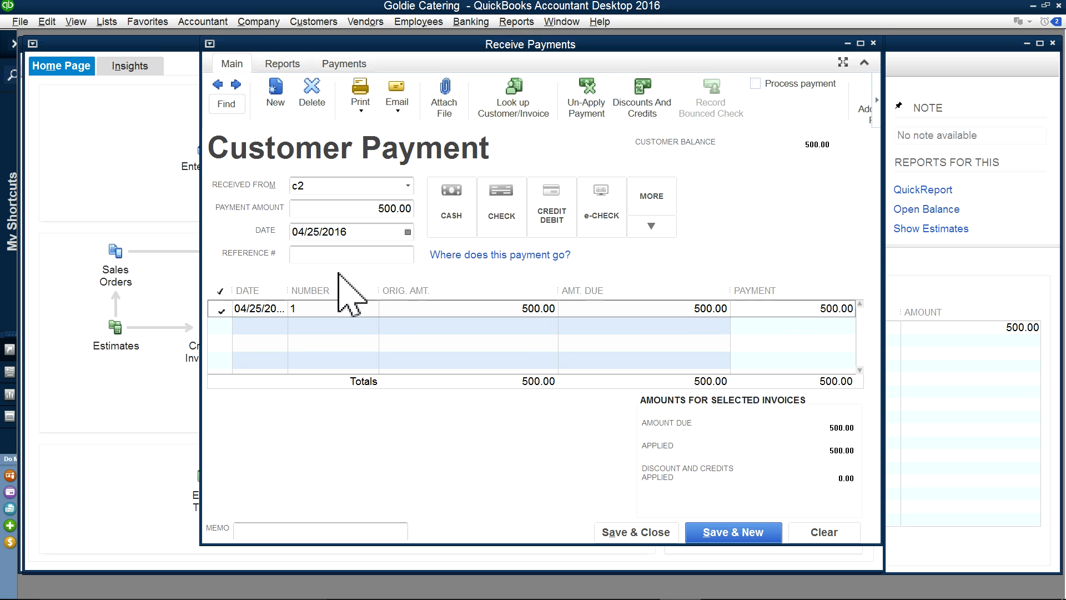
Step: Mark the payment as check number 589 and save it, accepting the past-date warning
click(383, 258)
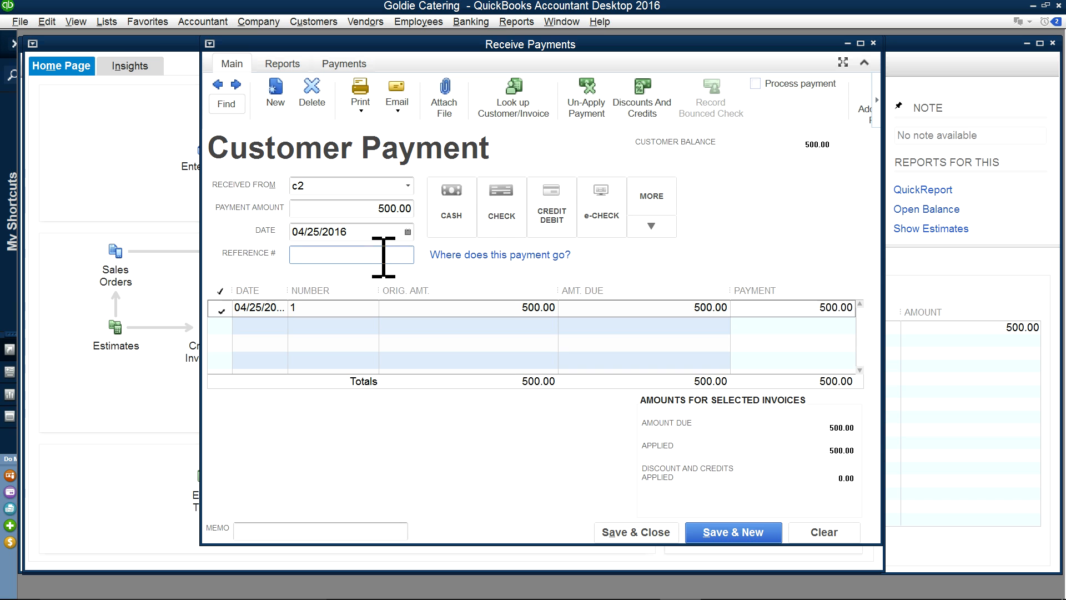
click(501, 222)
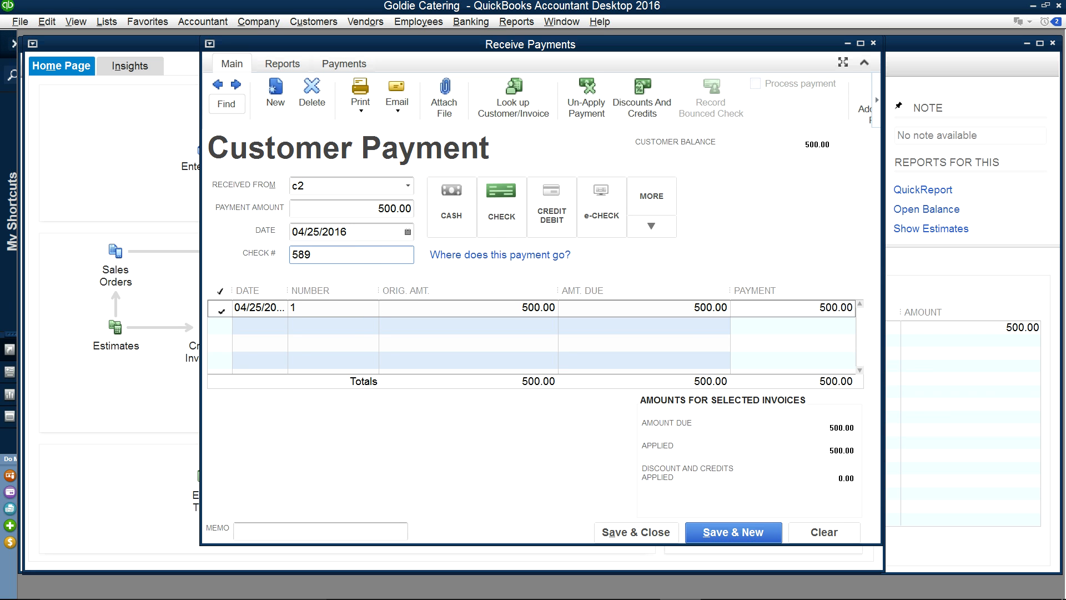
click(641, 531)
click(505, 301)
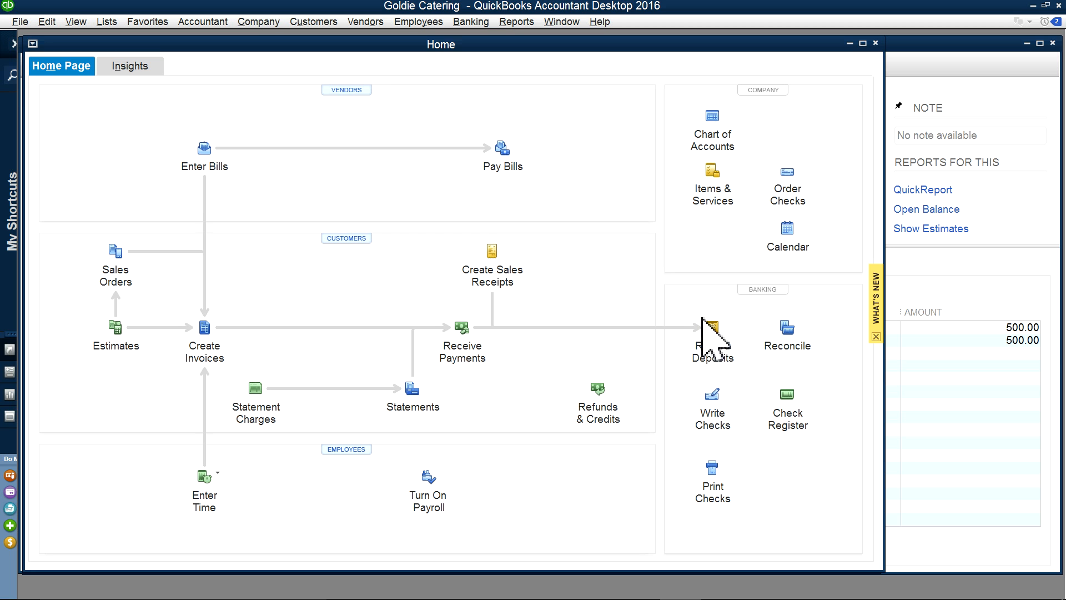
Step: Deposit c2's 589 check payment into AmEx Checking dated 05/02/2016 and save it
click(708, 349)
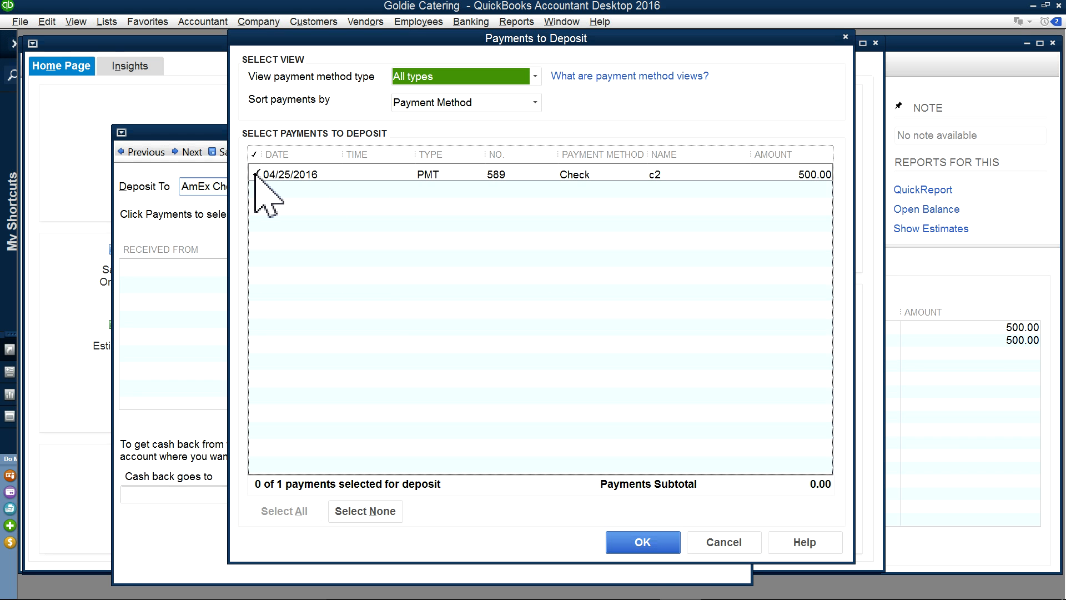
click(255, 174)
click(642, 543)
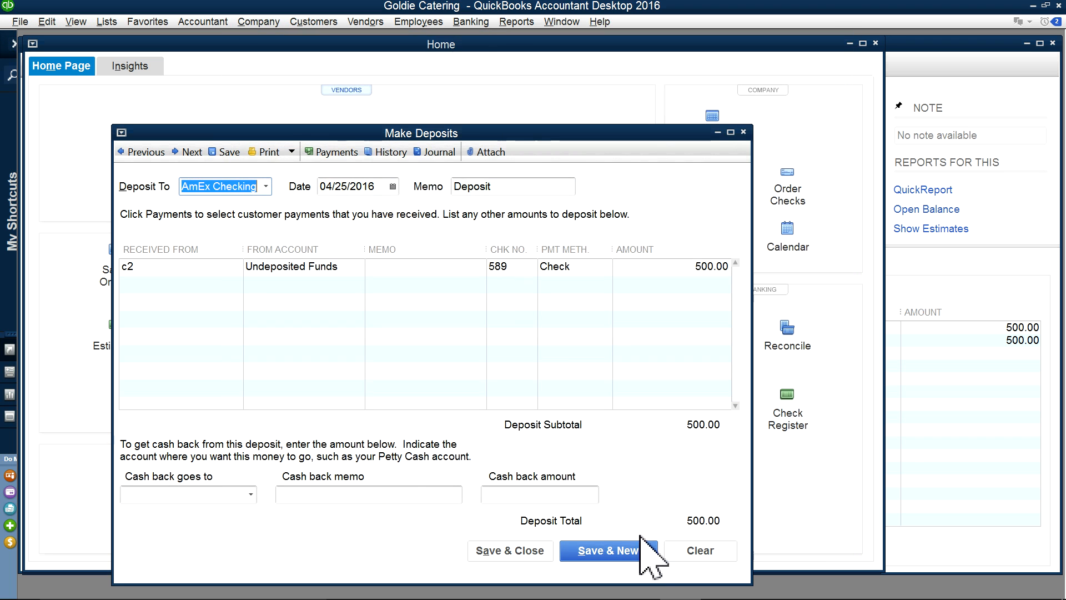
click(392, 186)
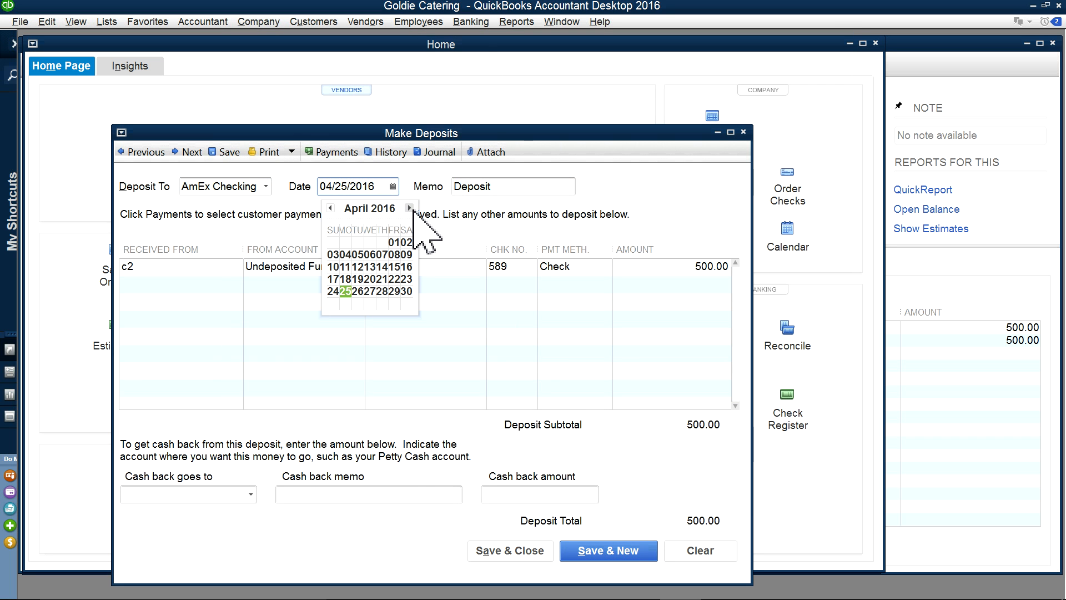
click(410, 208)
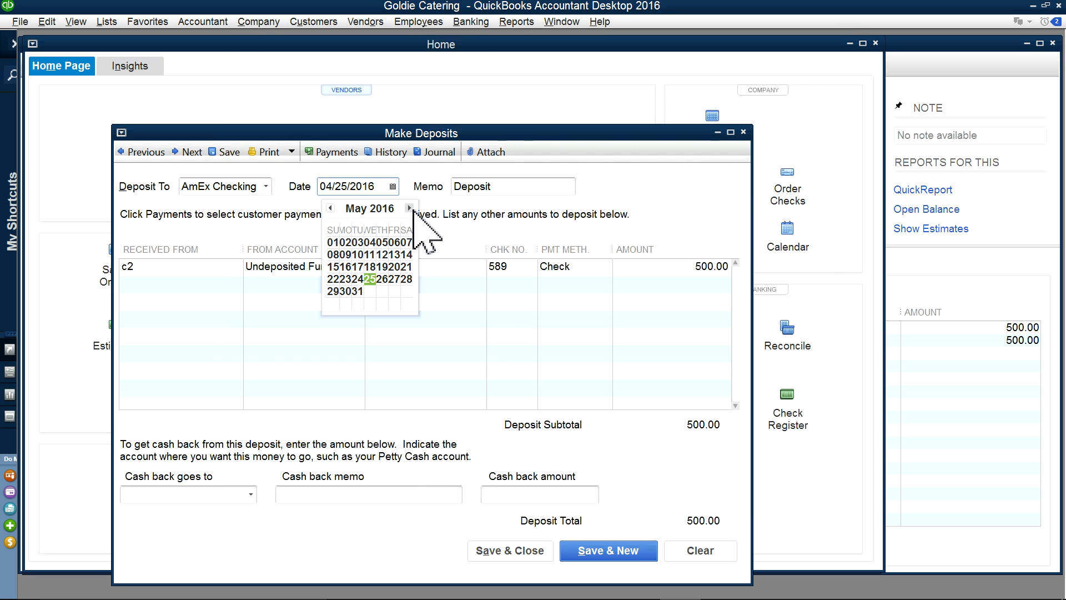
click(331, 242)
click(391, 187)
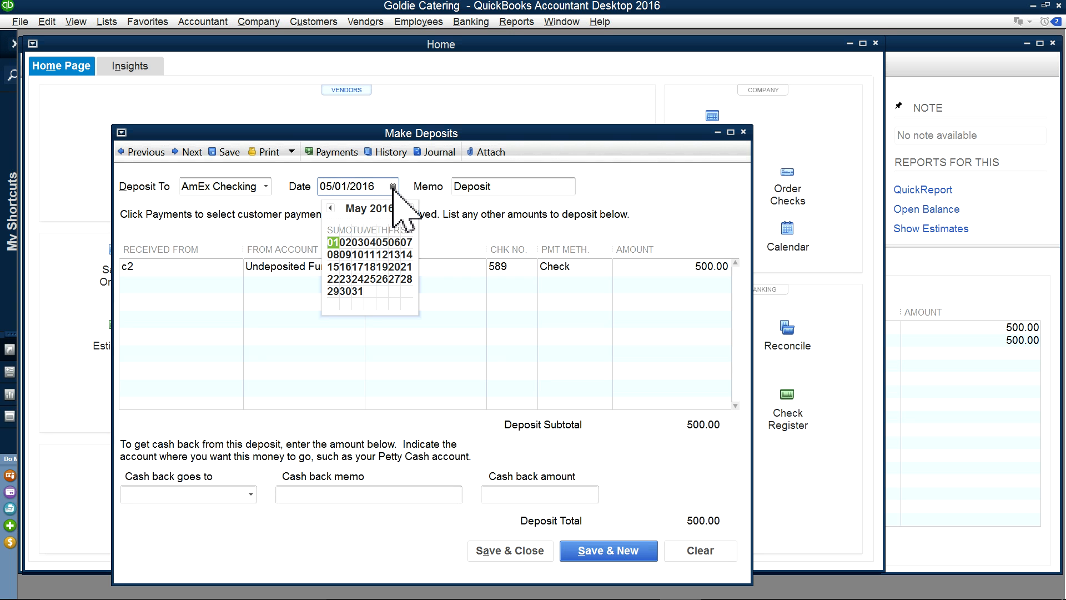
click(344, 244)
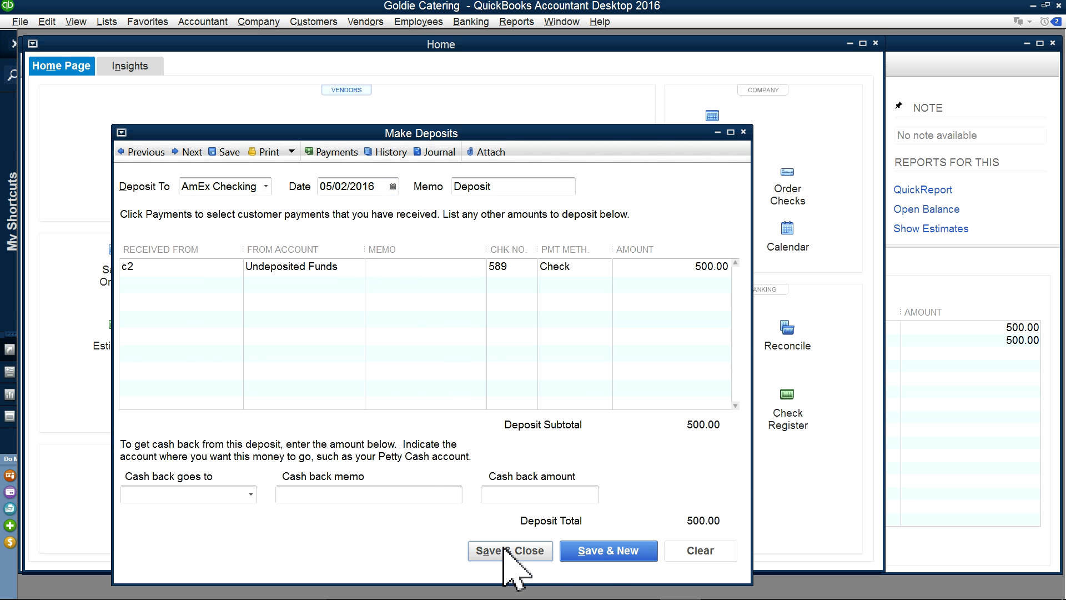
click(505, 550)
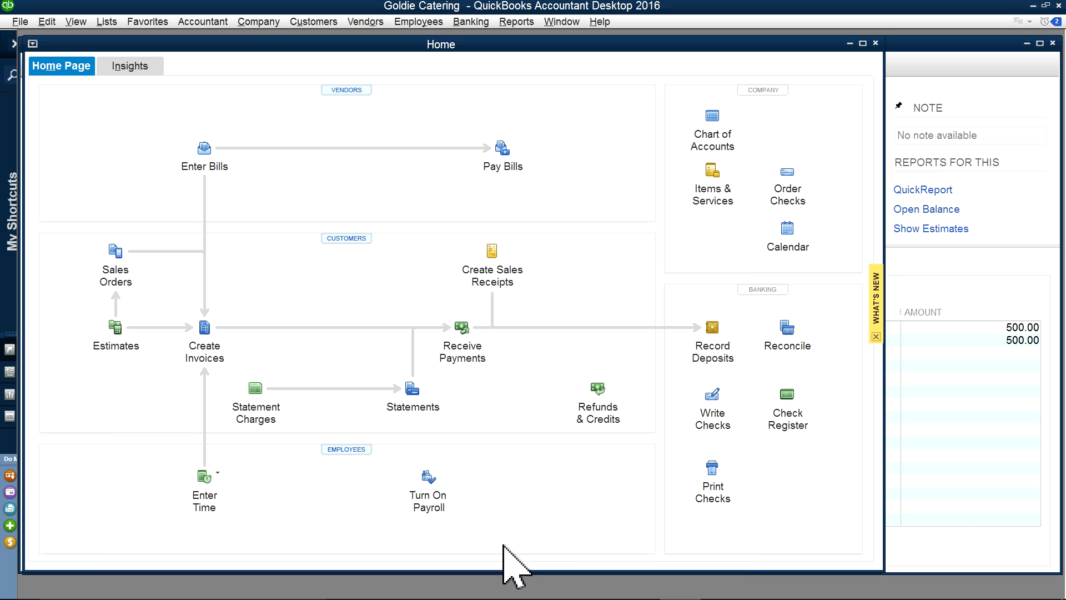
Step: Approve the 500.00 WEB FUNDS TRANSFER in Bank Feeds and open the maximized AmEx Checking register
click(478, 25)
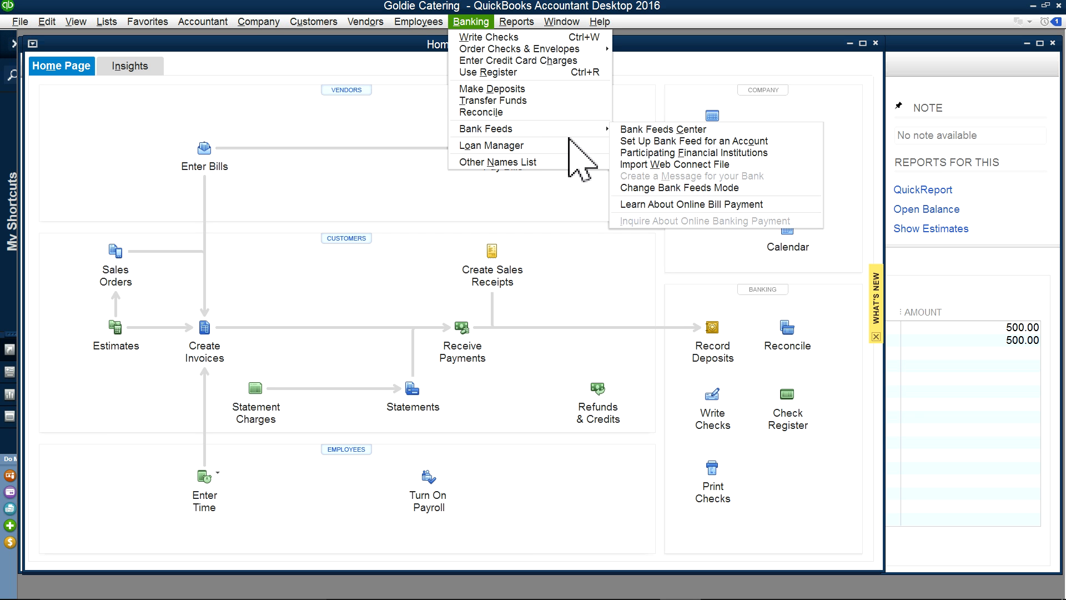
click(637, 132)
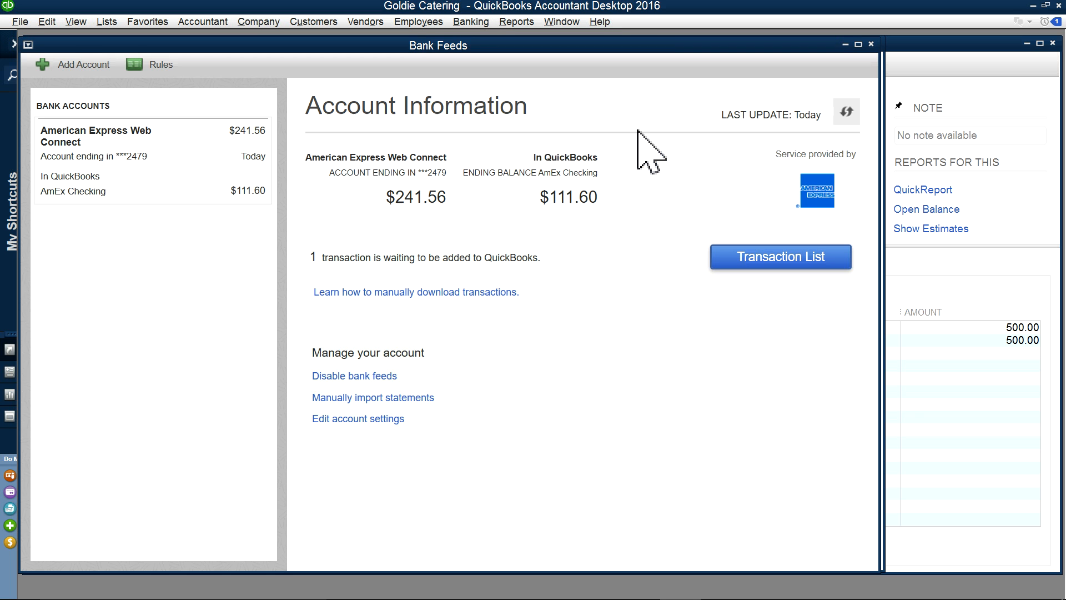
click(805, 263)
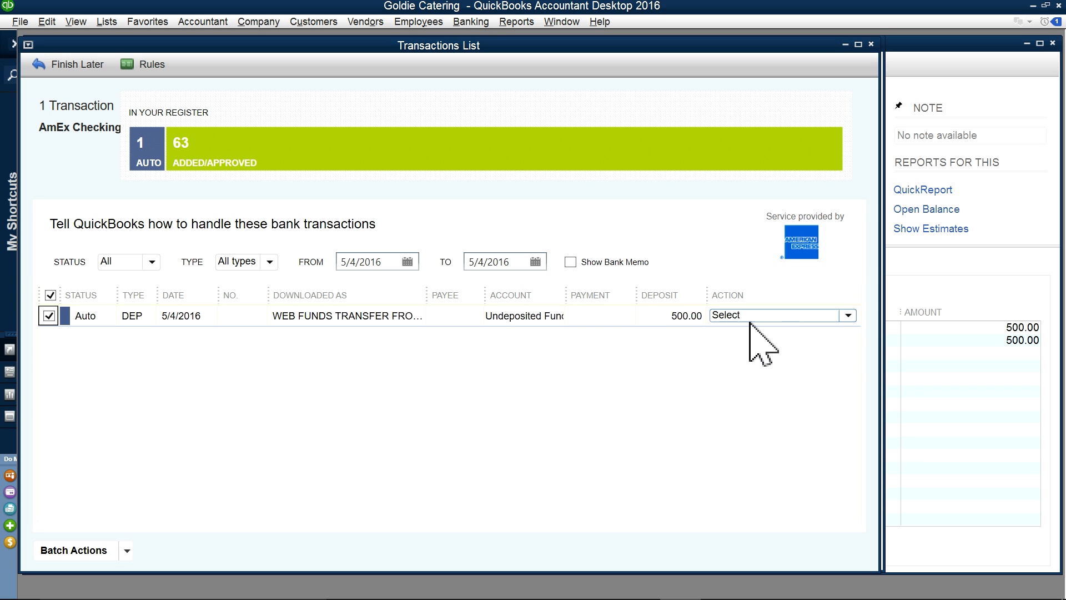
click(850, 319)
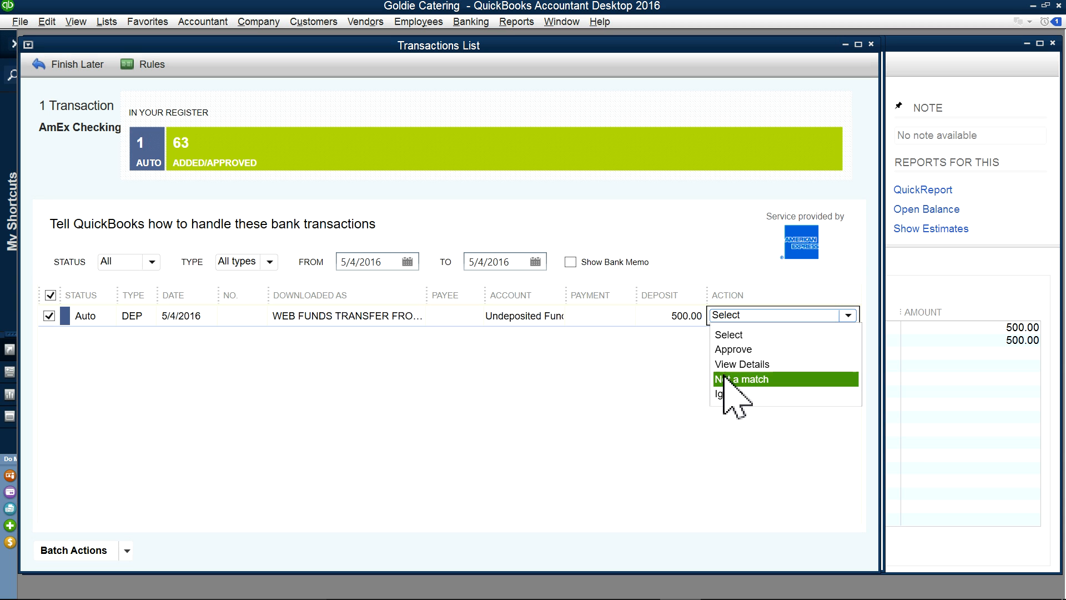
click(727, 350)
click(164, 162)
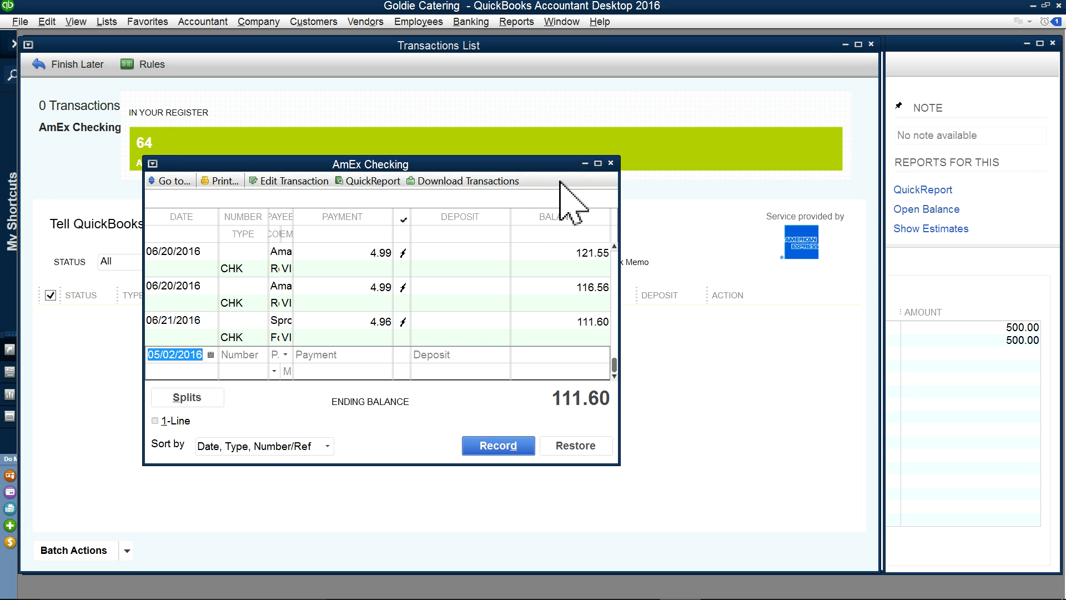
click(598, 163)
Step: Close the AmEx Checking register and the Bank Feeds window
scroll(973, 316, up, 15)
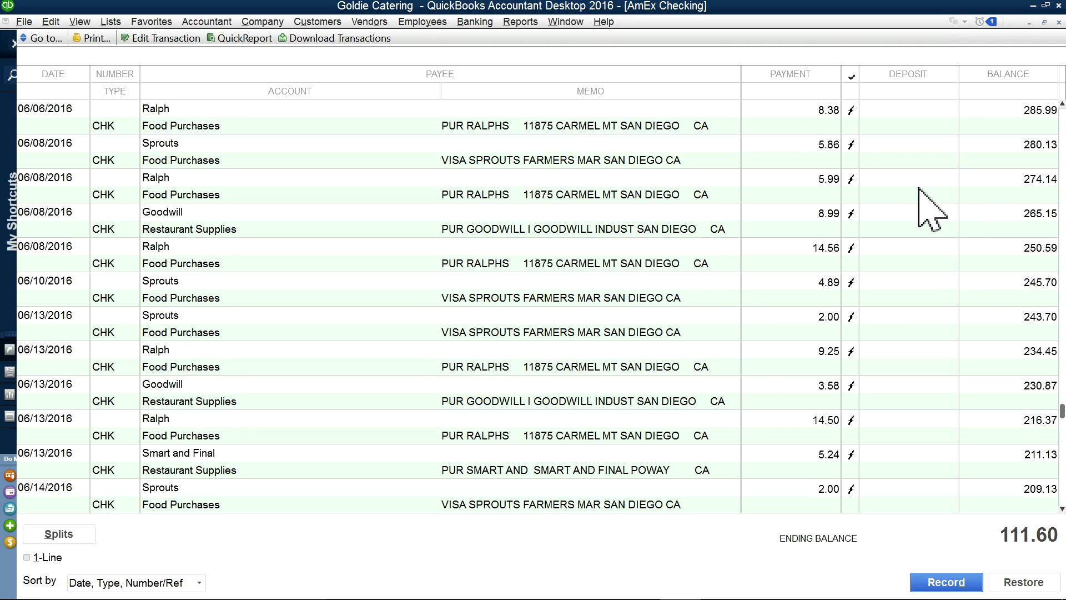
scroll(858, 176, up, 4)
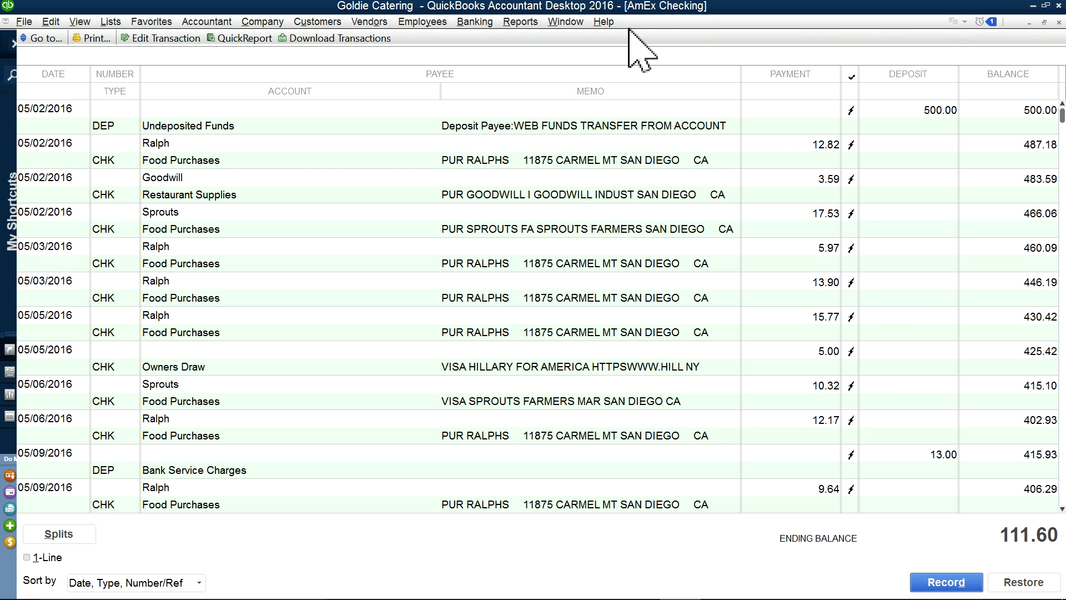
click(517, 23)
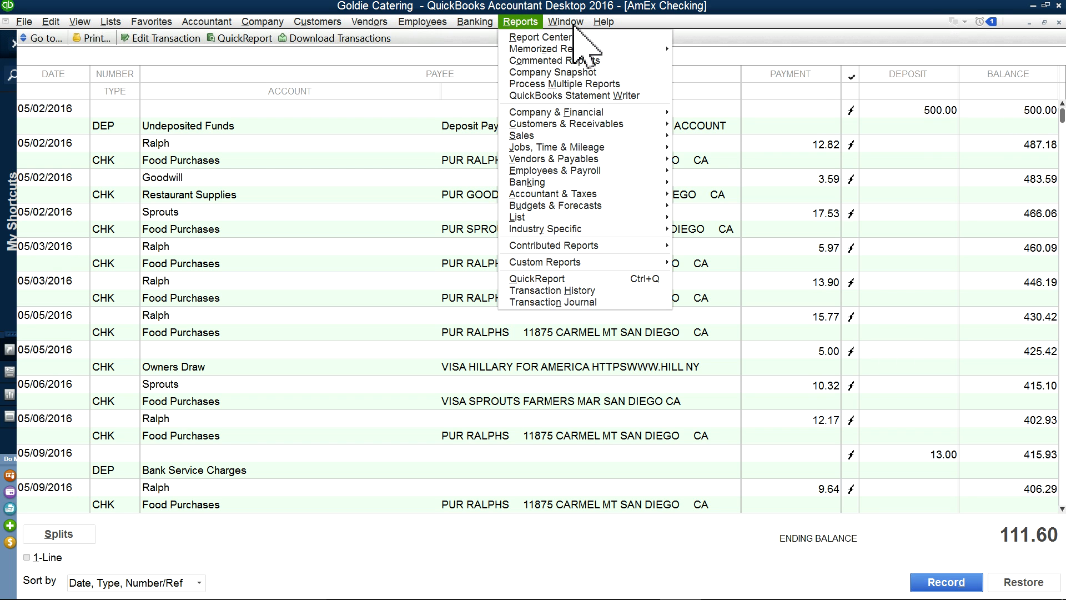
click(1058, 23)
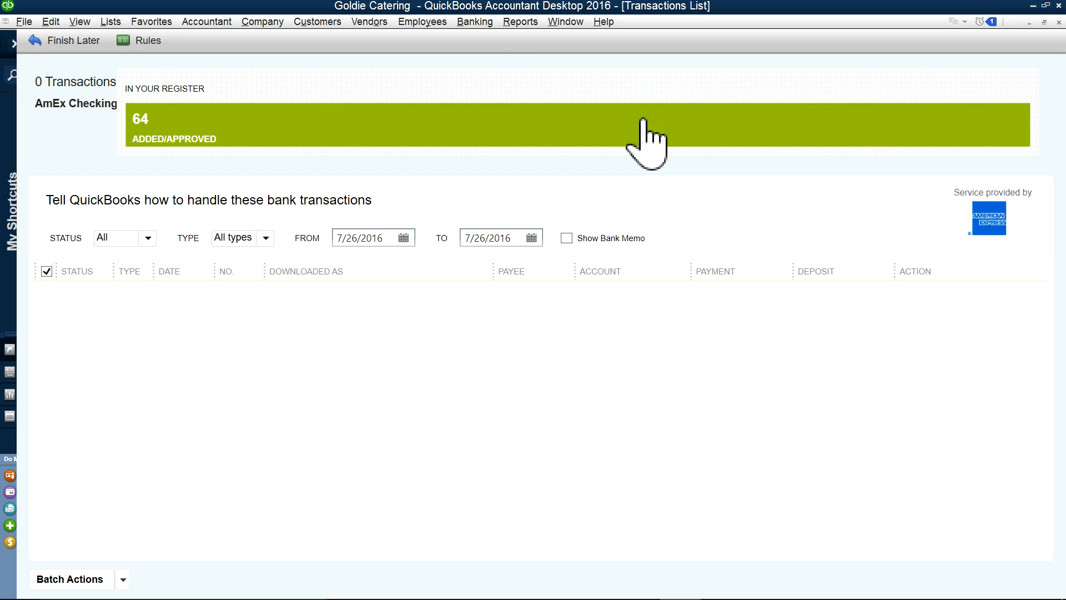
click(564, 22)
click(574, 90)
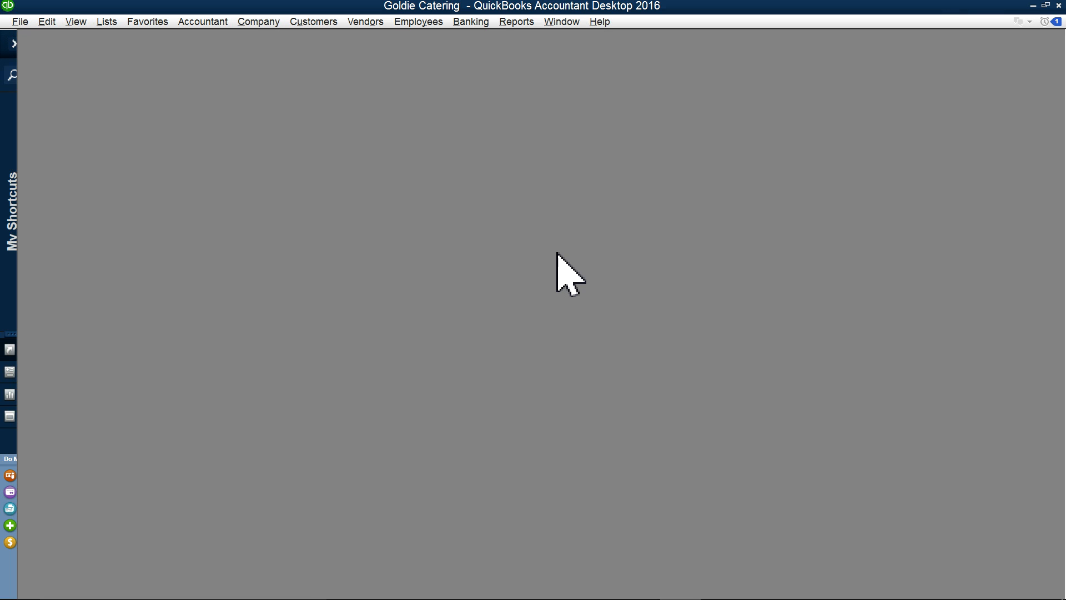
Step: Run a maximized Profit & Loss Standard report with Dates set to All
click(524, 22)
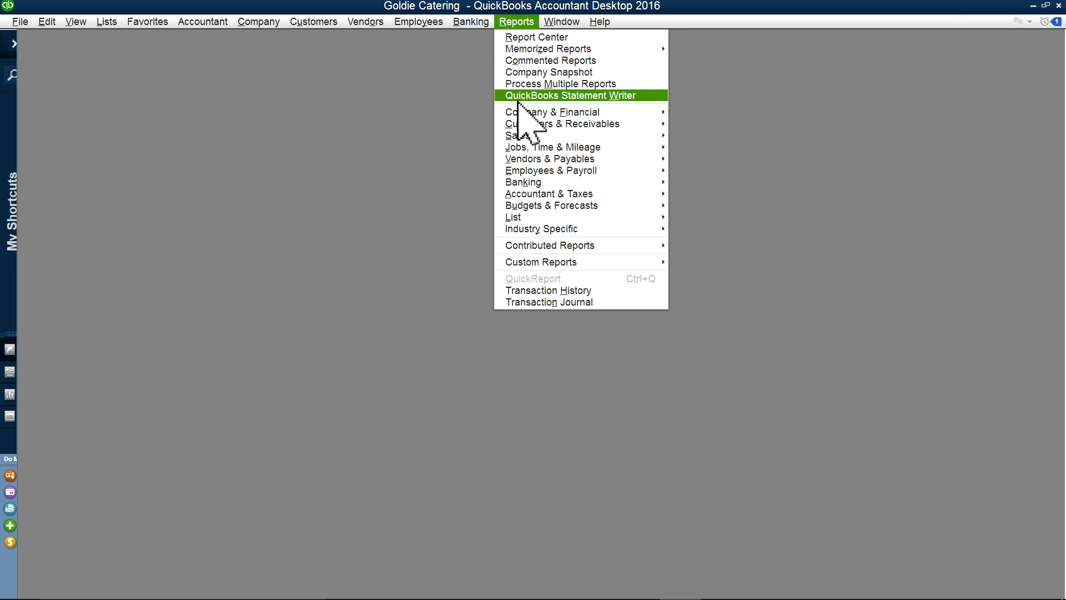
mouse_move(516, 114)
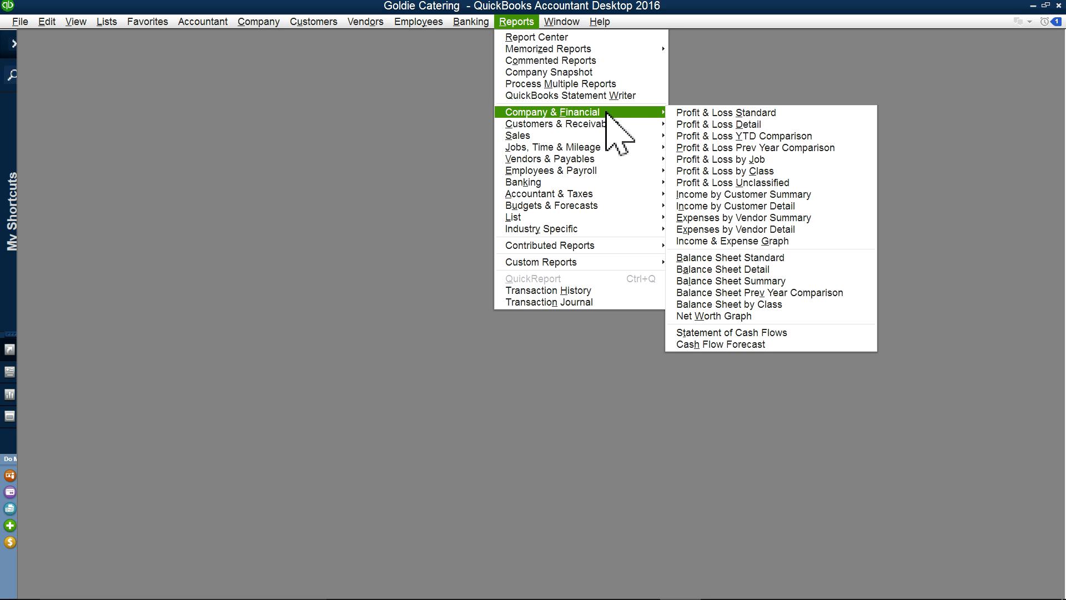
click(683, 113)
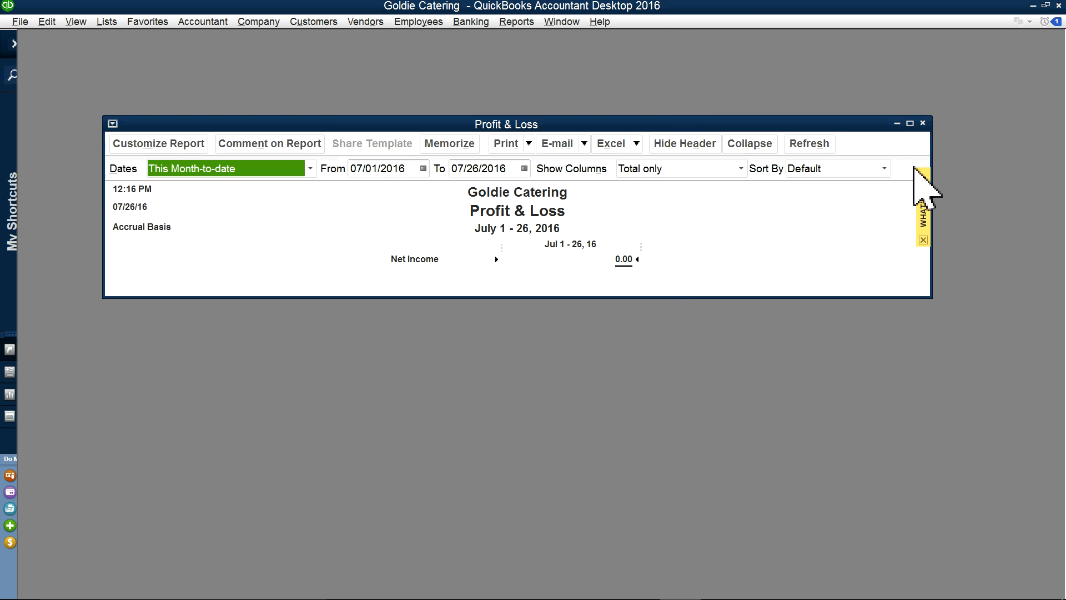
click(909, 123)
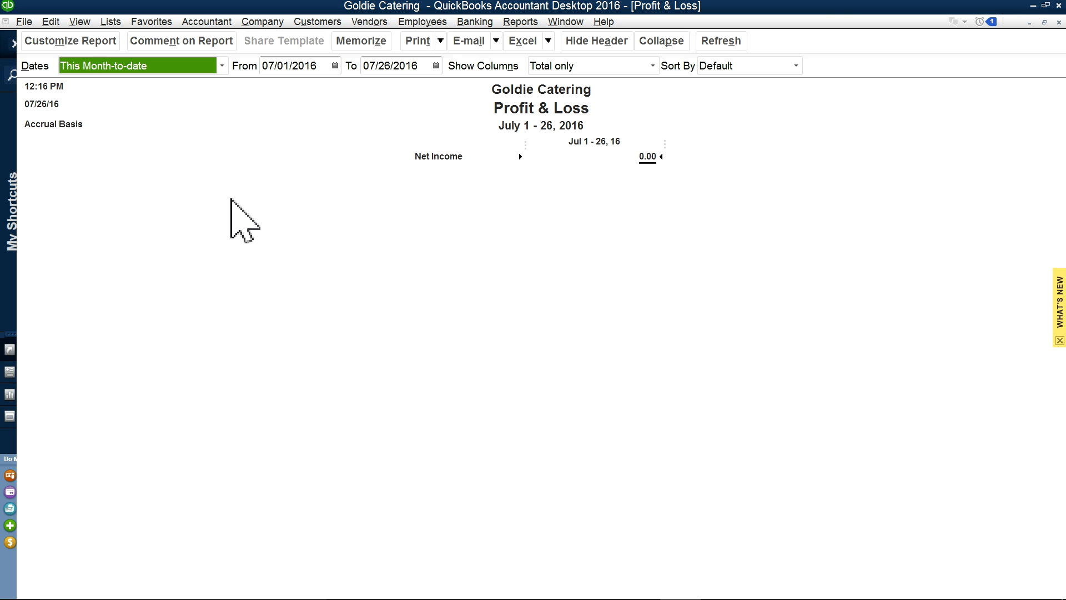
click(217, 64)
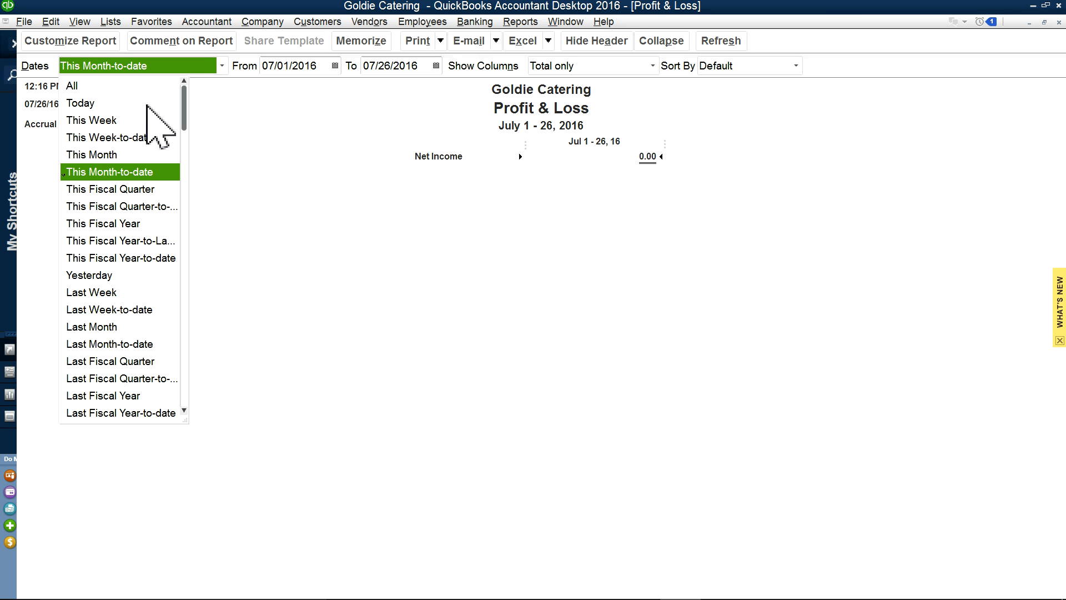
click(97, 86)
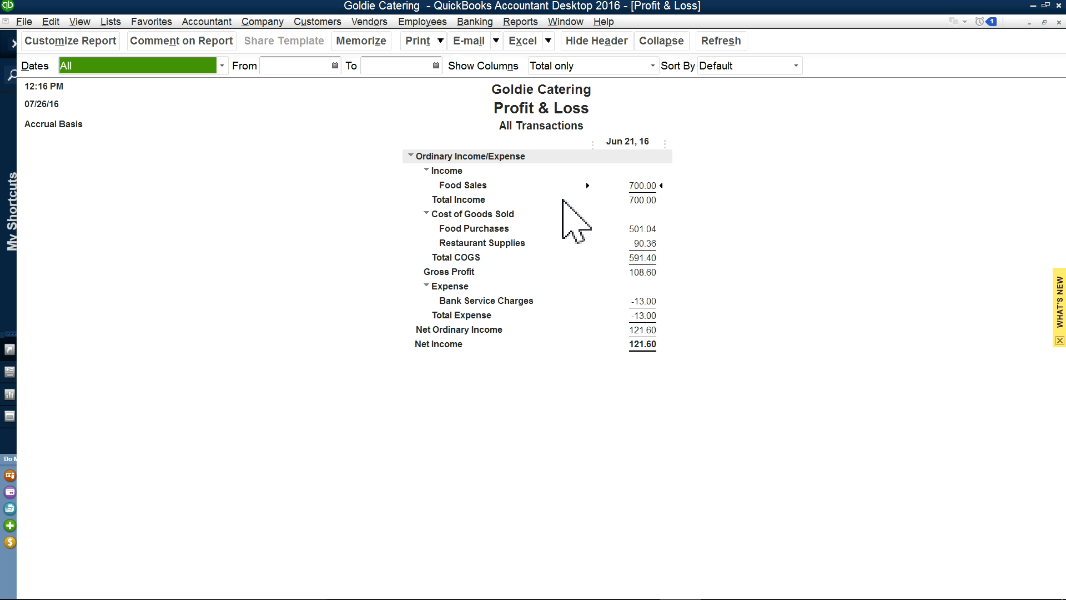
Step: Add a memorized report group named Goldie, then bring the Profit & Loss report back
click(530, 22)
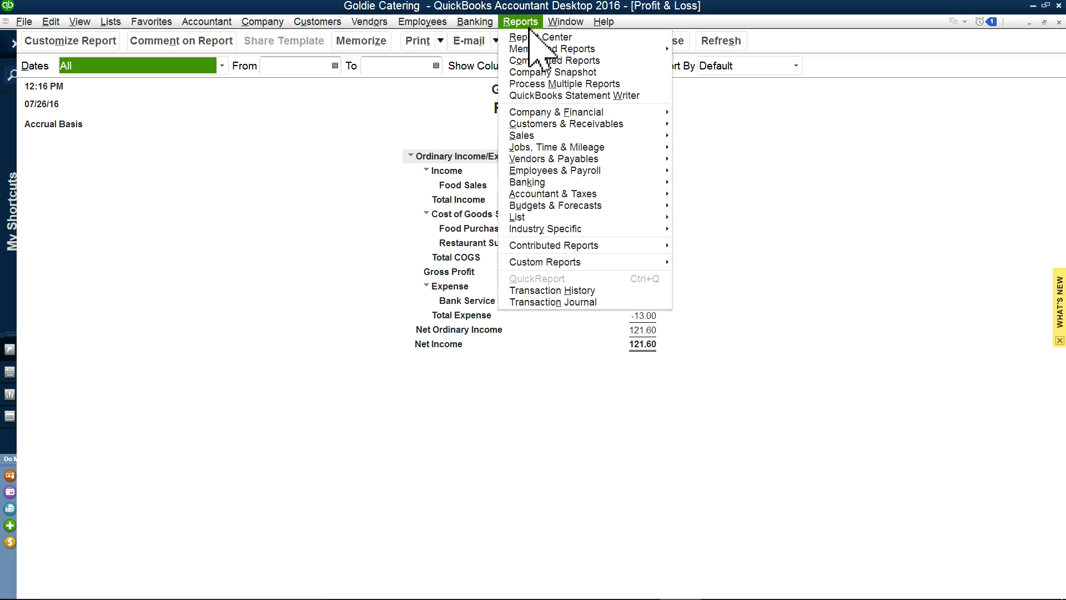
mouse_move(531, 49)
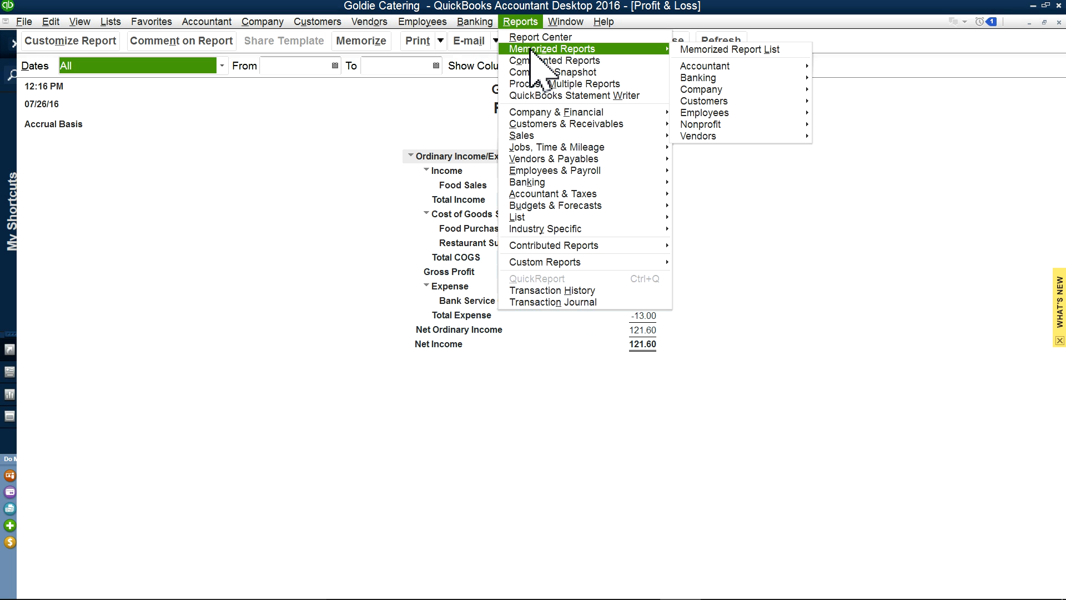
click(712, 50)
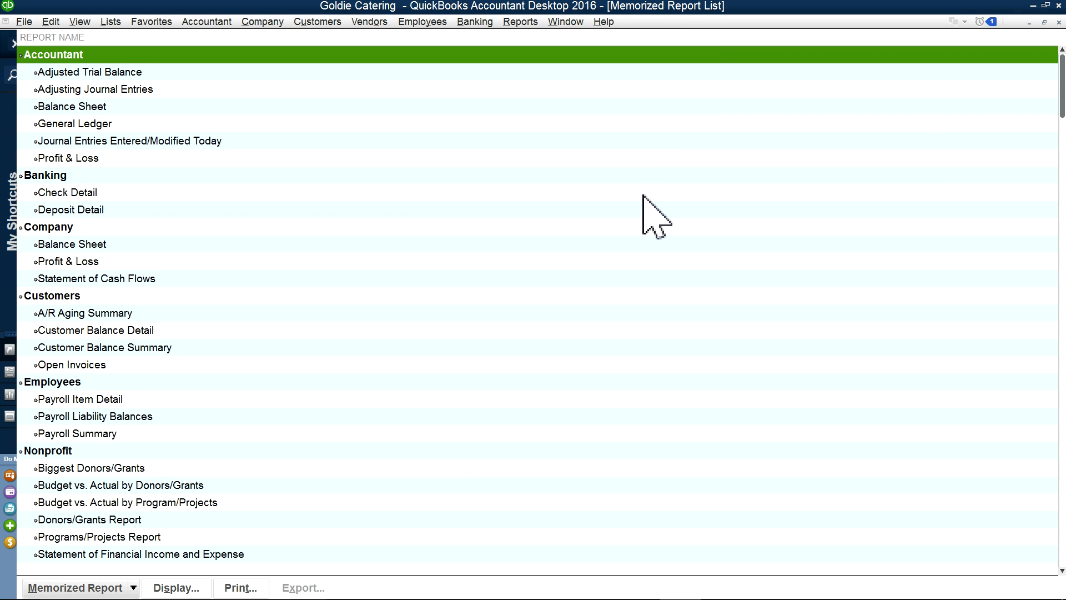
click(133, 588)
click(116, 486)
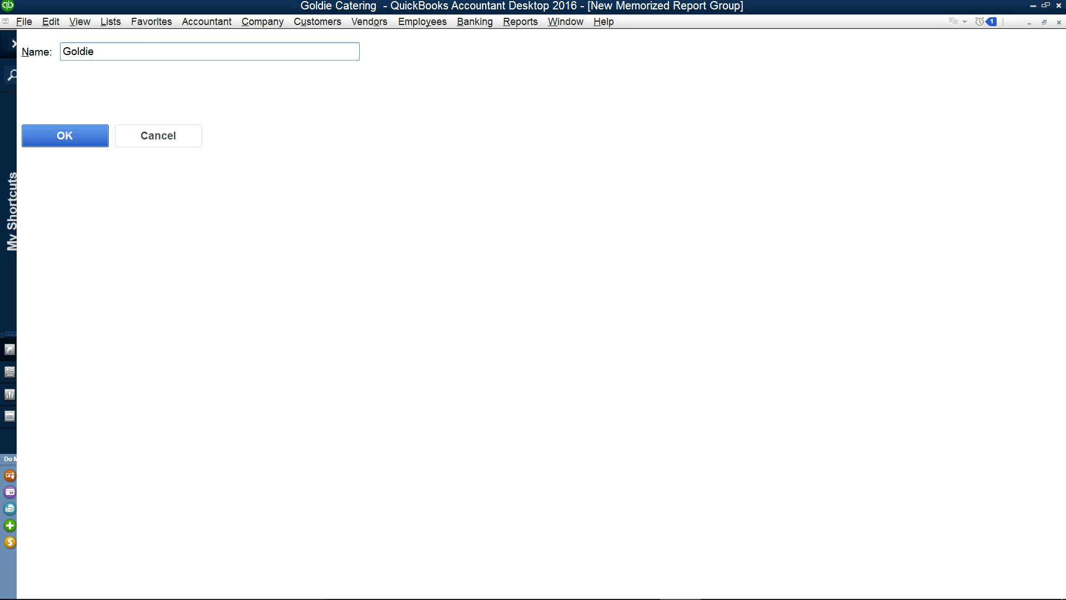
click(74, 136)
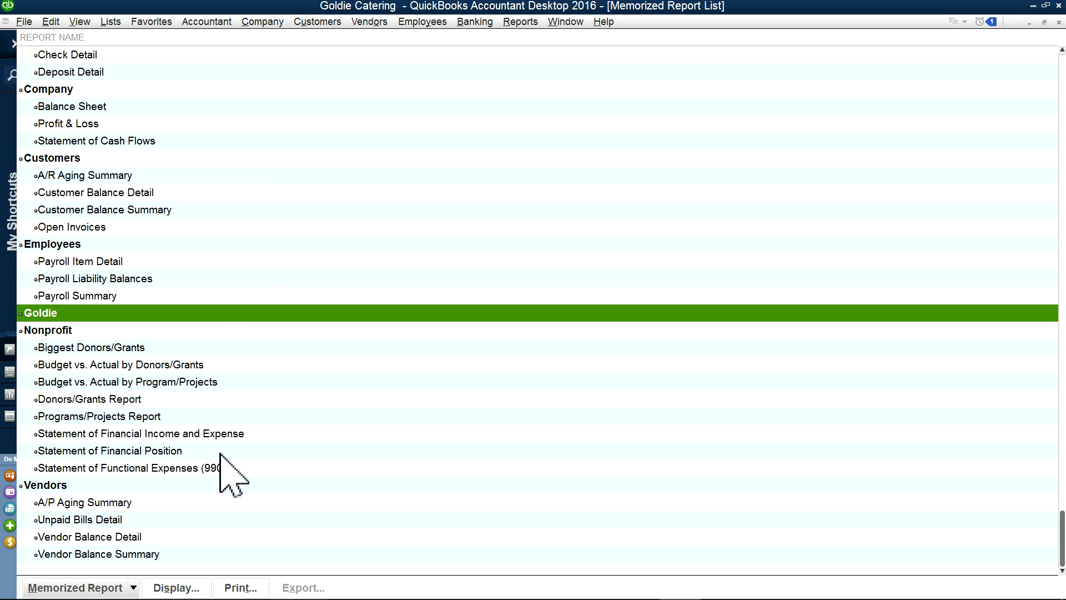
click(563, 22)
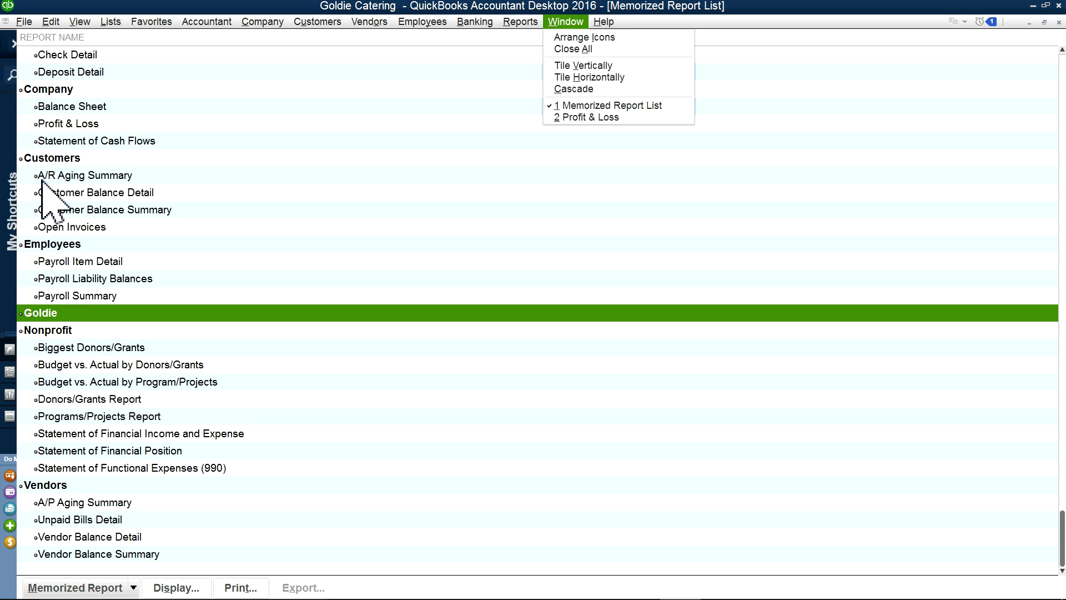
click(572, 117)
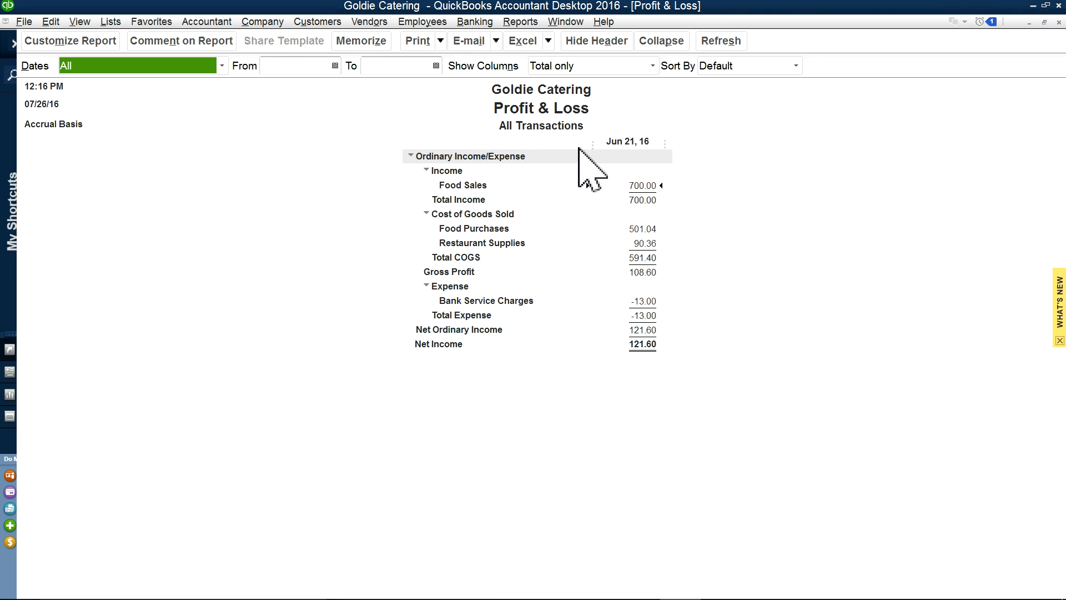
Step: Memorize the all-dates Profit & Loss report in the Goldie group, then close all windows
click(359, 41)
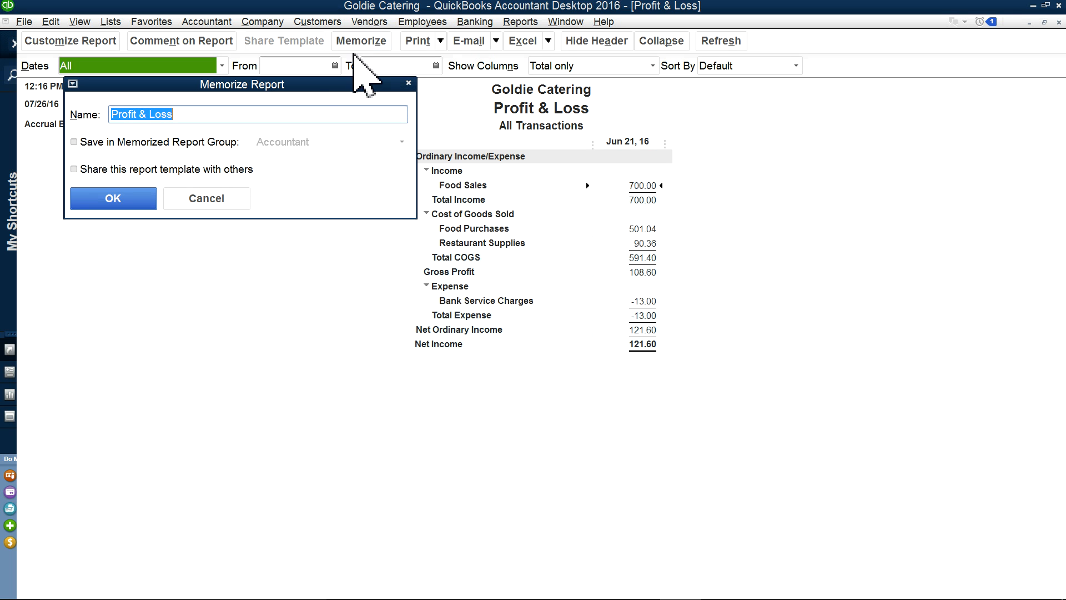
click(74, 142)
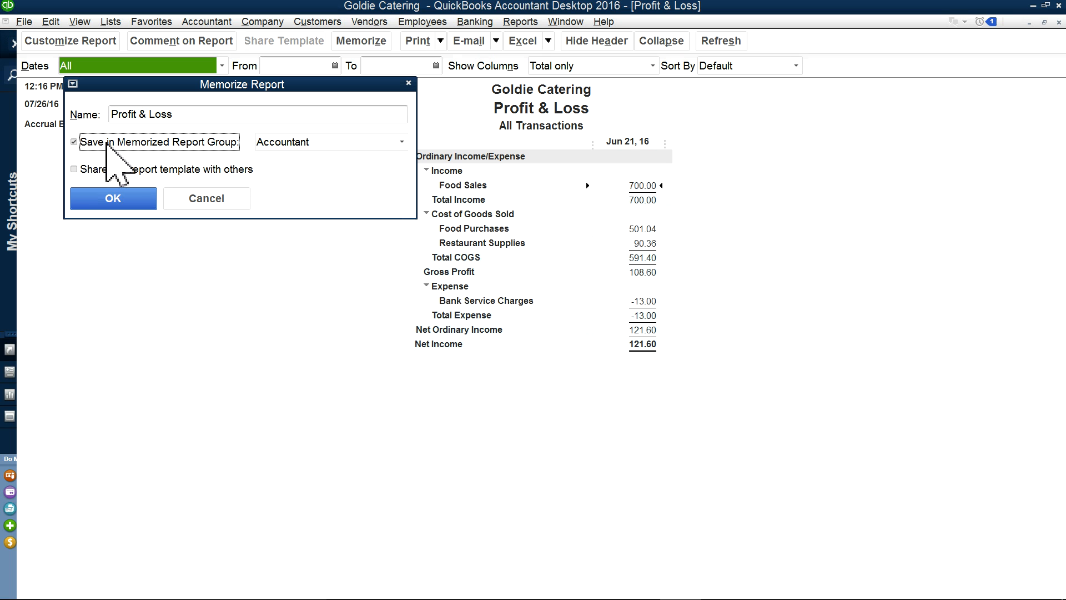
click(400, 142)
click(276, 249)
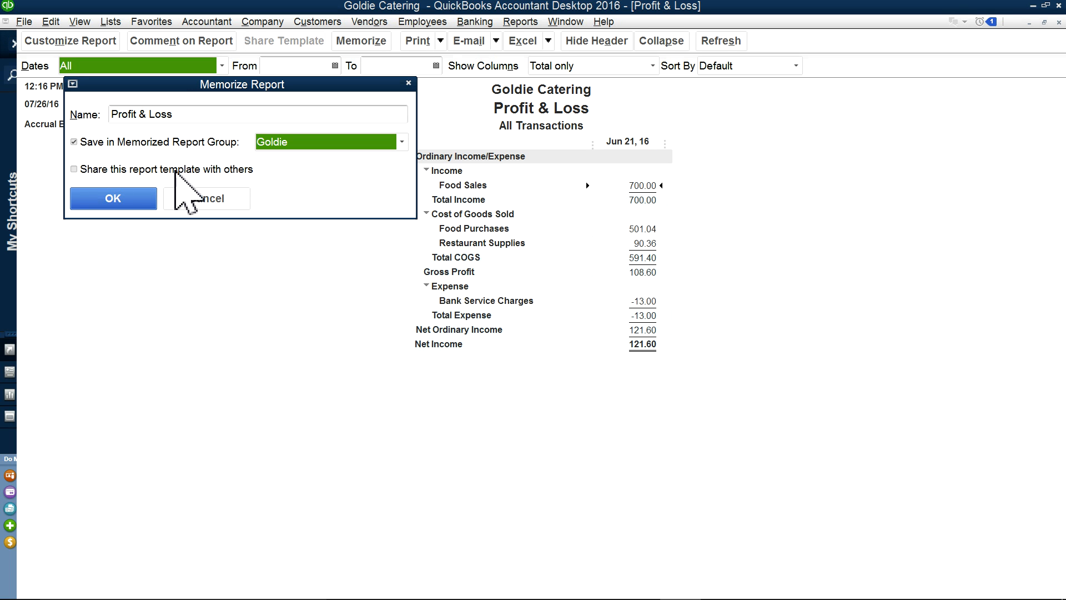
click(107, 200)
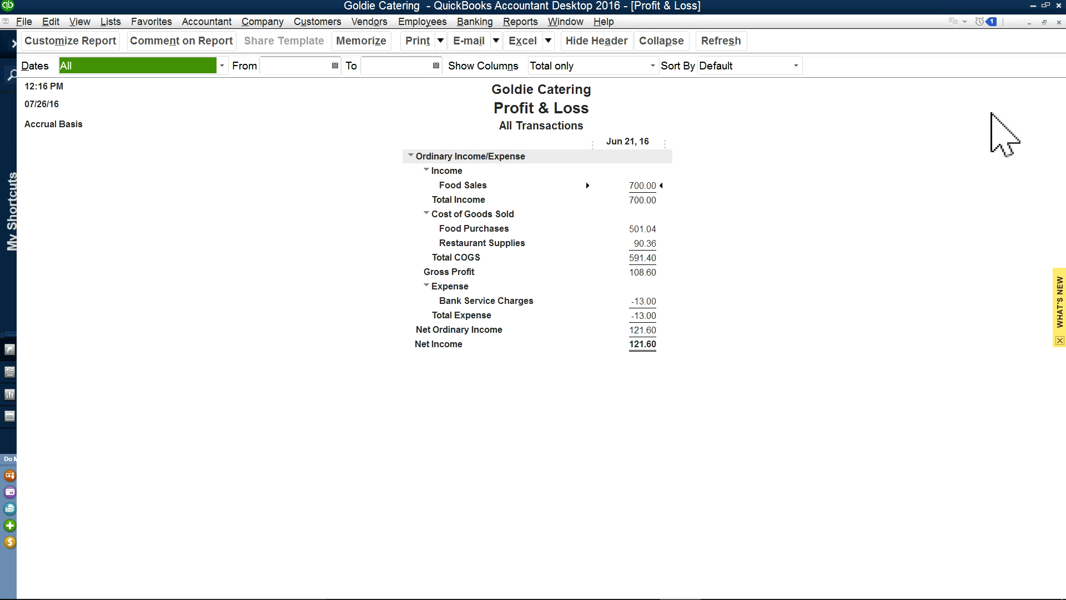
click(550, 21)
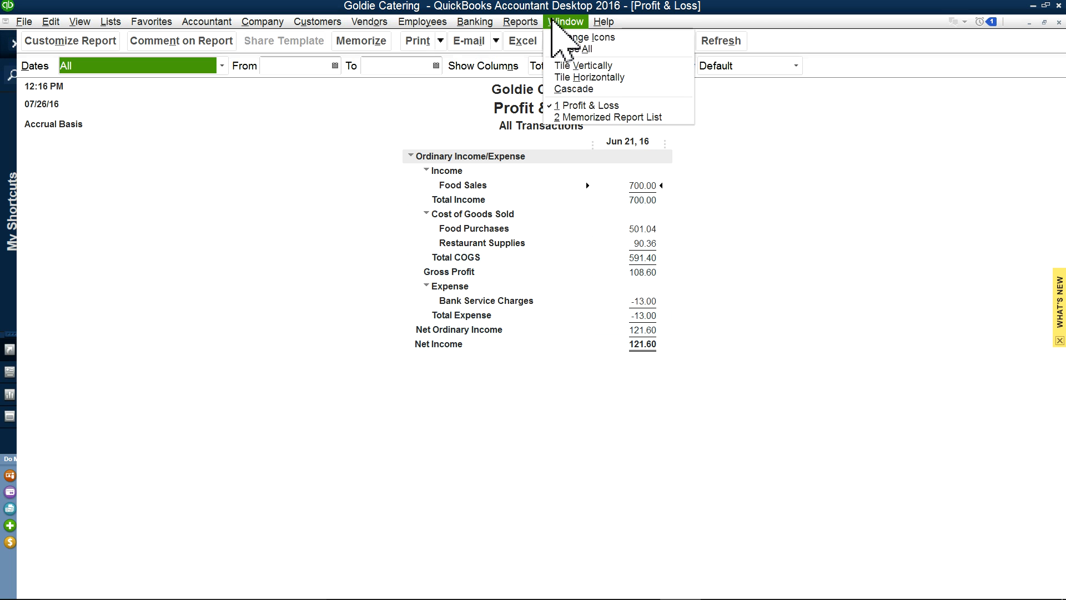
click(550, 46)
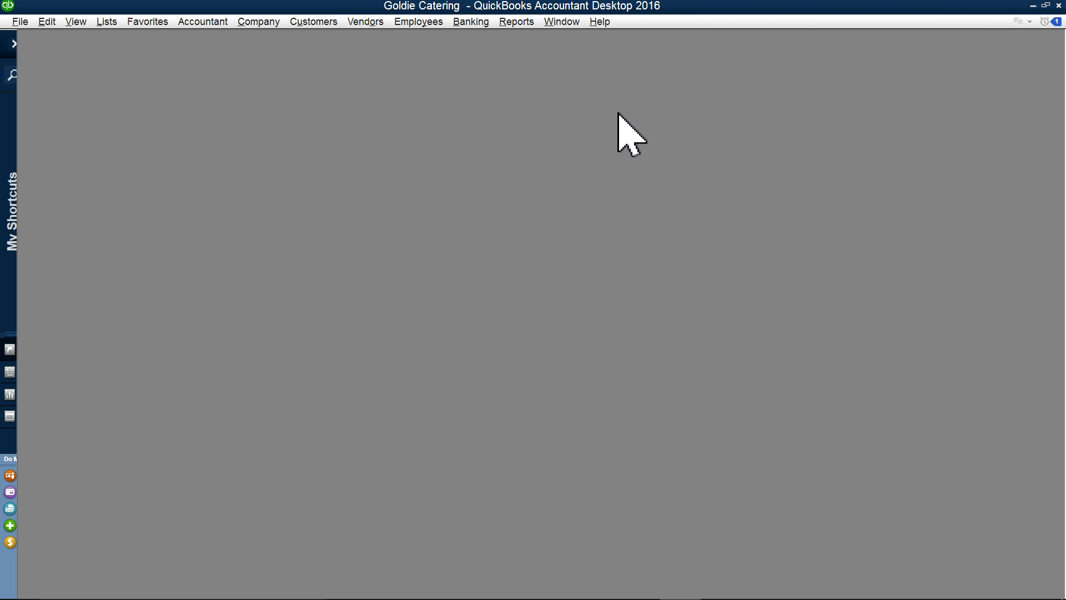
Step: Reopen the Goldie group's memorized Profit & Loss report and maximize its window
click(514, 24)
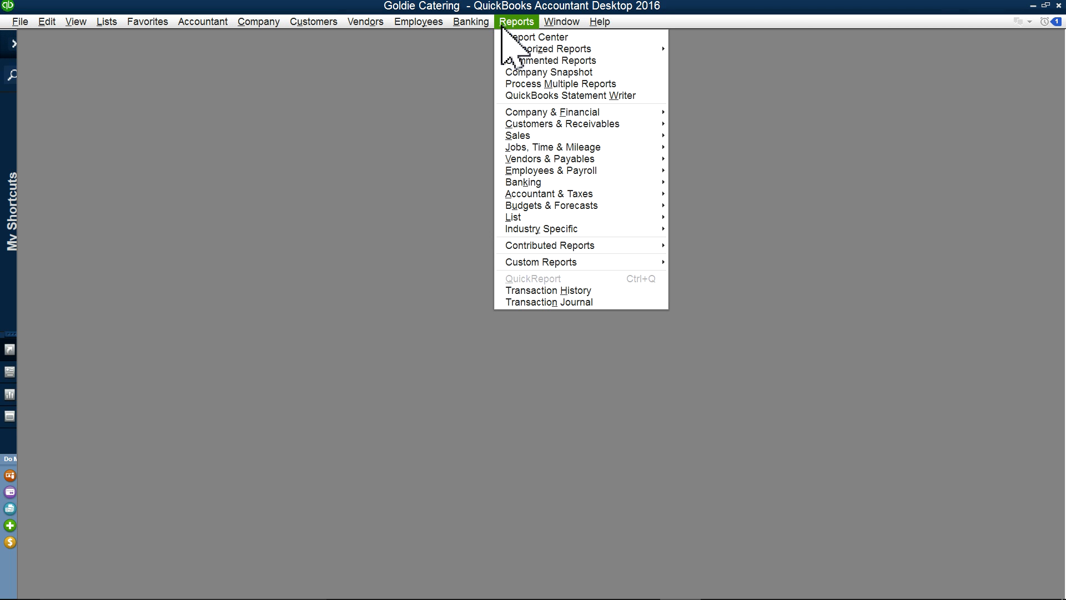
mouse_move(504, 47)
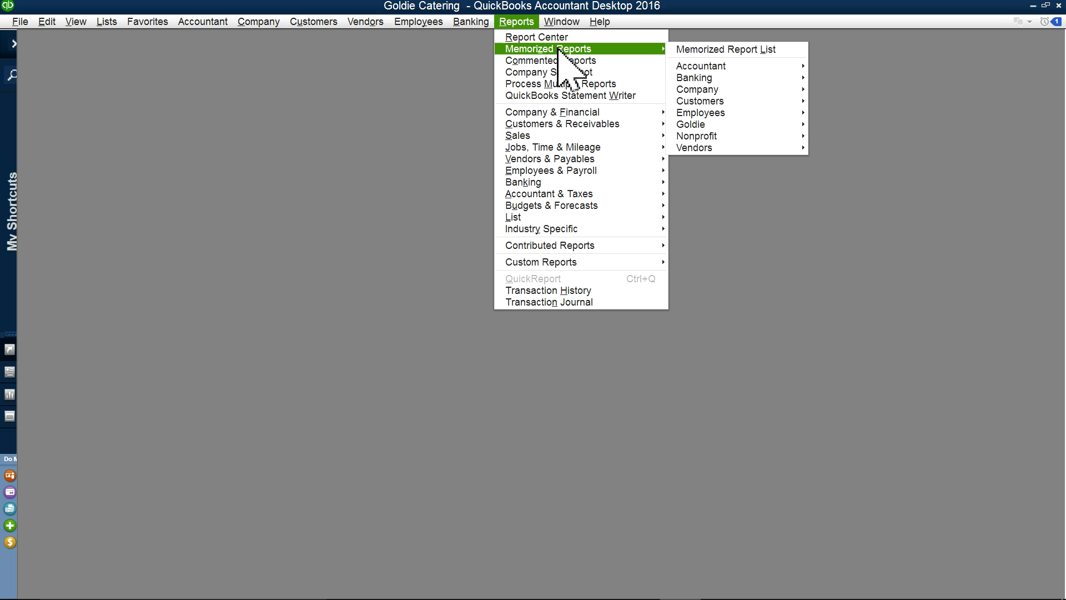
mouse_move(704, 127)
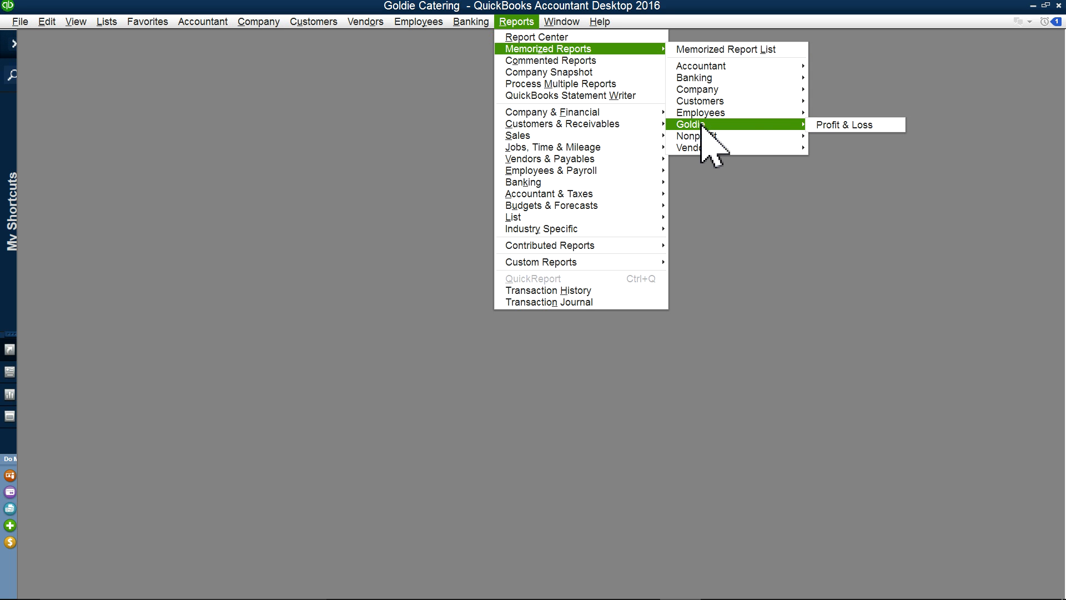
click(860, 127)
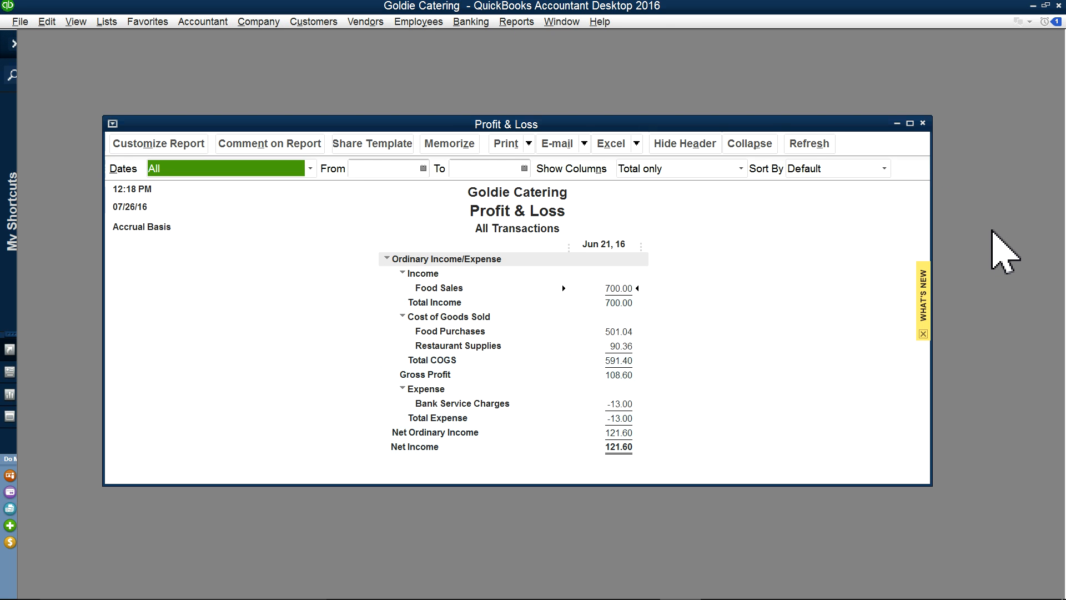
click(909, 123)
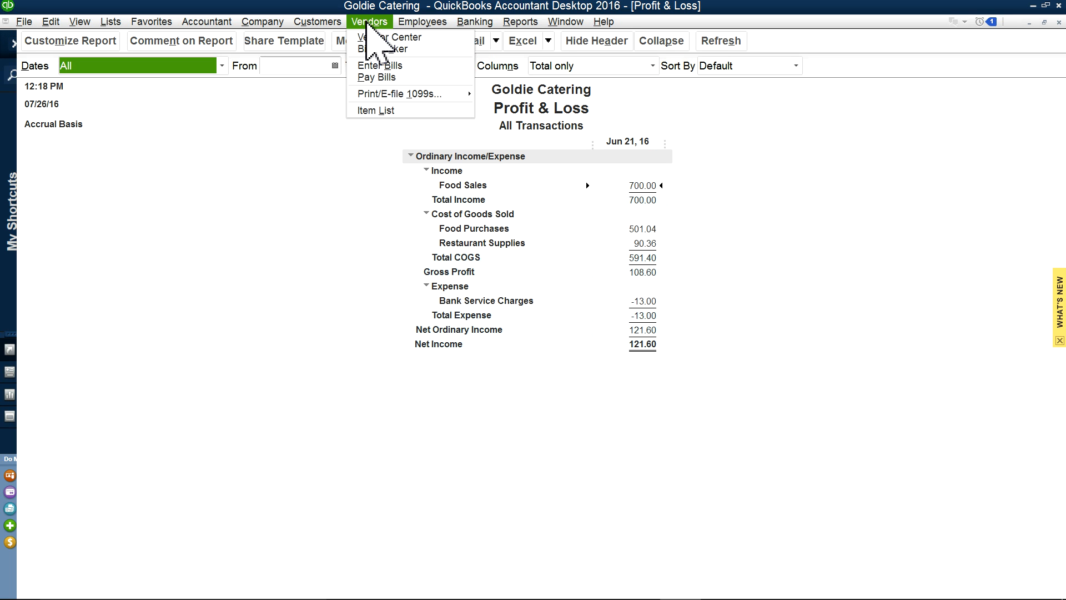
Step: From the Vendor Center, create a new vendor with its name, tax ID and 1099 eligibility
click(367, 37)
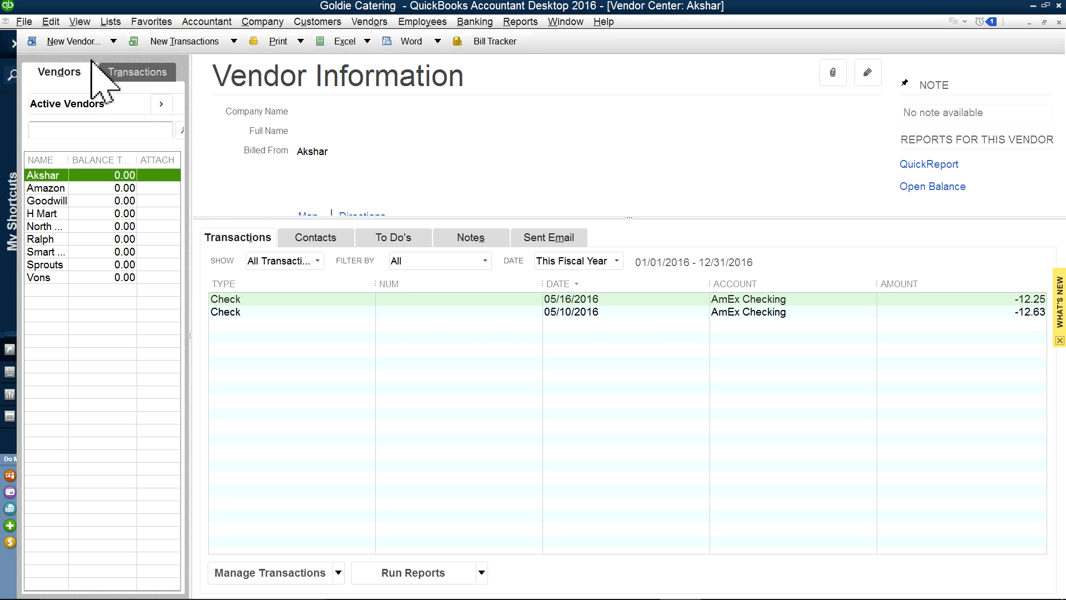
click(114, 41)
click(61, 58)
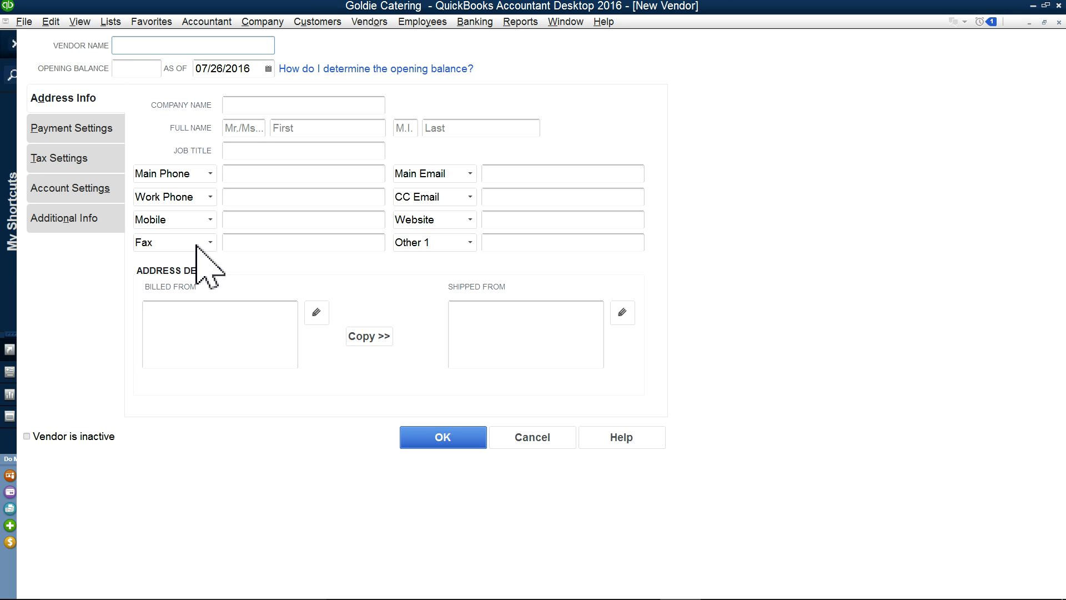
key(Tab)
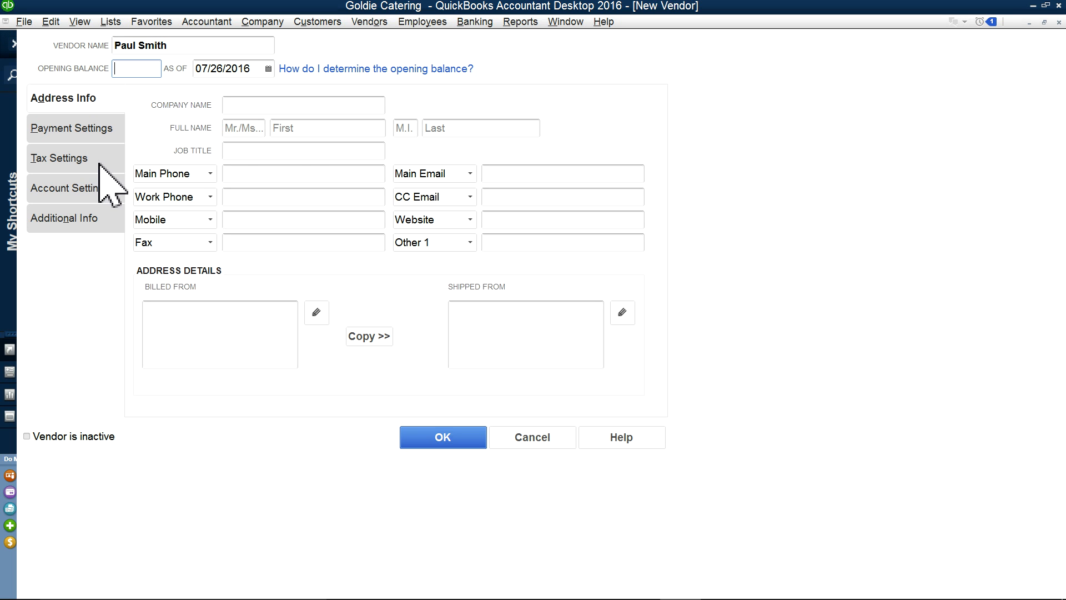
click(76, 161)
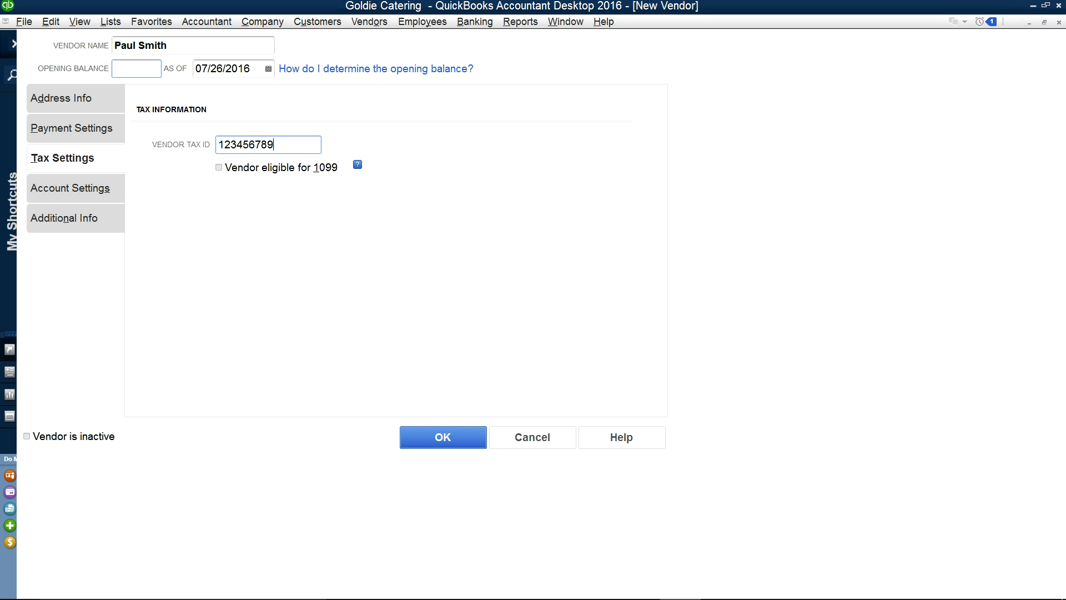
click(219, 168)
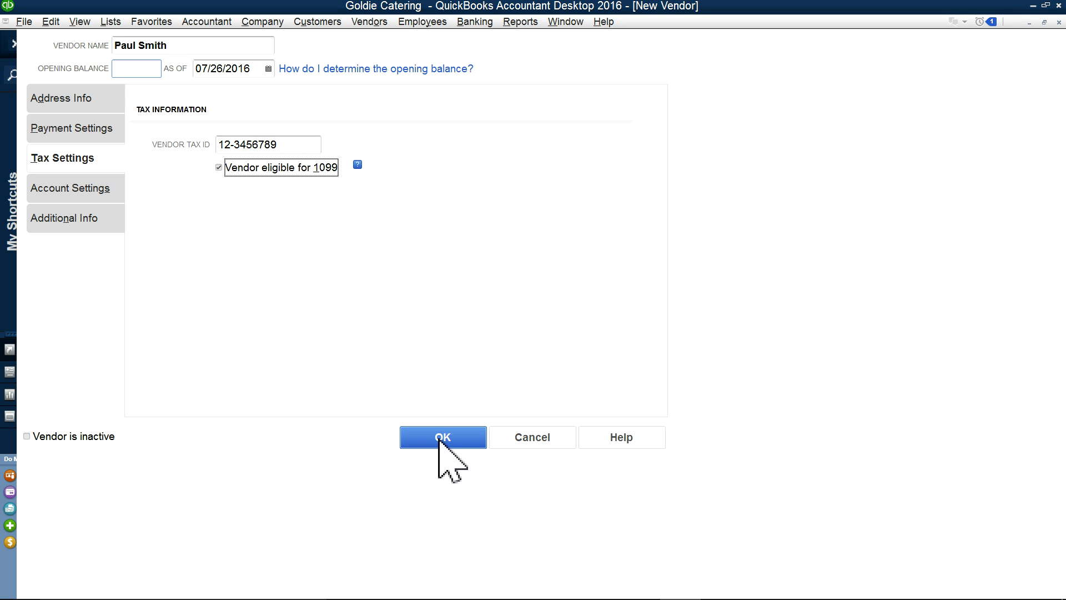
click(465, 440)
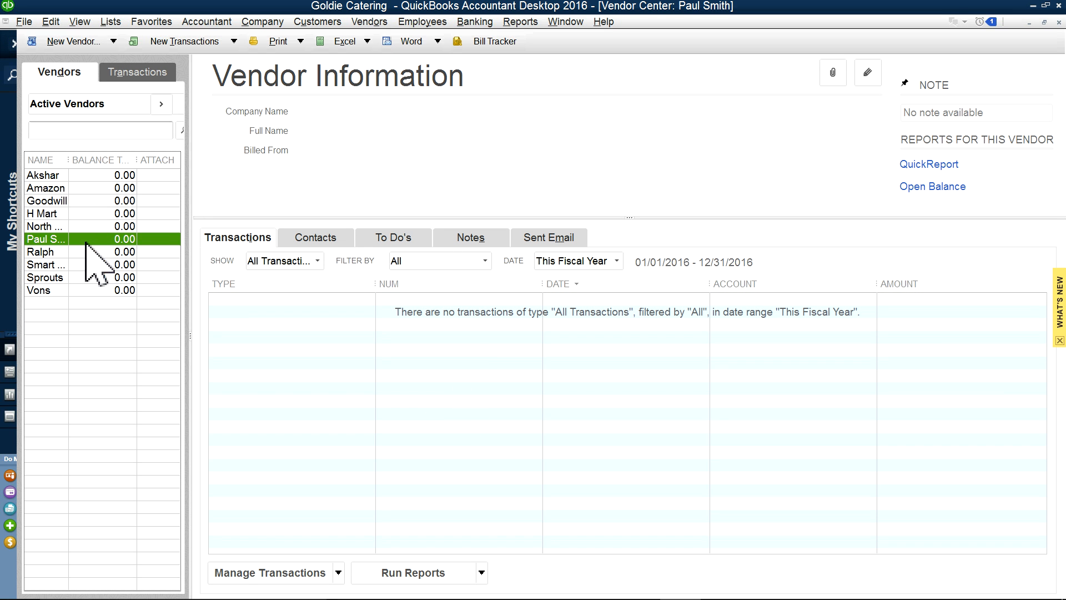
Step: Widen the vendor Name column and review check transactions for Goodwill and other vendors
drag(67, 156, 122, 156)
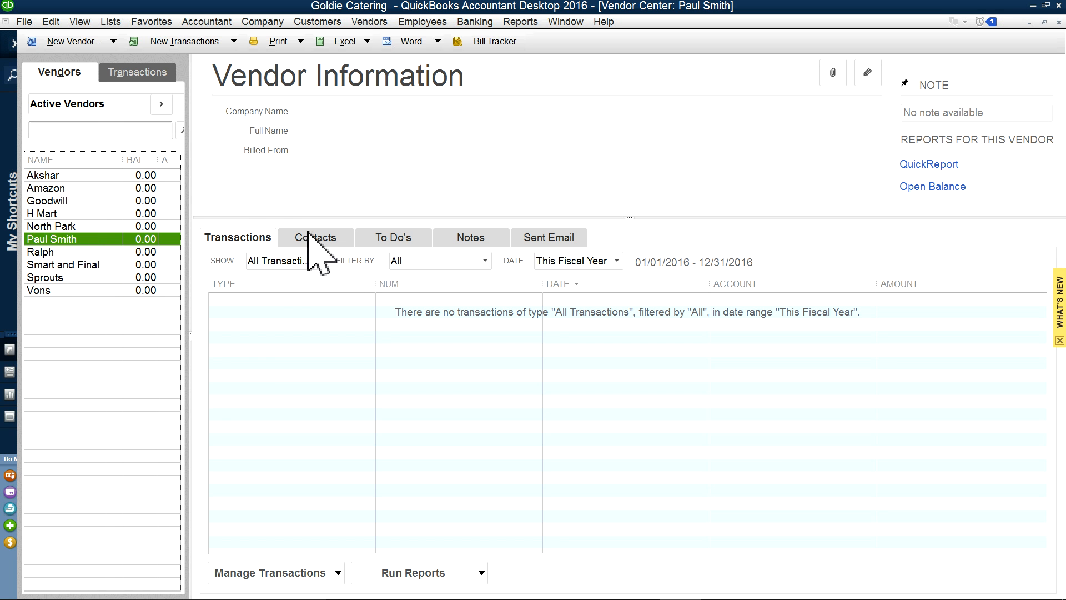
click(369, 22)
click(428, 38)
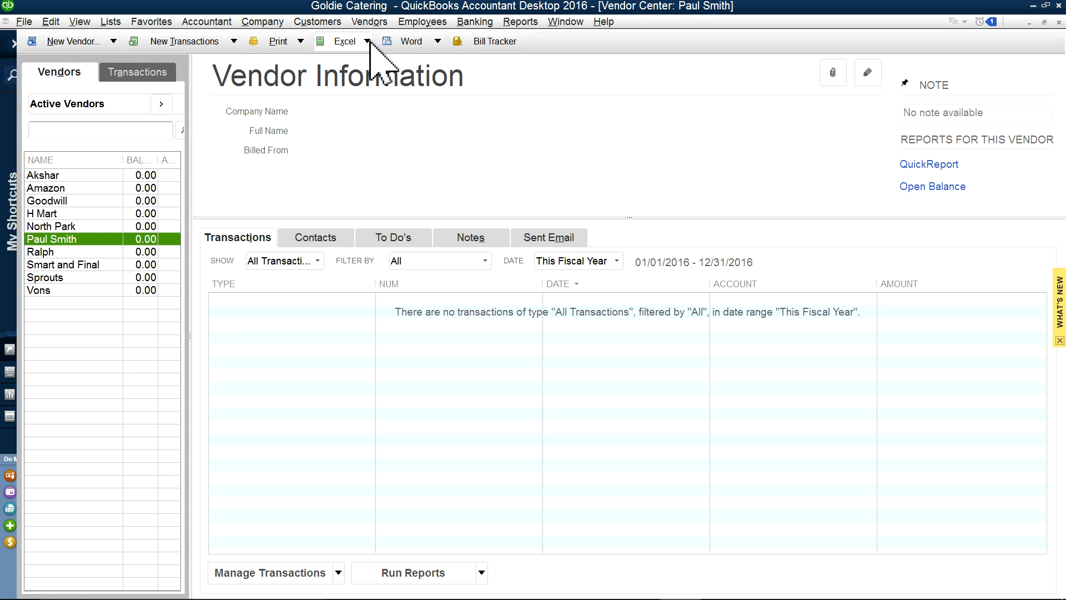
click(44, 175)
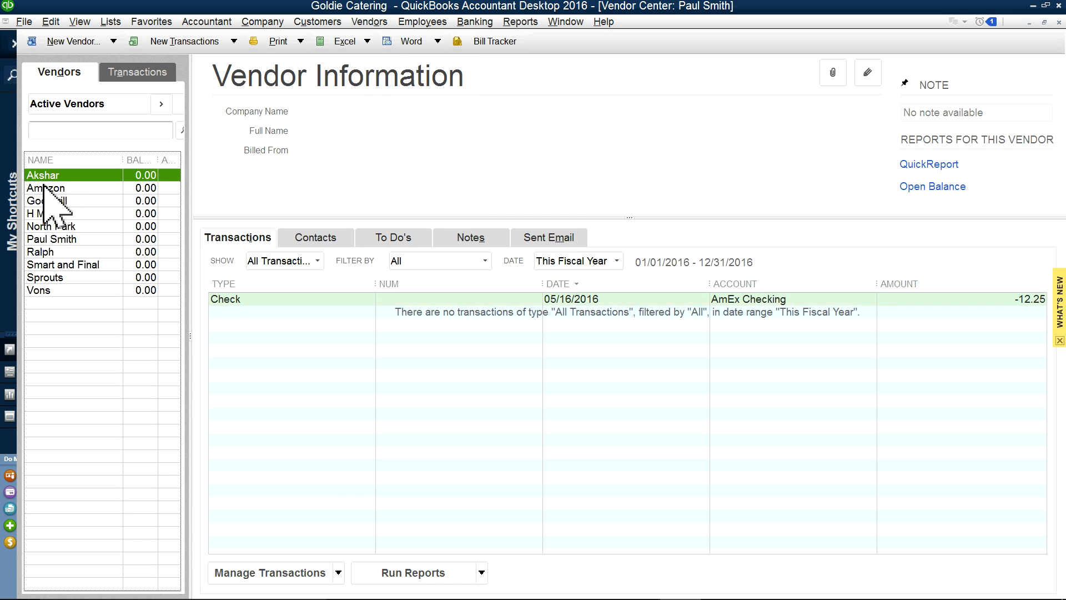
click(45, 201)
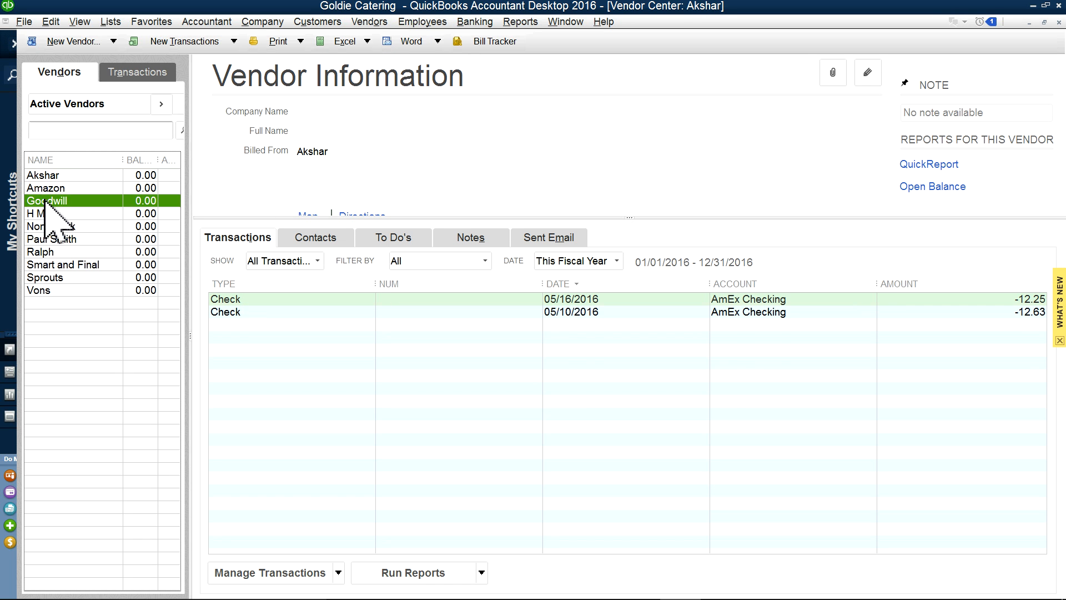
click(41, 251)
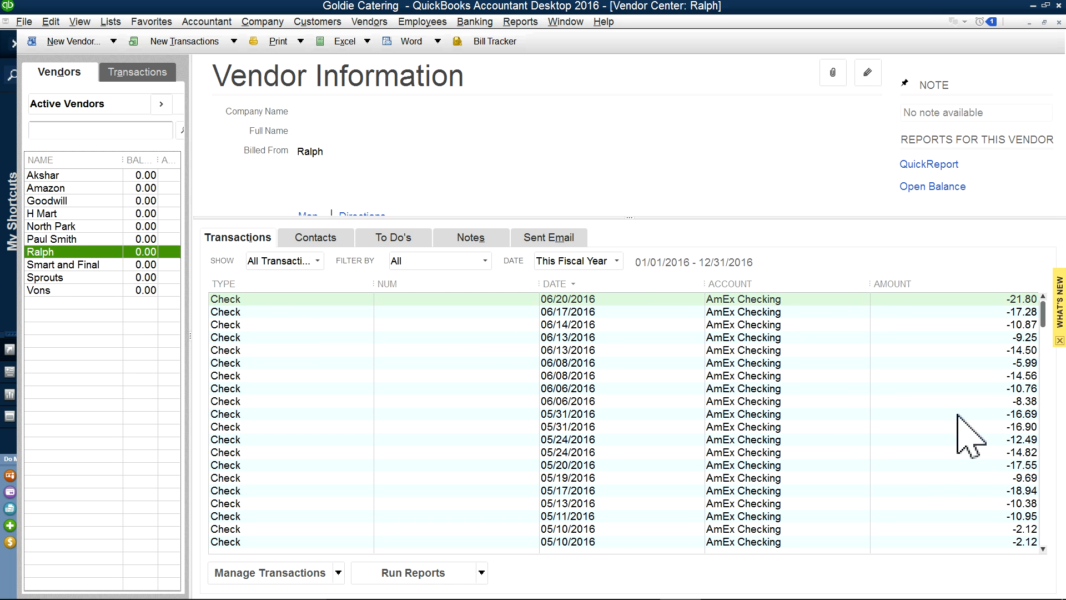
drag(871, 284, 831, 279)
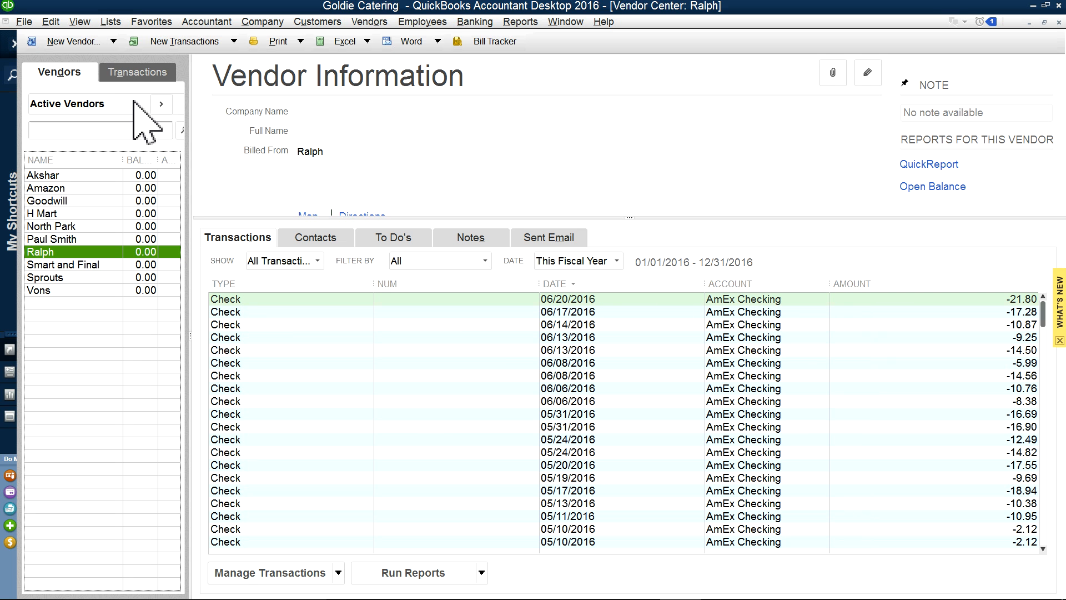
Step: List all vendor checks by transaction type, then return to Vendors and close the Vendor Center
click(139, 73)
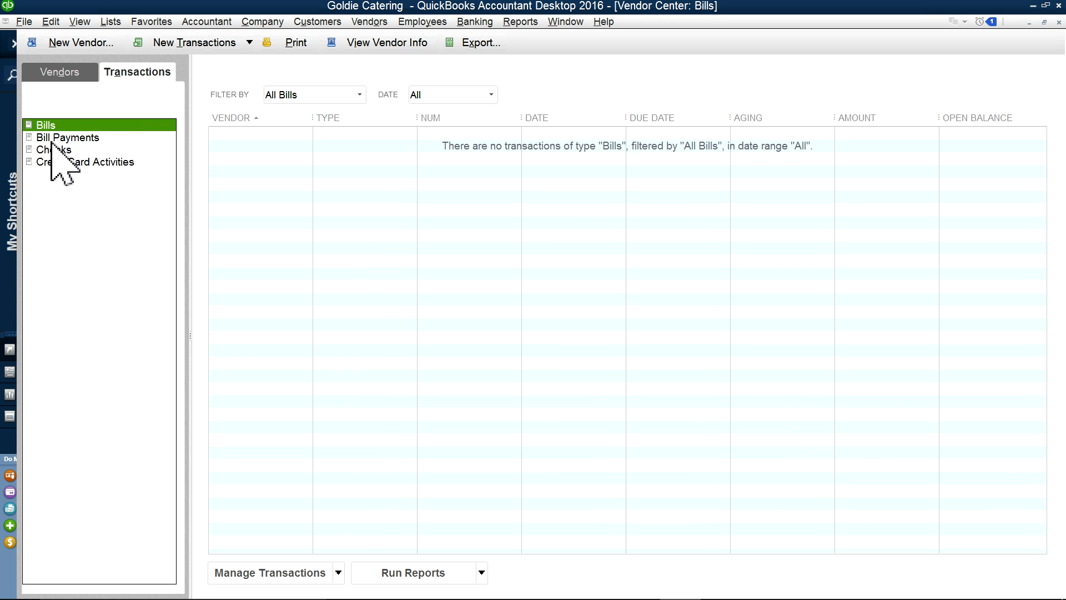
click(30, 148)
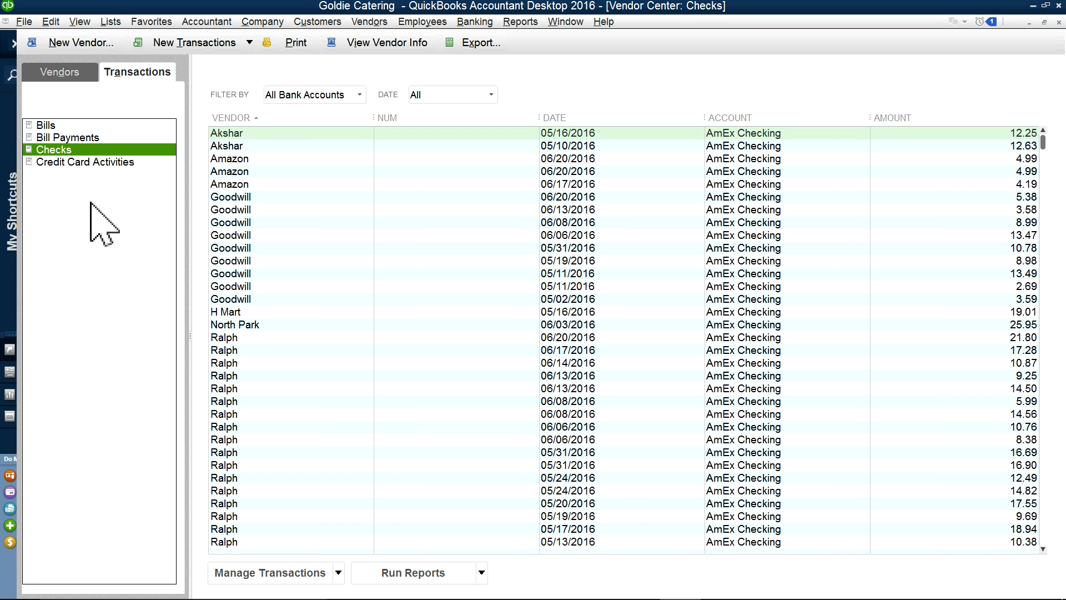
scroll(471, 424, down, 9)
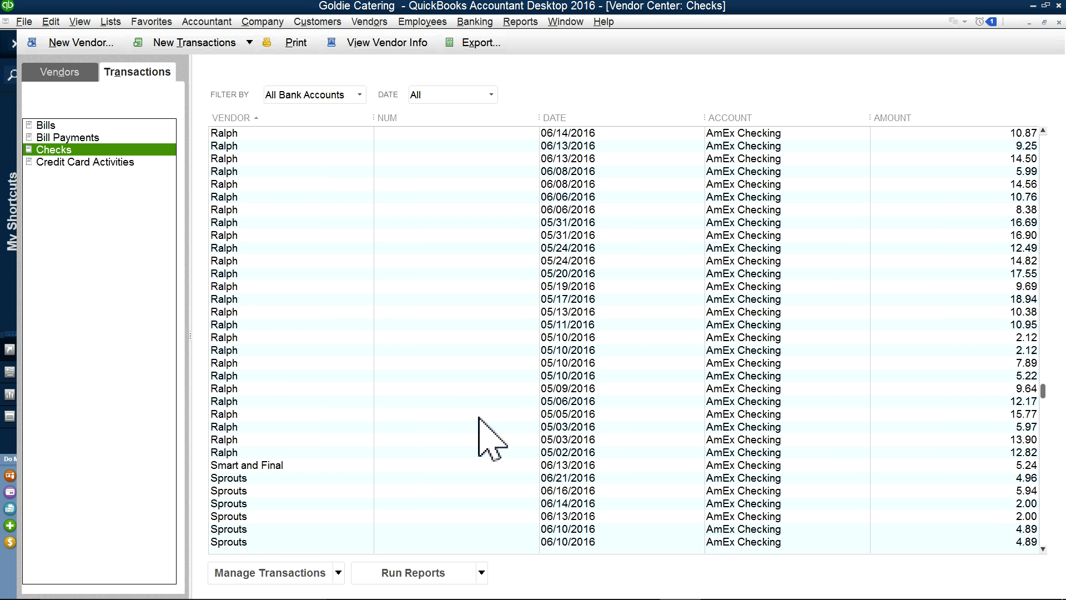
scroll(496, 446, up, 9)
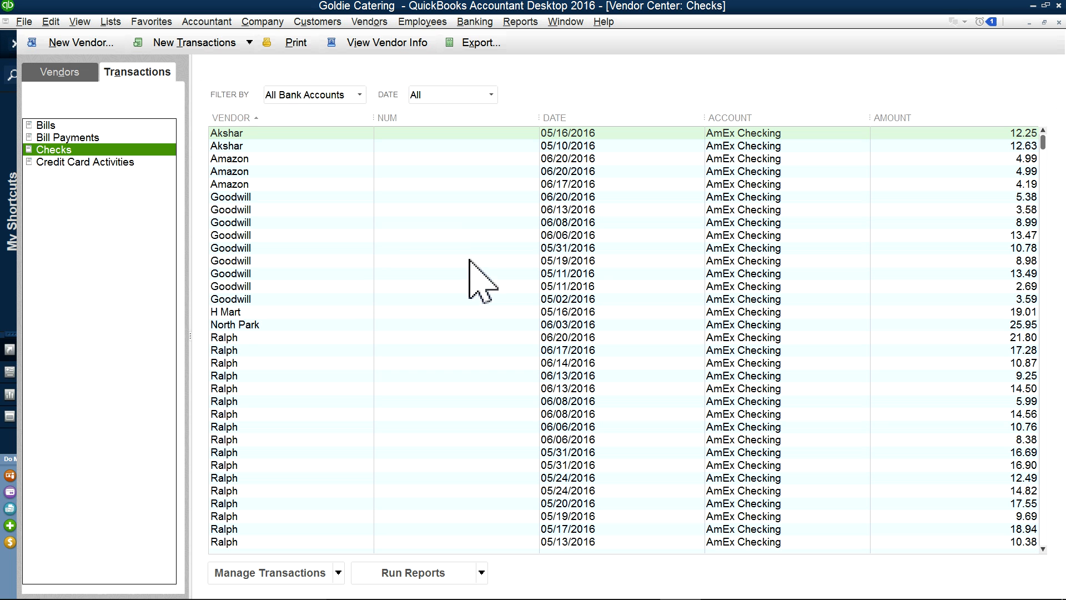
click(59, 72)
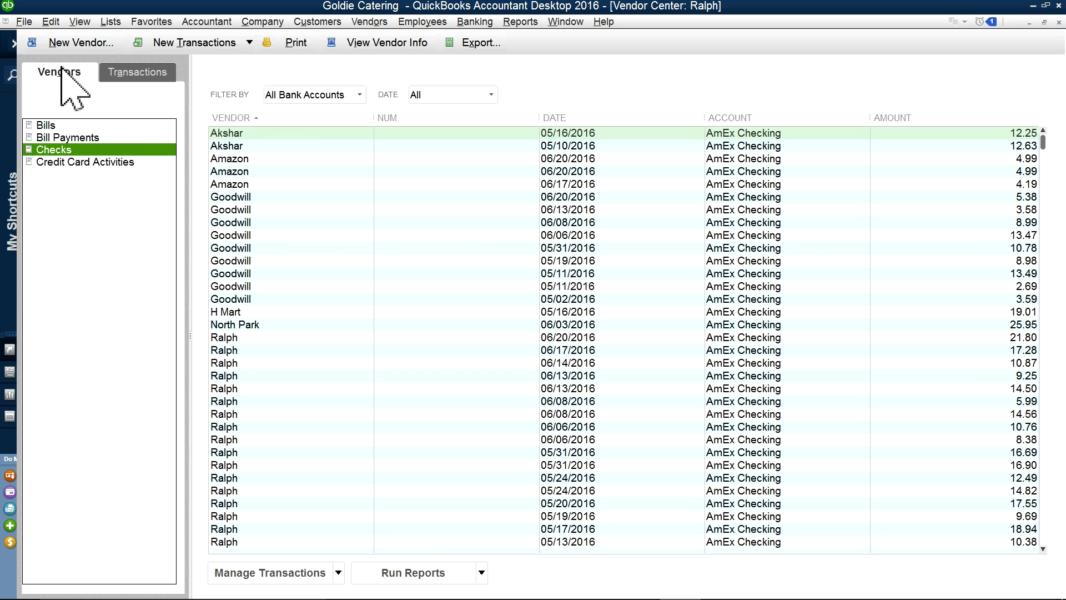
click(1058, 23)
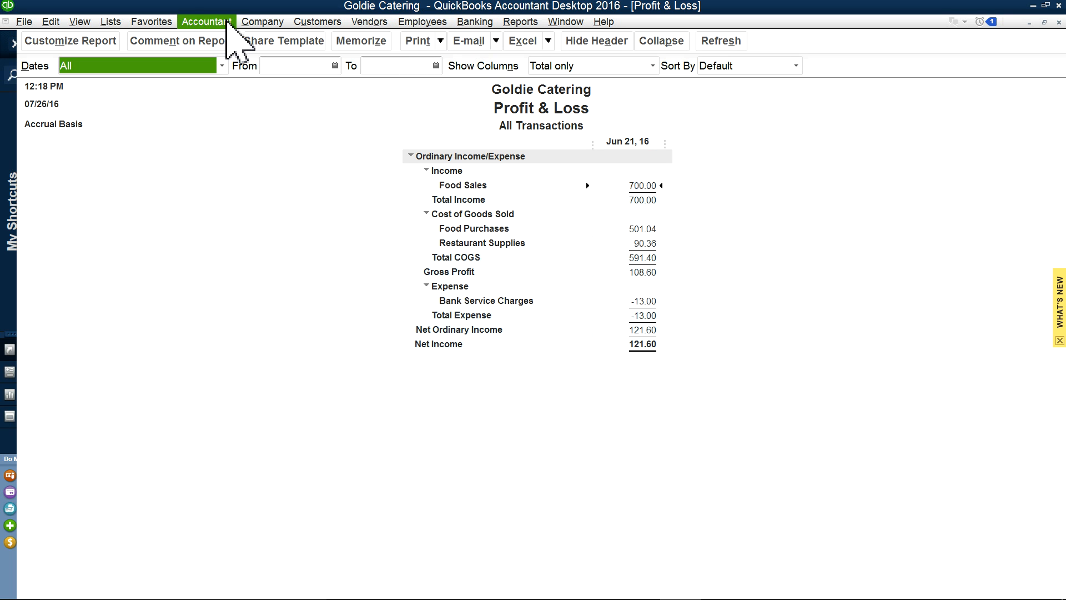
Step: Show the QuickBooks Home Page, then bring up the bank feeds tutorial title image in Photos
click(259, 21)
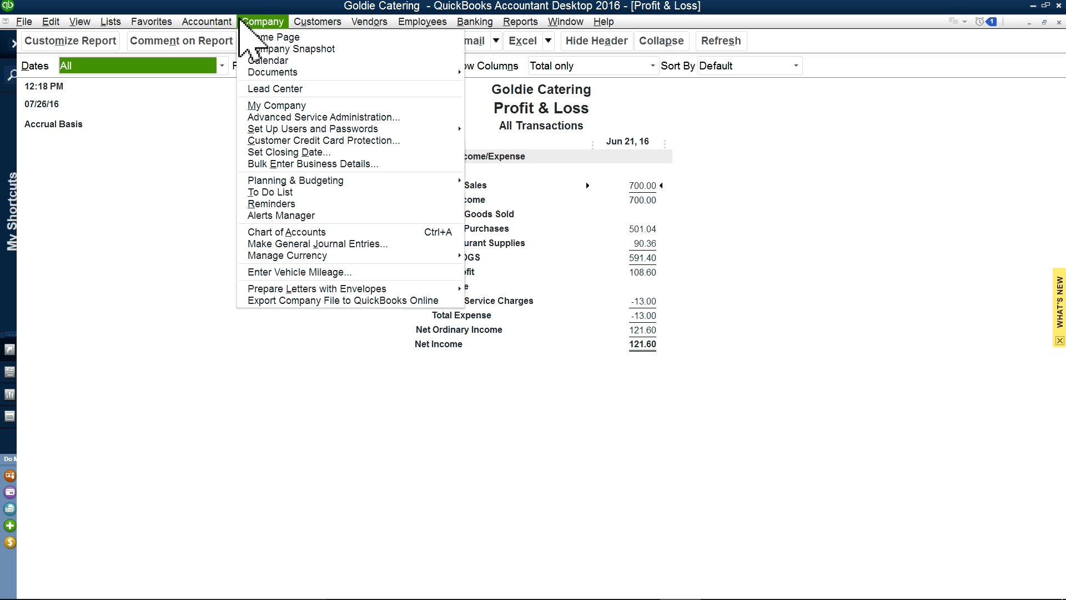
click(250, 37)
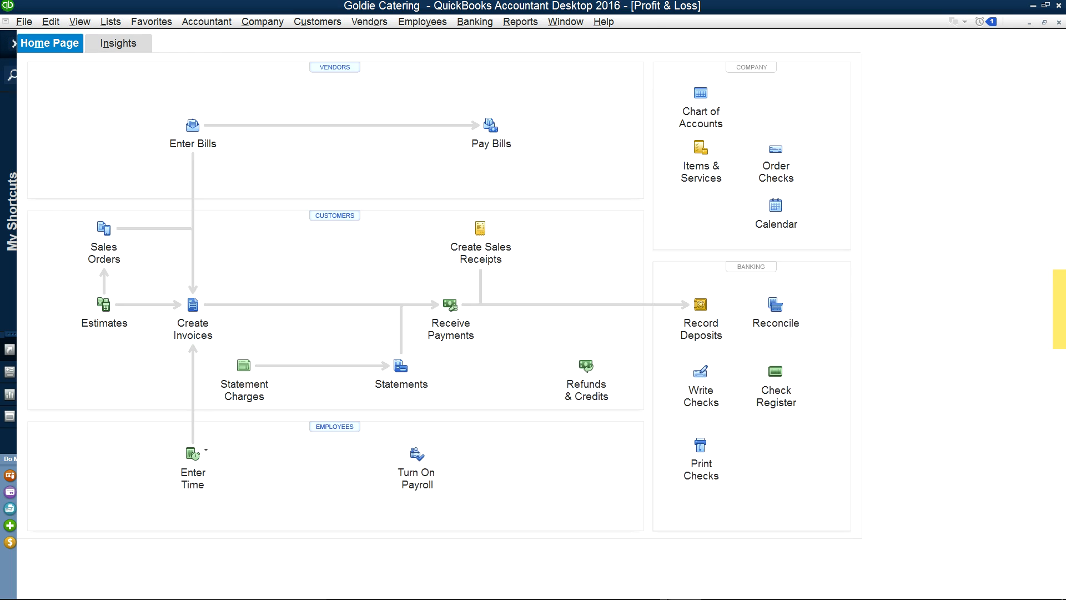
click(713, 585)
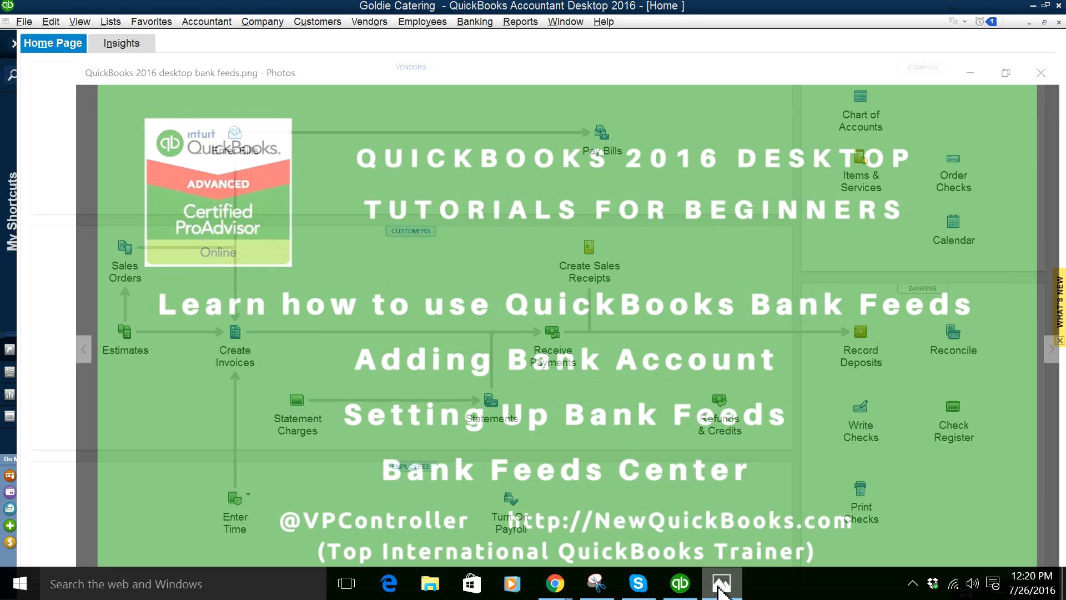